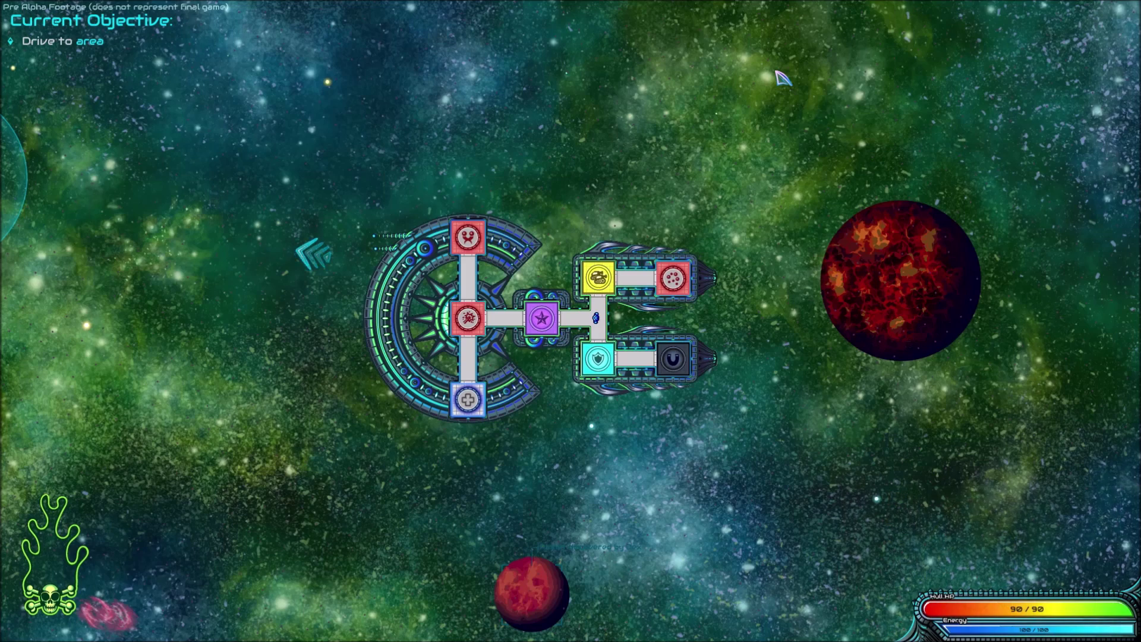
# - Spawn an obj_enemyr5t4 enemy ship with the console command 'create obj_enemyr5t4'
pyautogui.press('`')
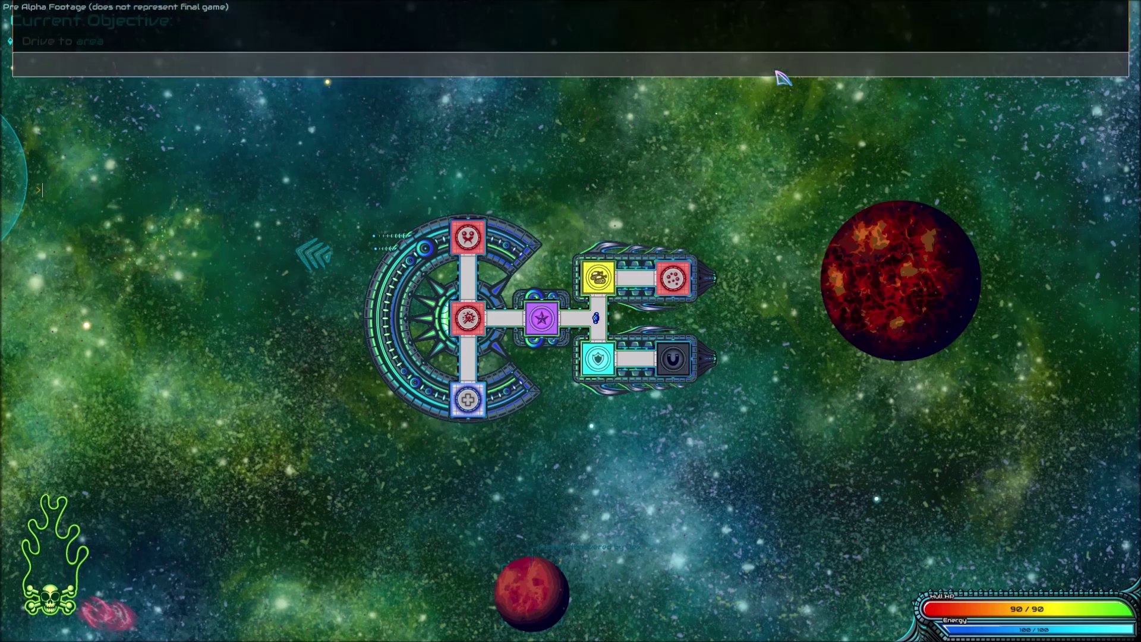
pyautogui.write('create')
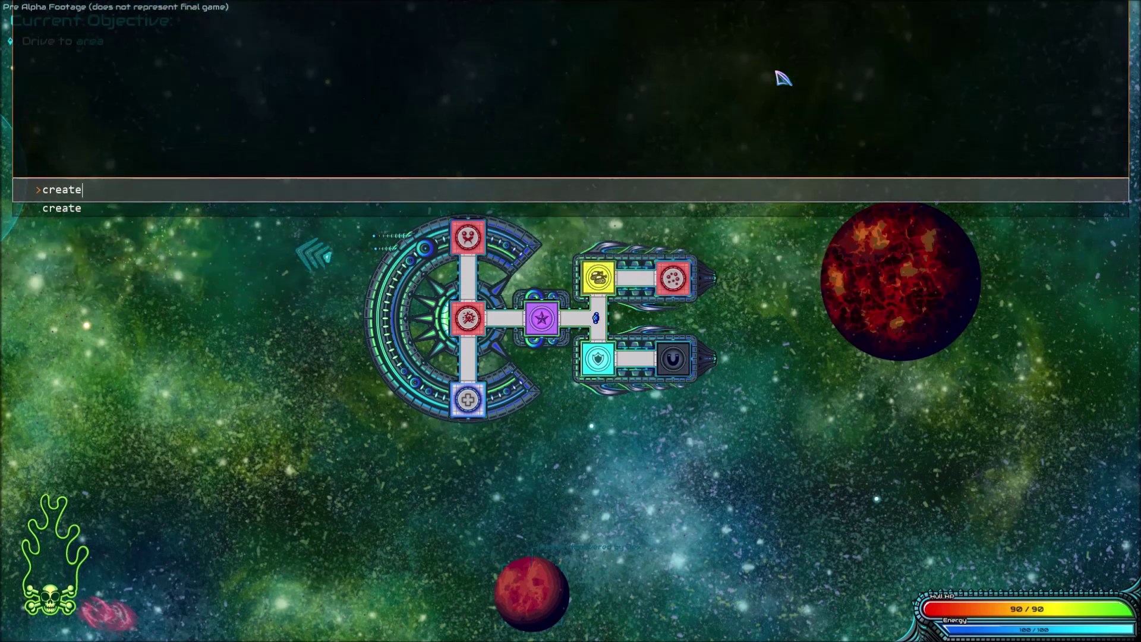
pyautogui.write(' obj_ene')
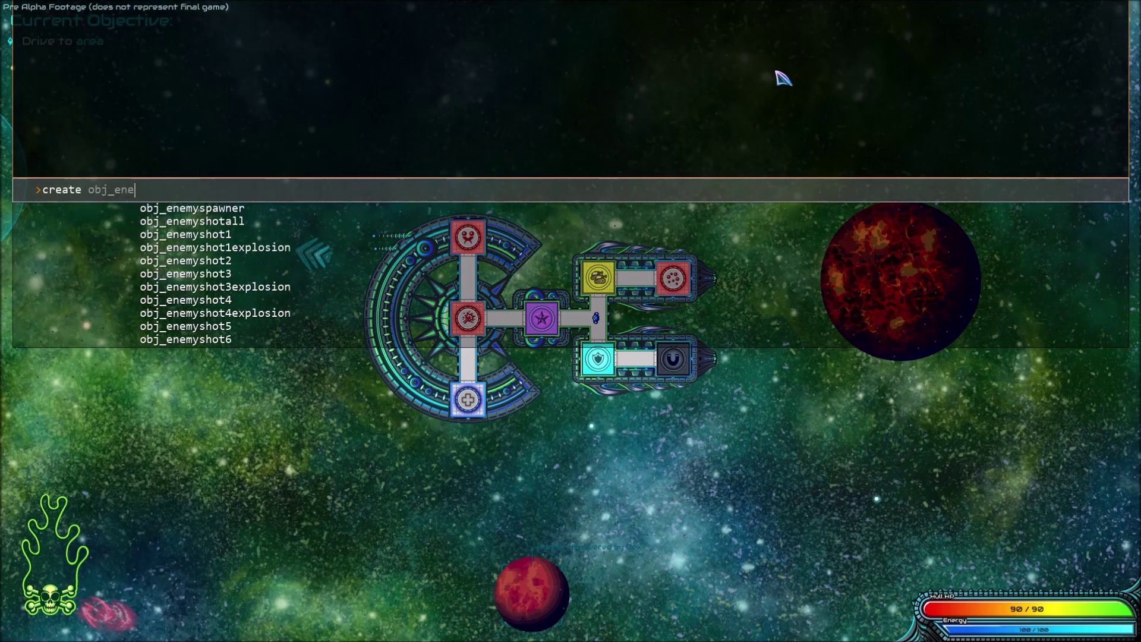
pyautogui.write('myr5t')
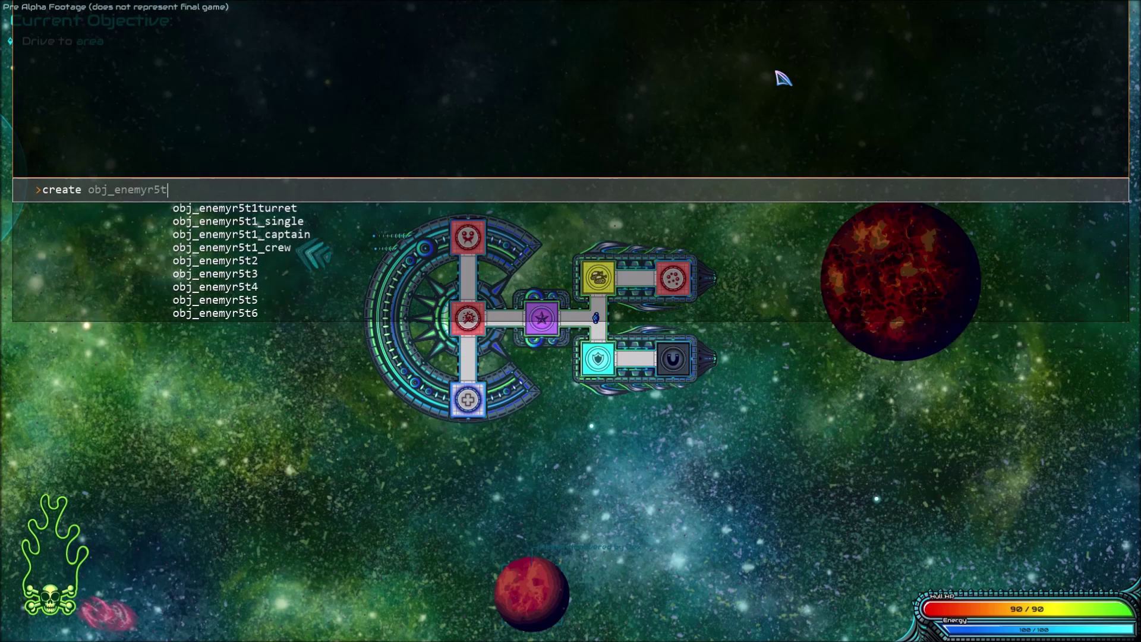
pyautogui.write('4')
pyautogui.press('Return')
pyautogui.press('`')
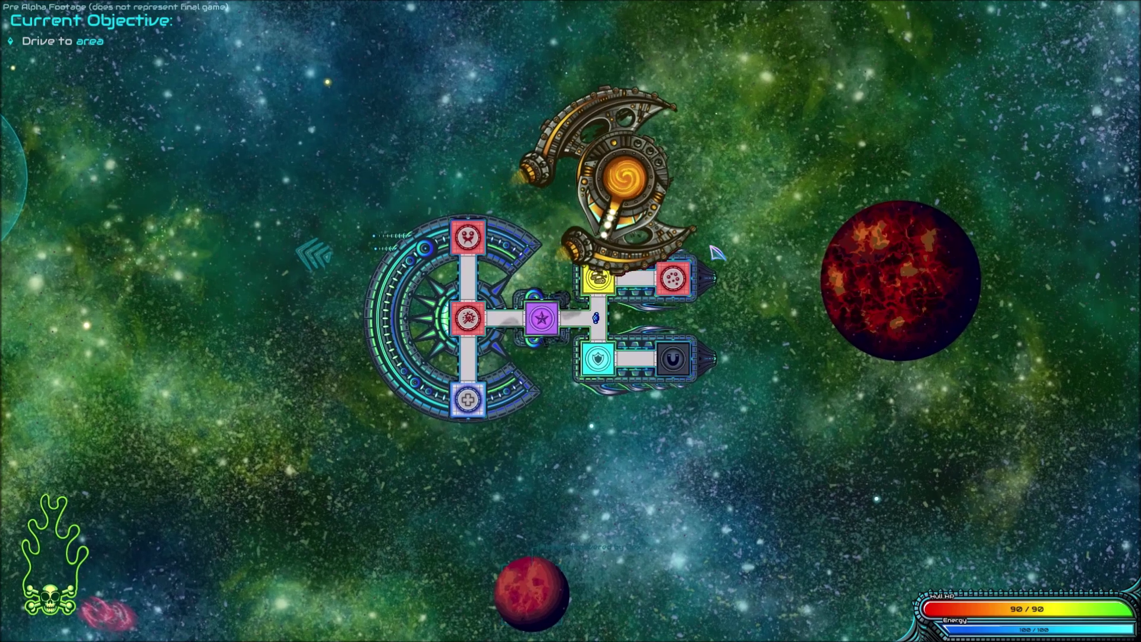
# - Destroy the enemy ship with 'destroy obj_enemyr5t4'
pyautogui.press('`')
pyautogui.write('de')
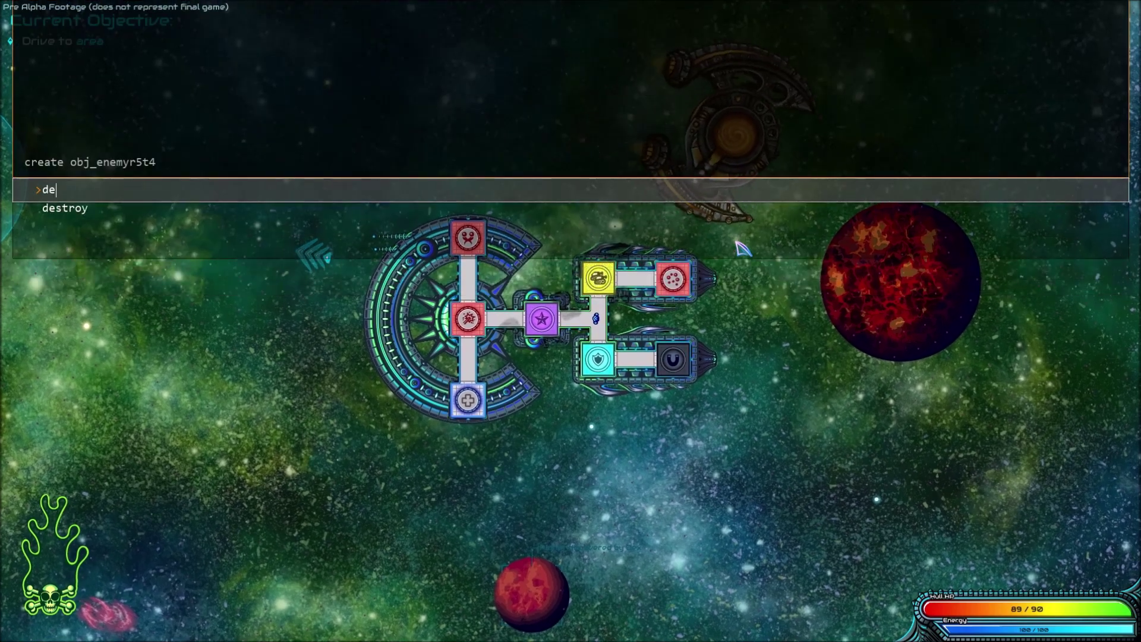
pyautogui.write('stroy obj_')
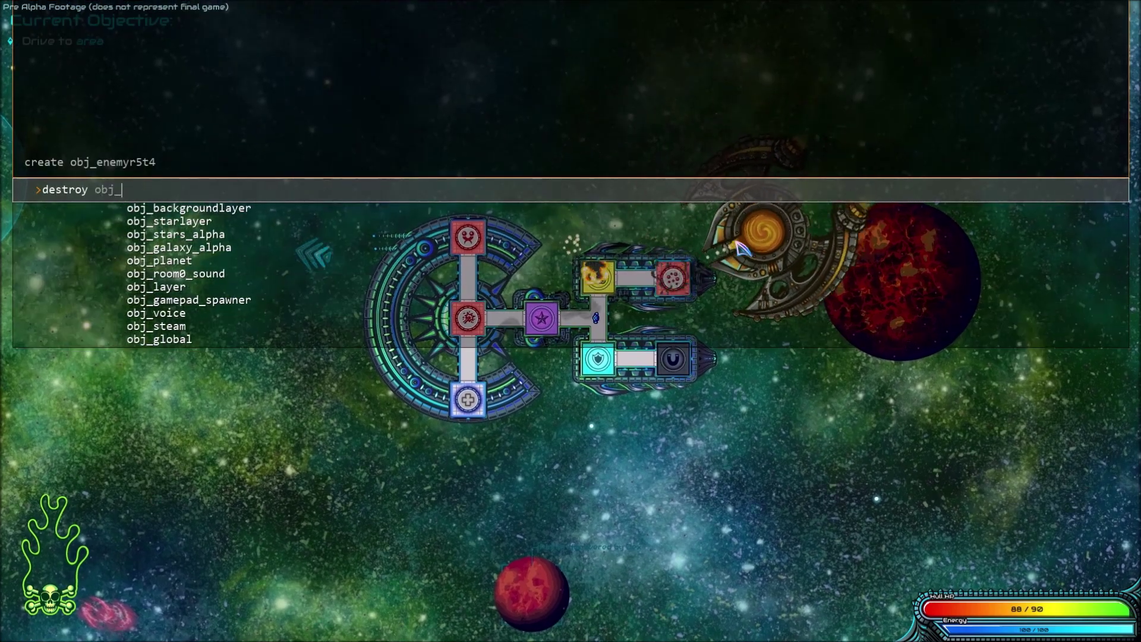
pyautogui.write('enemyr5t4')
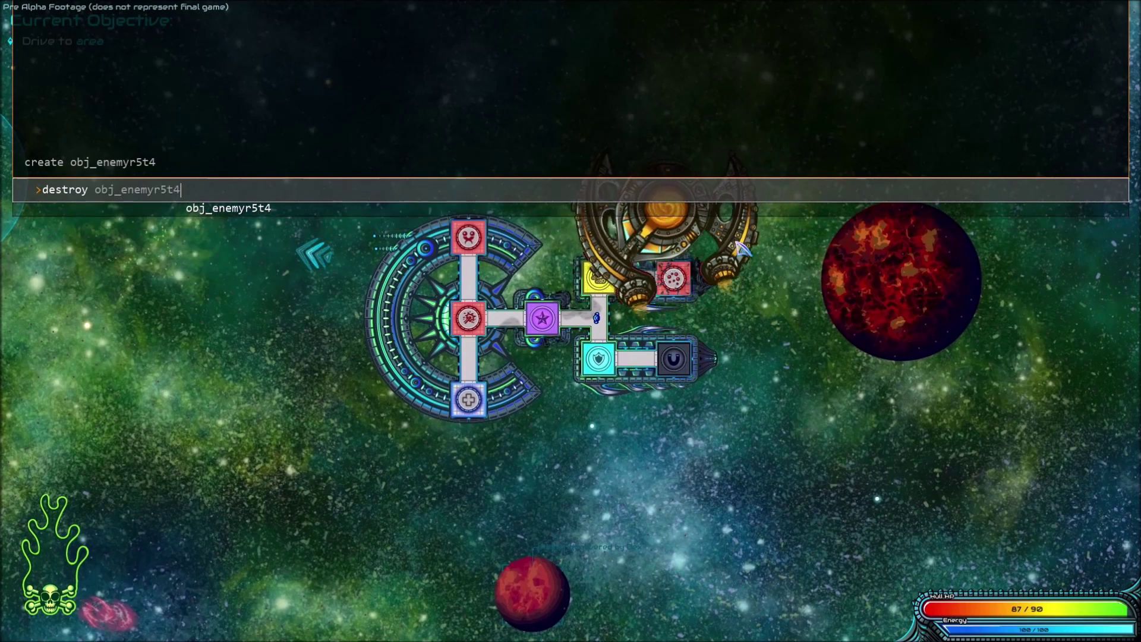
pyautogui.press('Return')
pyautogui.press('`')
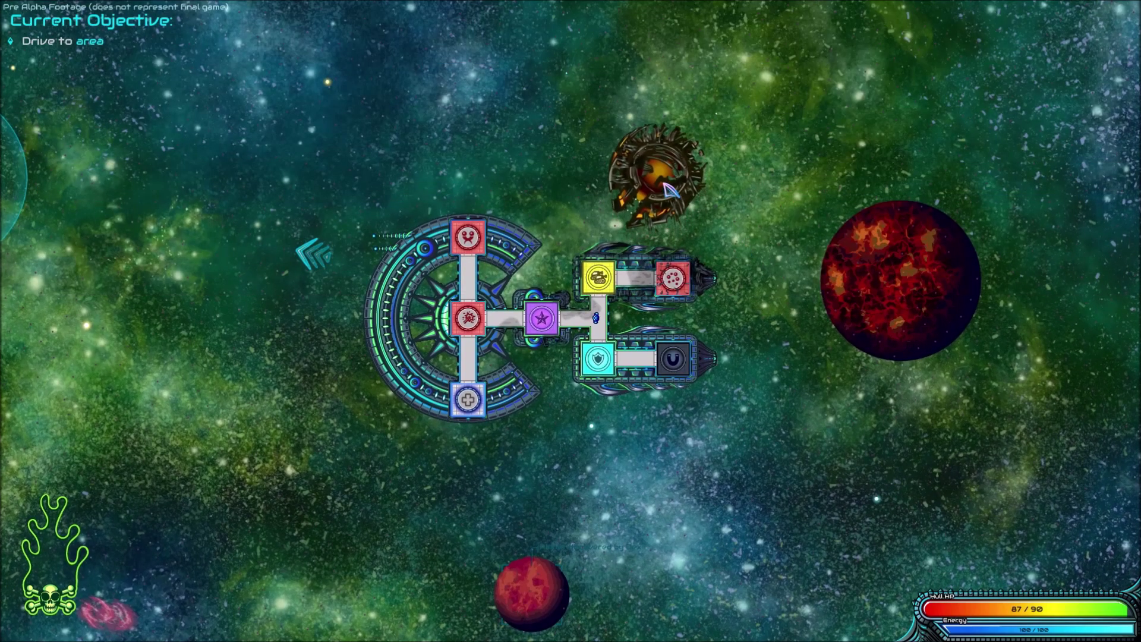
# - Rerun 'create obj_enemyr5t4' twice from the console history, then step back through history again
pyautogui.press('`')
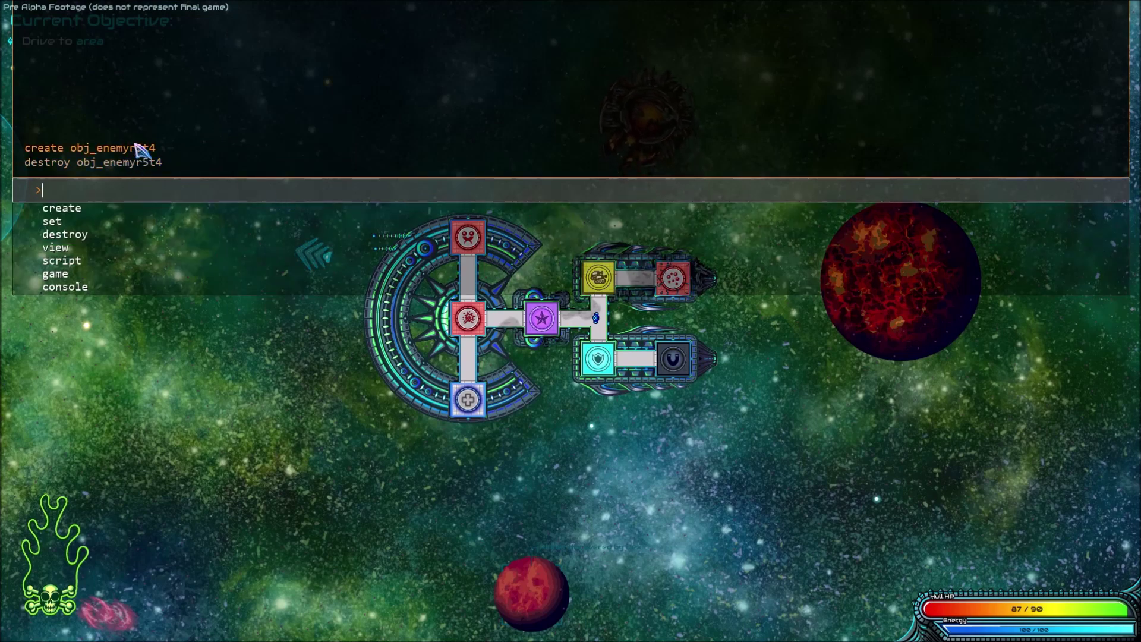
pyautogui.click(135, 148)
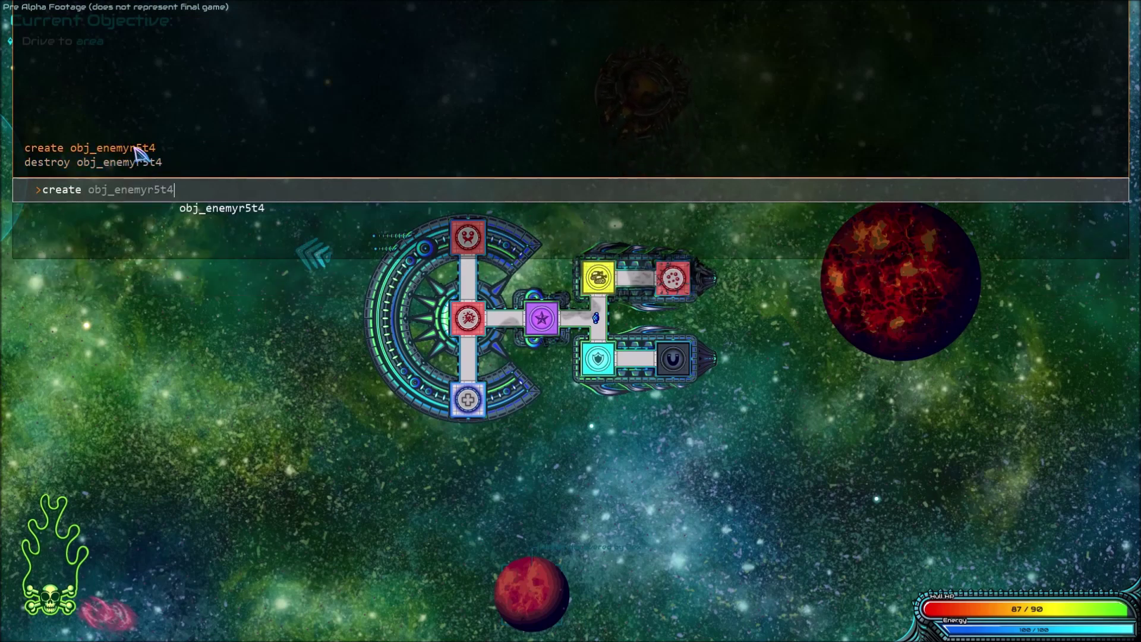
pyautogui.press('Return')
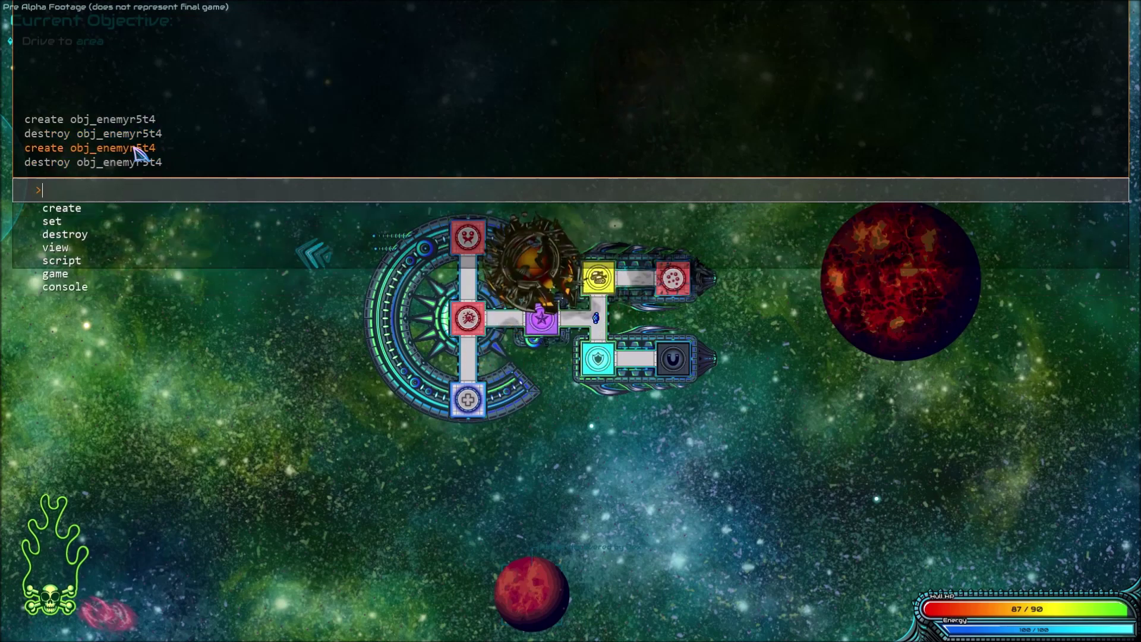
pyautogui.click(135, 148)
pyautogui.press('Return')
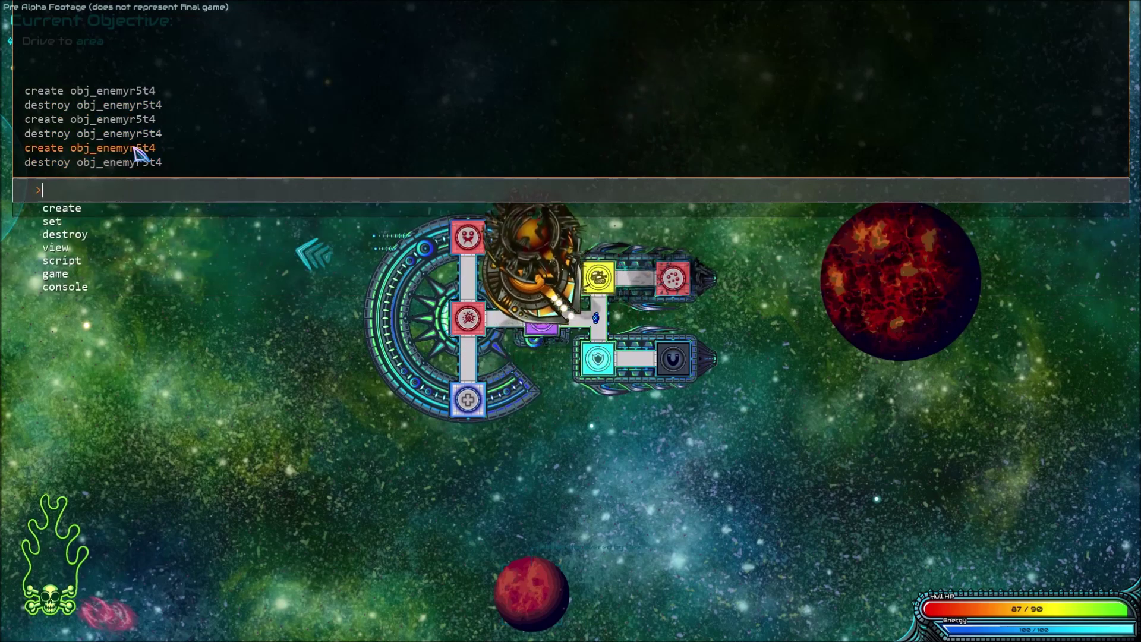
pyautogui.press('Escape')
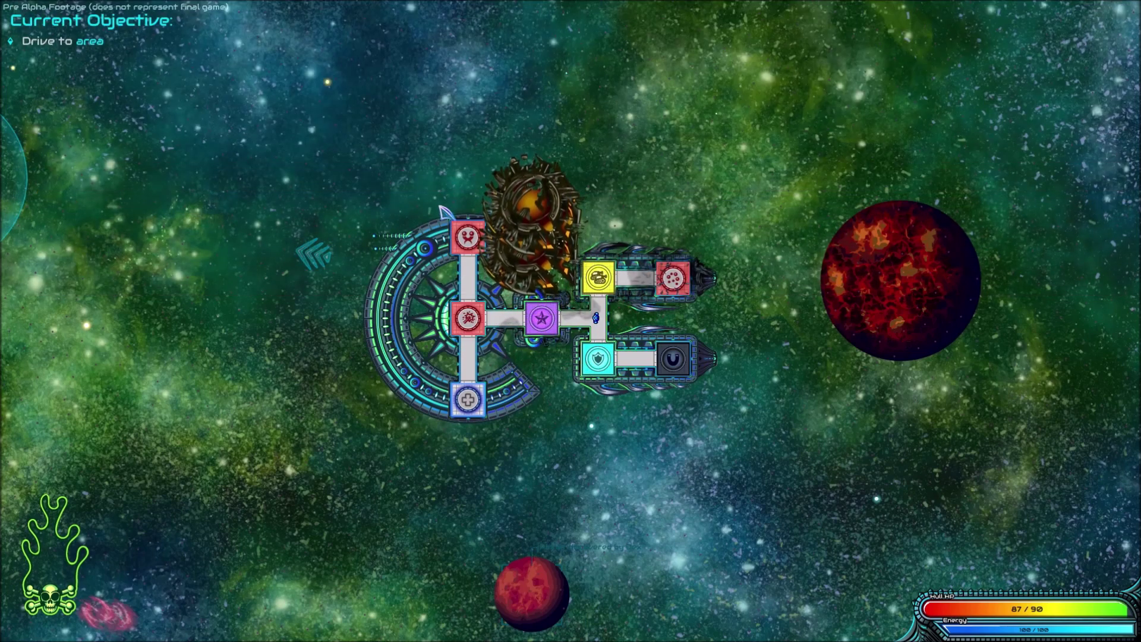
pyautogui.press('`')
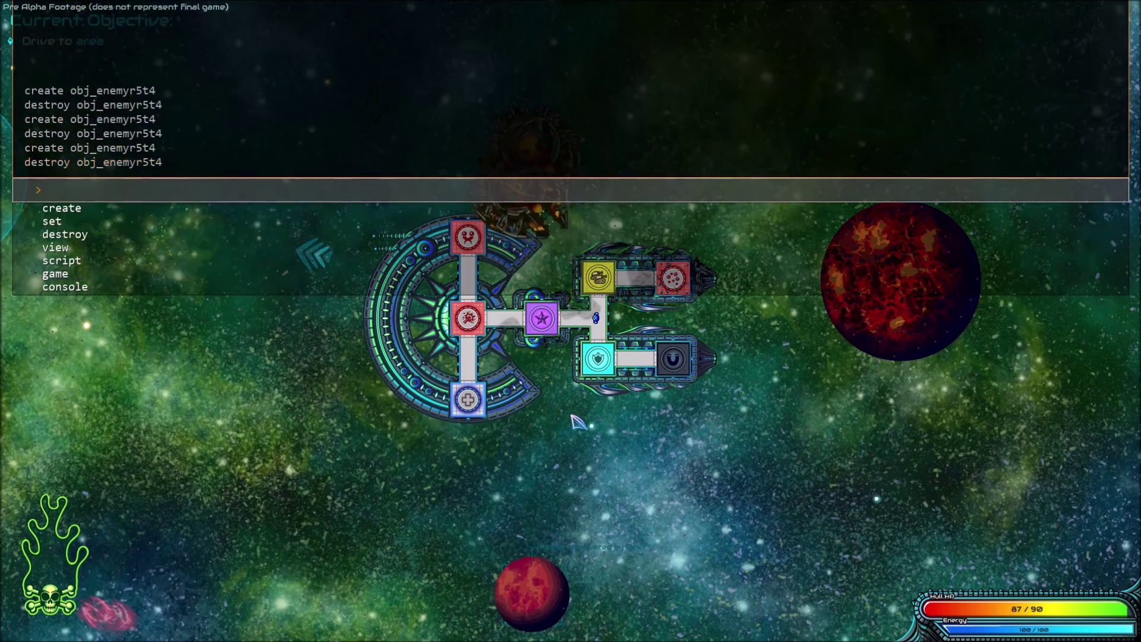
pyautogui.press('Up')
# - Edit the recalled command to 'create obj_enemyr5t3 200 200' to spawn that enemy at 200, 200
pyautogui.press('Return')
pyautogui.press('BackSpace')
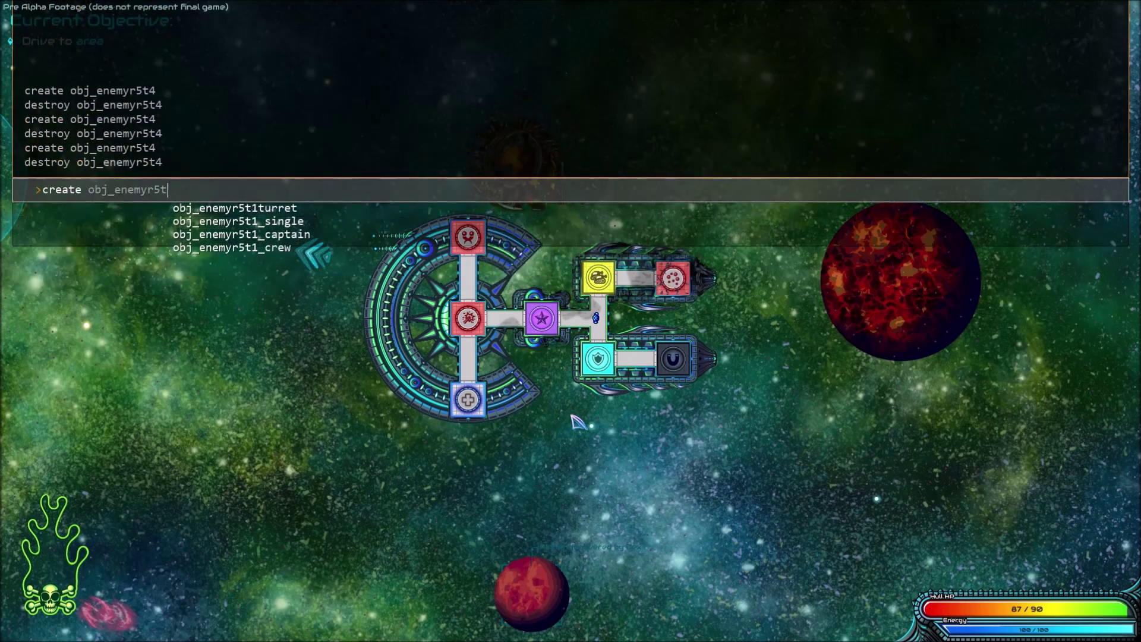
pyautogui.write('3 200 200')
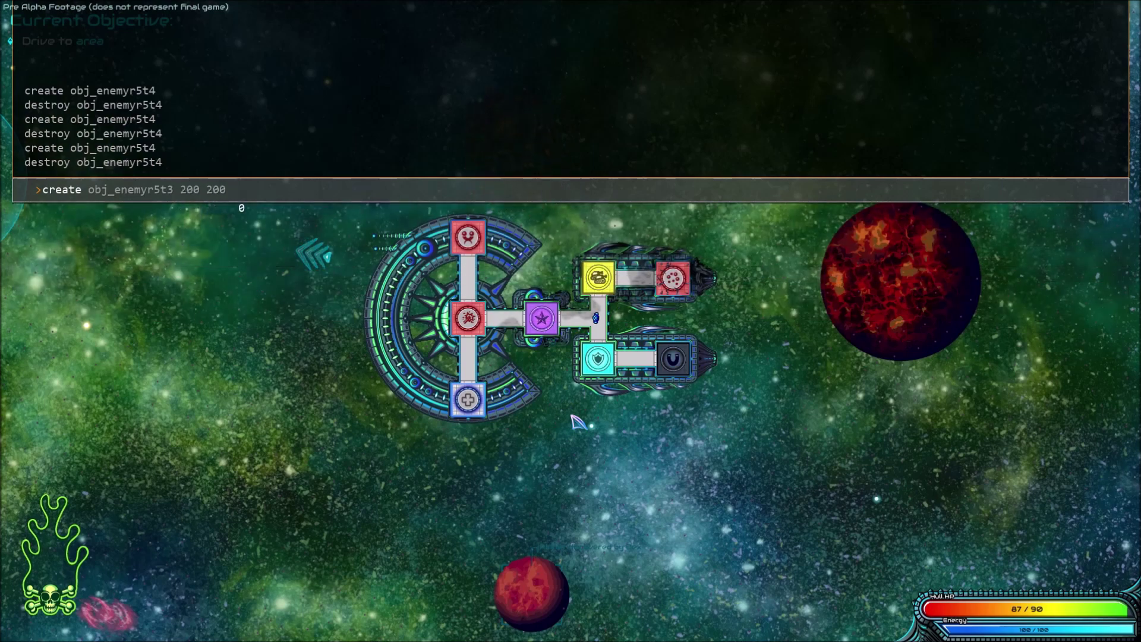
pyautogui.press('Return')
pyautogui.press('Escape')
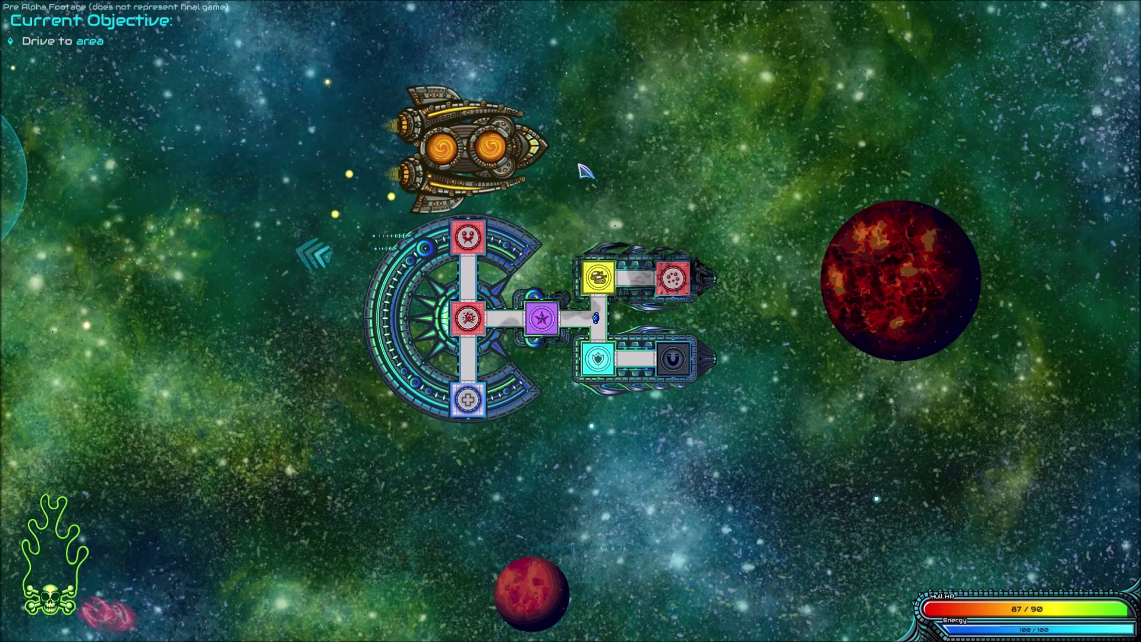
# - Abandon a half-typed 'create obj' command, close the console, and pause the game
pyautogui.press('`')
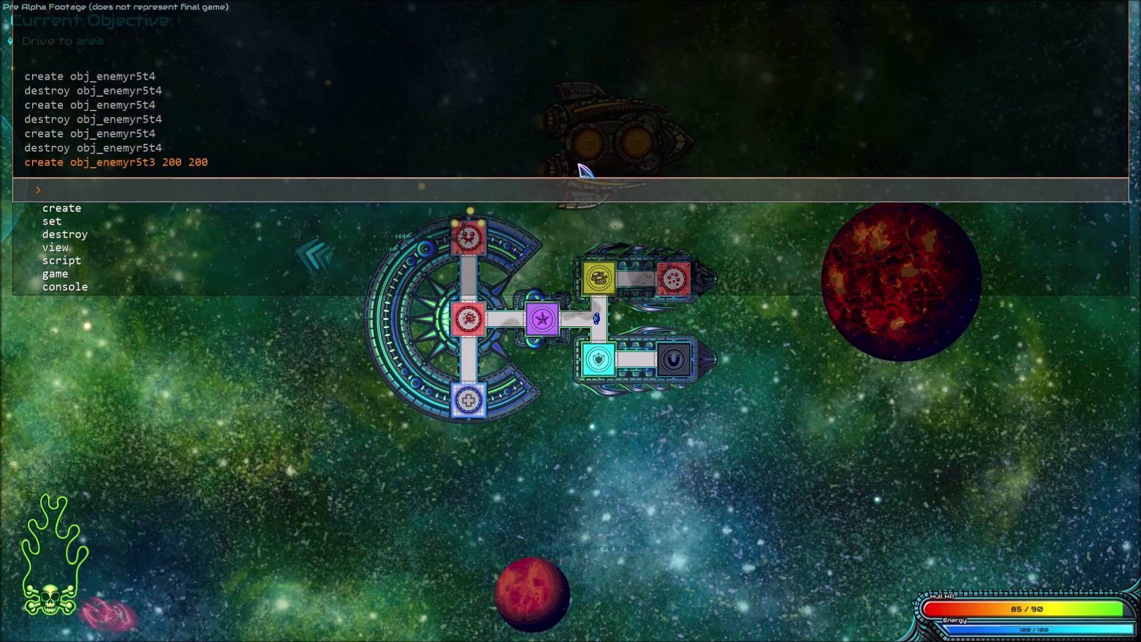
pyautogui.write('cr')
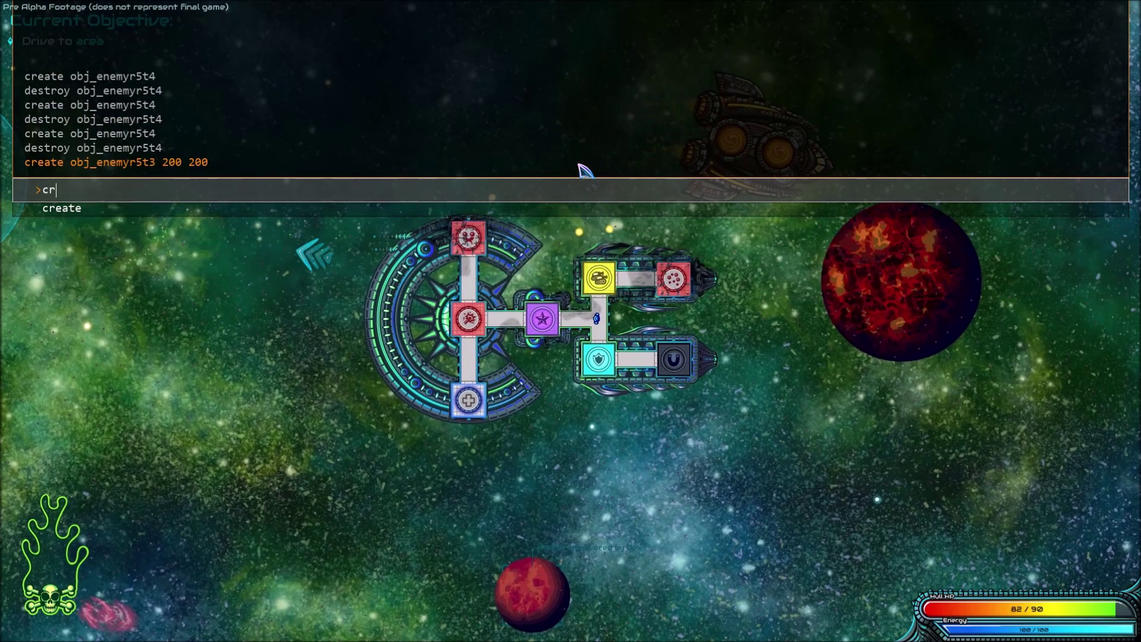
pyautogui.write('eate obj_')
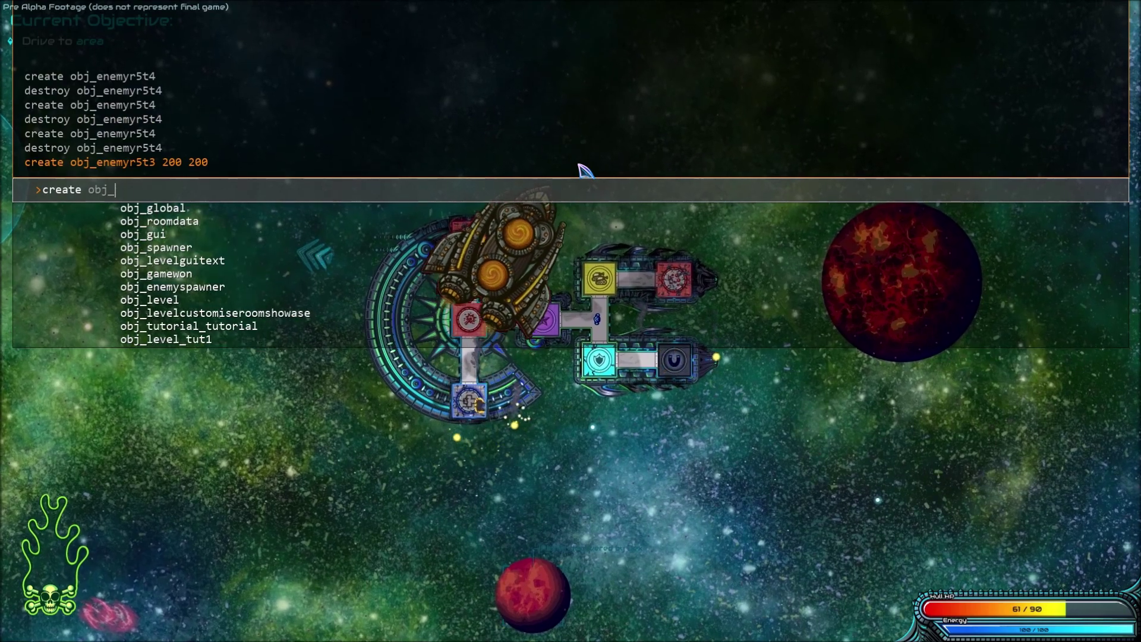
pyautogui.press('BackSpace')
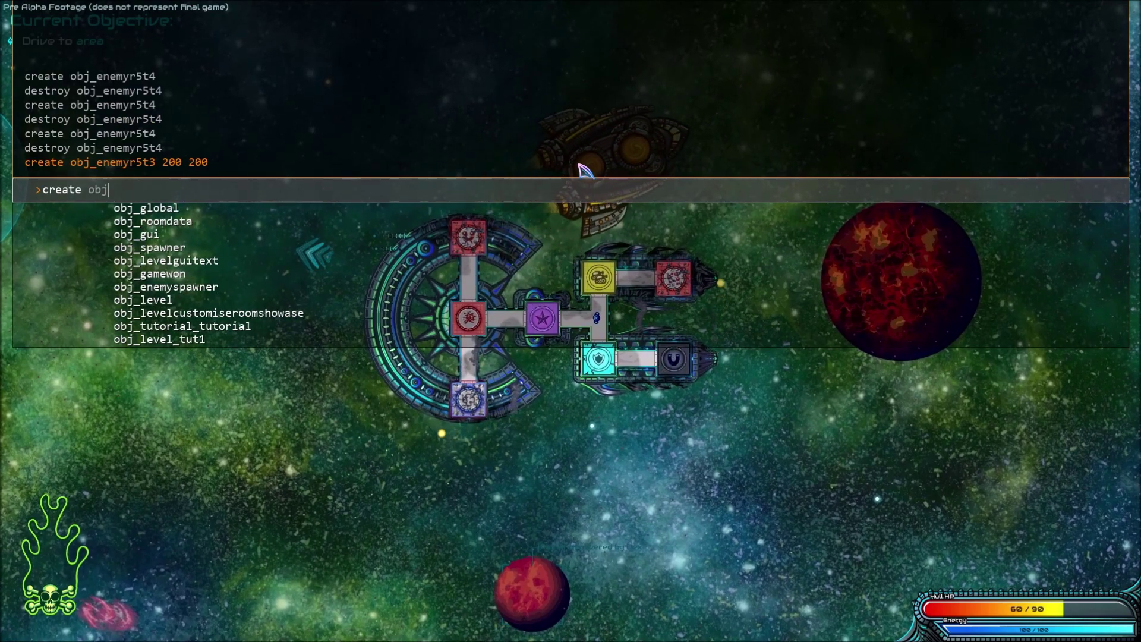
pyautogui.press('BackSpace')
pyautogui.press('BackSpace')
pyautogui.press('BackSpace')
pyautogui.press('BackSpace')
pyautogui.press('BackSpace')
pyautogui.press('BackSpace')
pyautogui.press('BackSpace')
pyautogui.press('BackSpace')
pyautogui.press('BackSpace')
pyautogui.press('BackSpace')
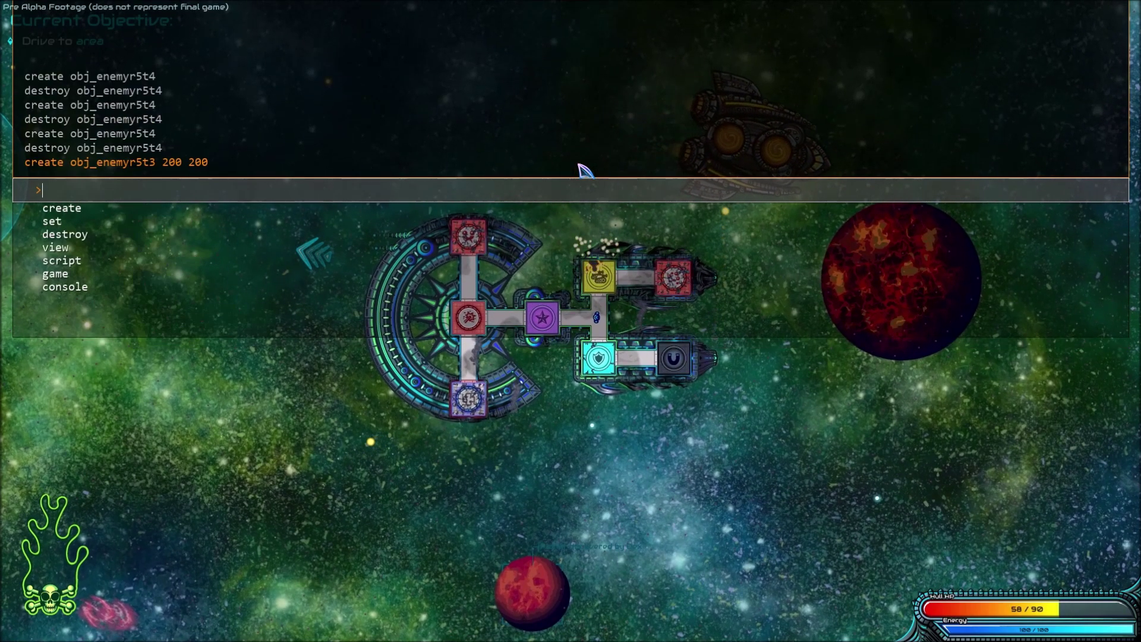
pyautogui.press('Escape')
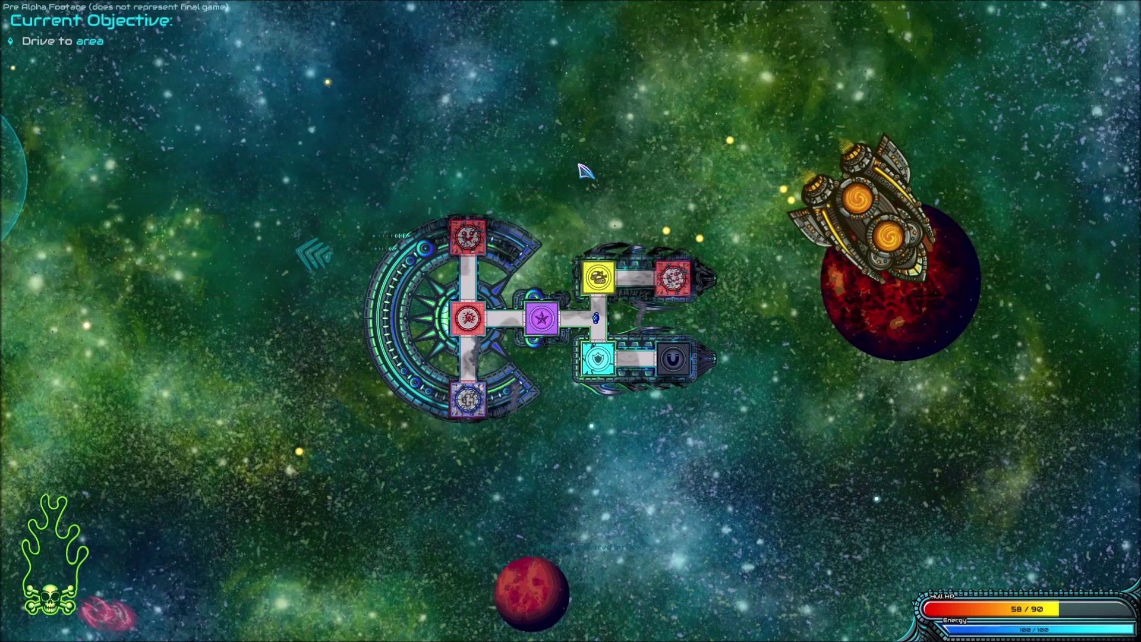
pyautogui.press('Escape')
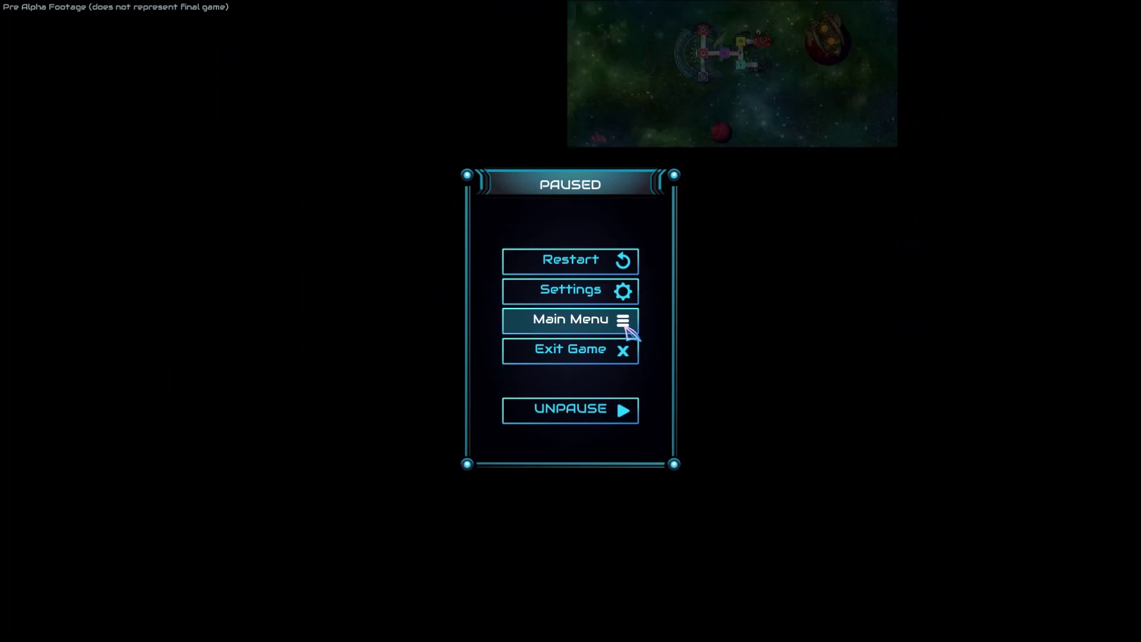
# - Quit the mission, then add a console watch 'view obj_levelselect_title y', reading 19
pyautogui.click(624, 321)
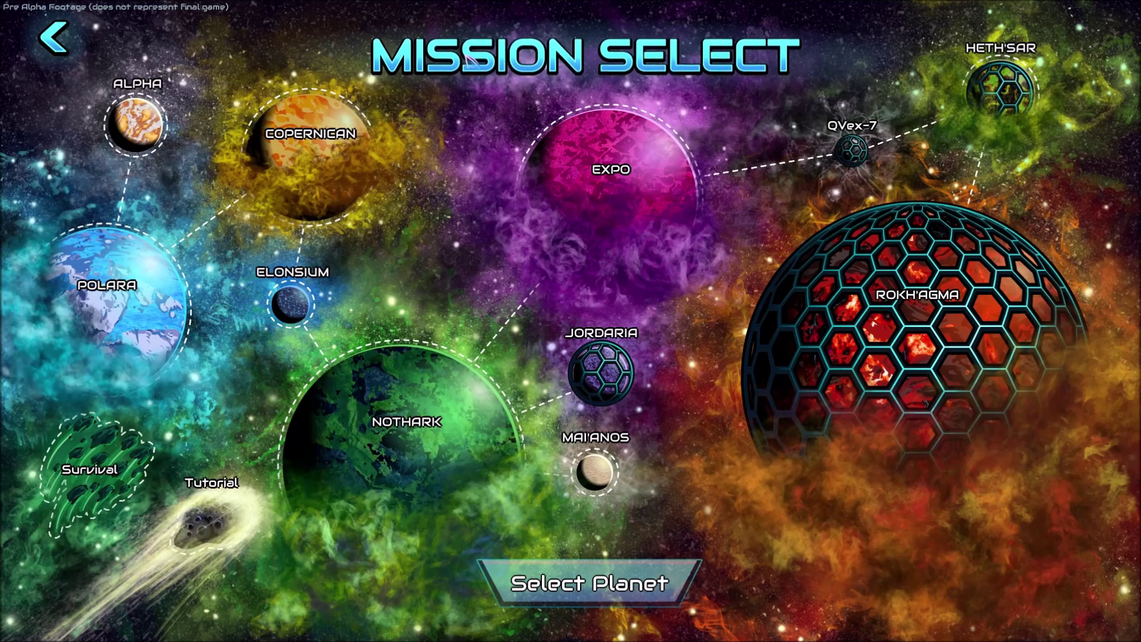
pyautogui.press('`')
pyautogui.write('vi')
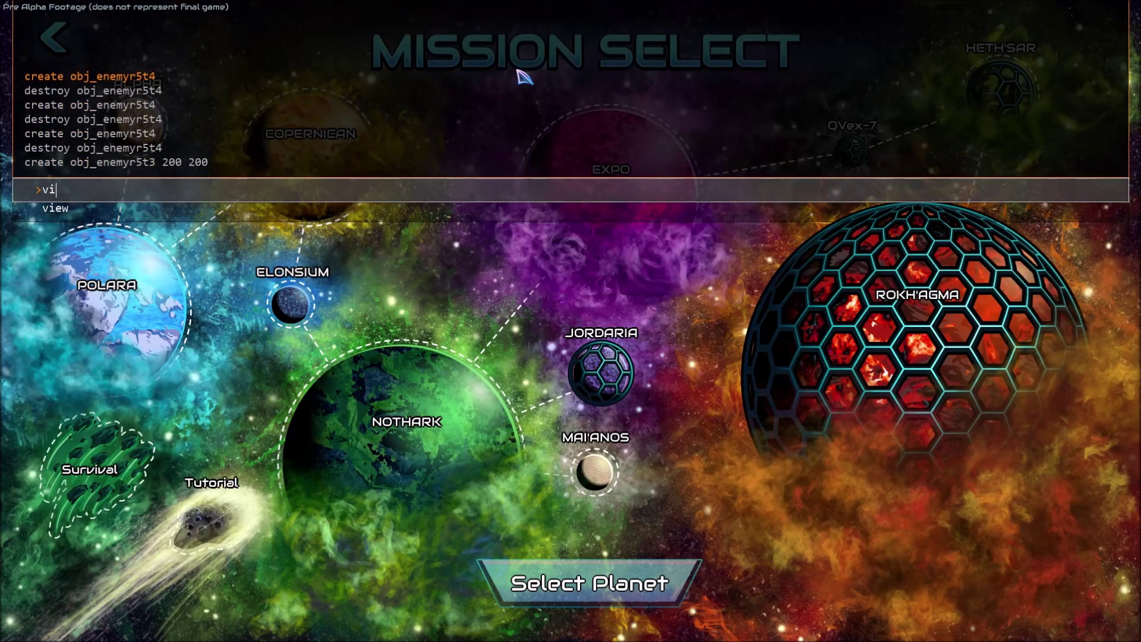
pyautogui.write('ew obj_leve')
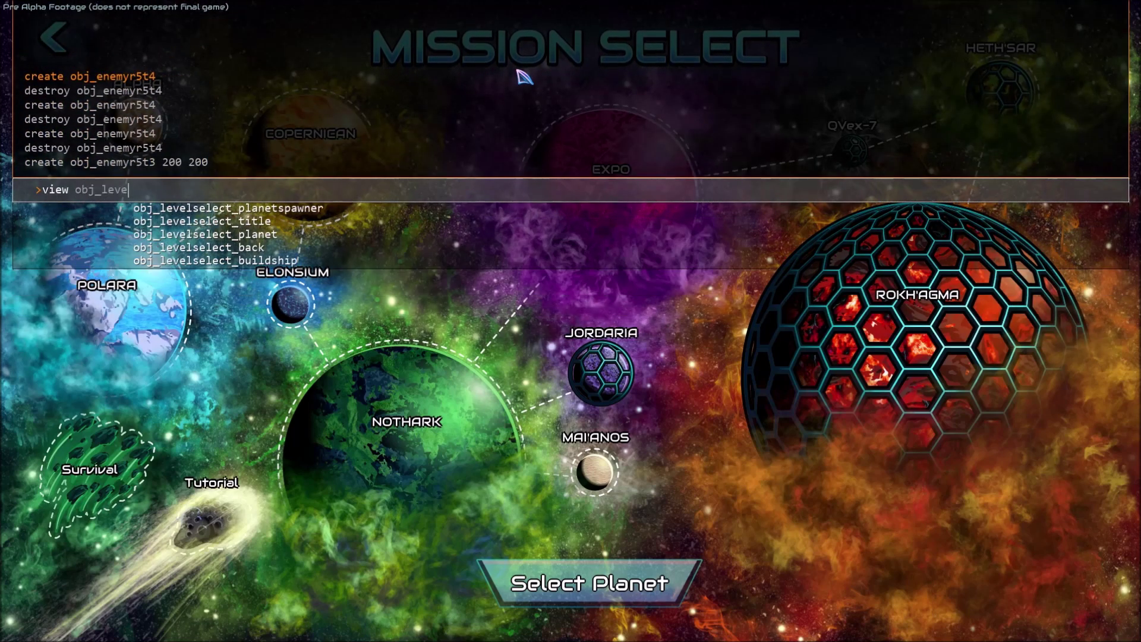
pyautogui.write('lselect_title y')
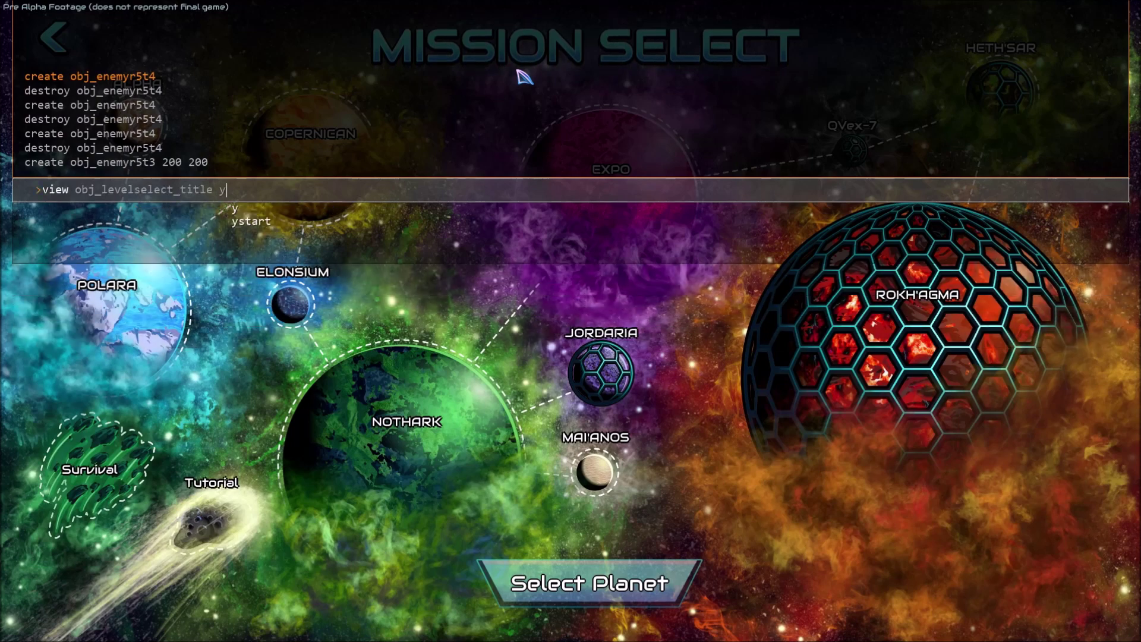
pyautogui.press('Return')
pyautogui.press('`')
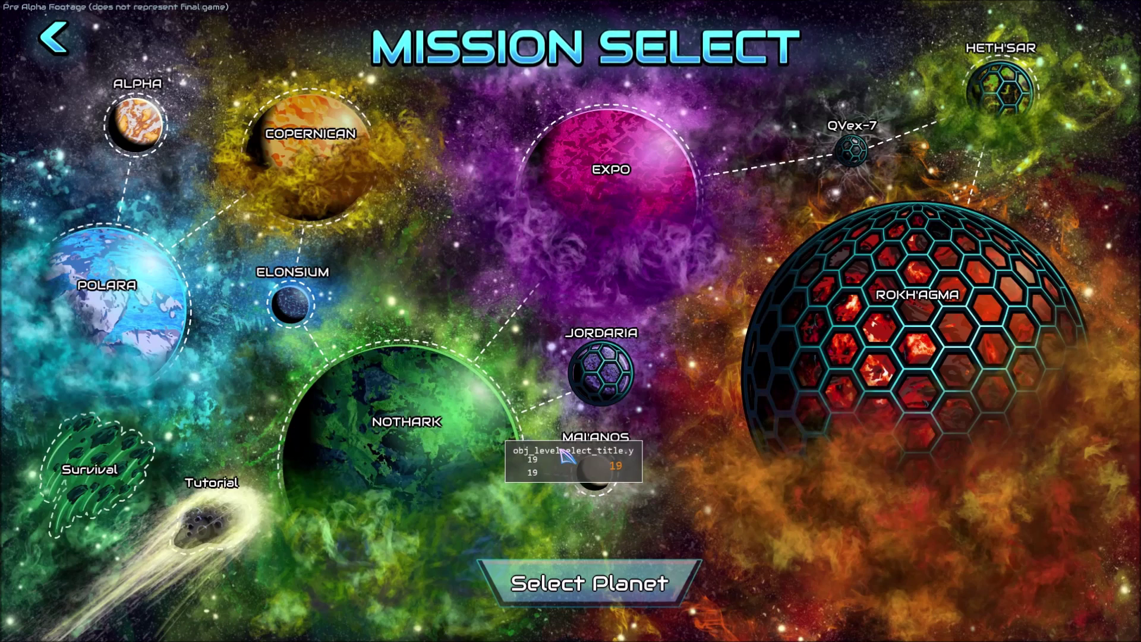
pyautogui.press('`')
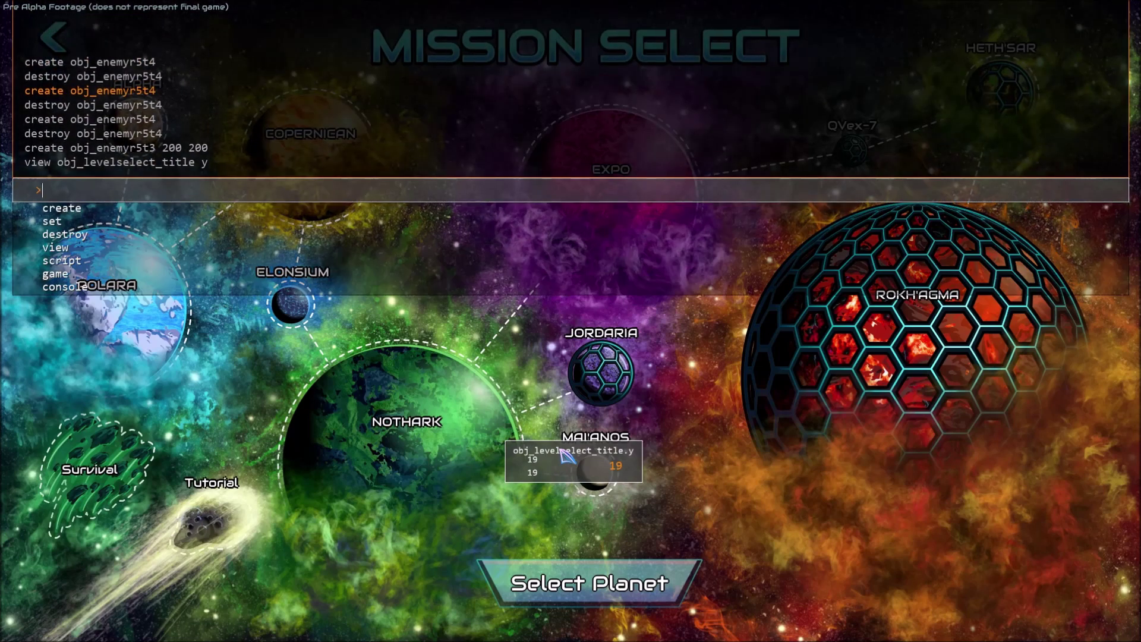
# - Run 'set obj_levelselect_title vspeed 2' via autocomplete so the title slides off-screen
pyautogui.write('set ')
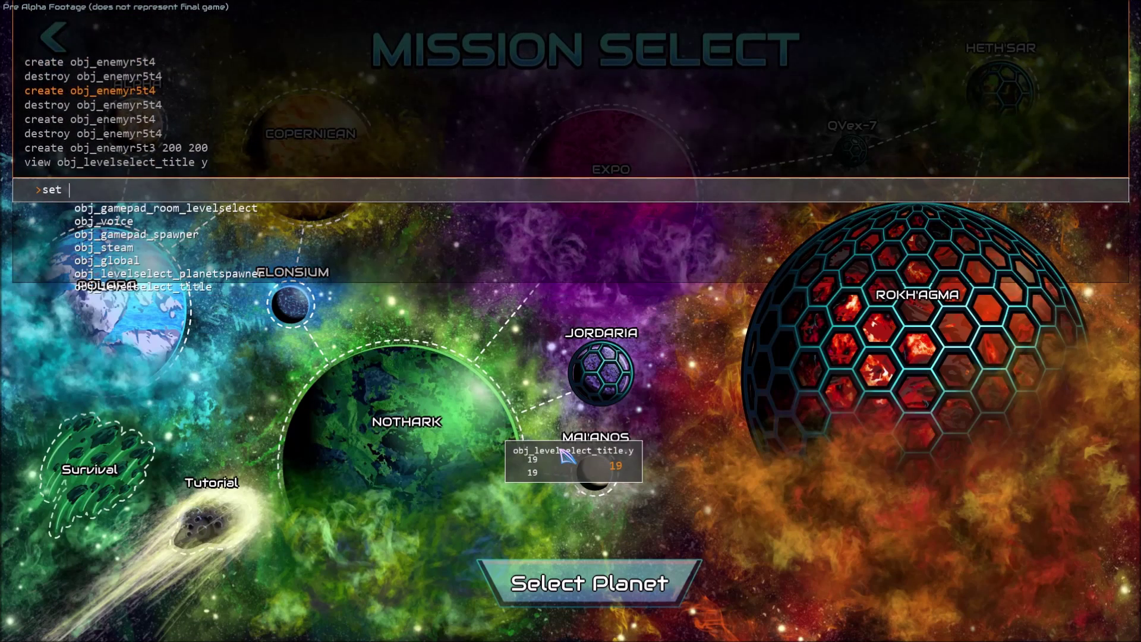
pyautogui.write('obj_l')
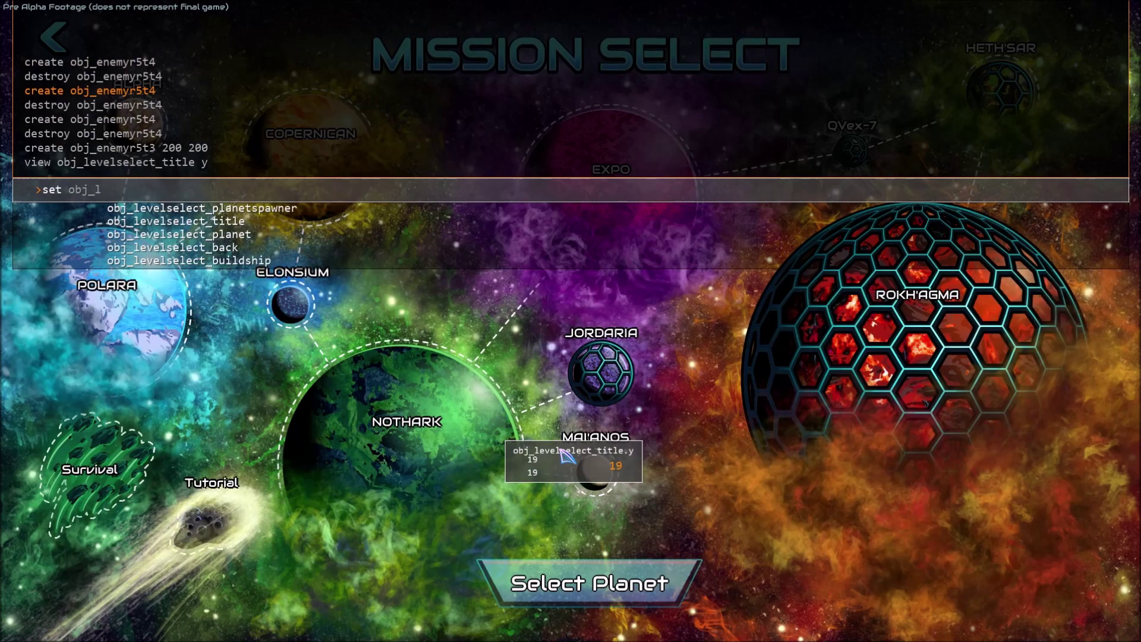
pyautogui.write('e')
pyautogui.press('Down')
pyautogui.press('Tab')
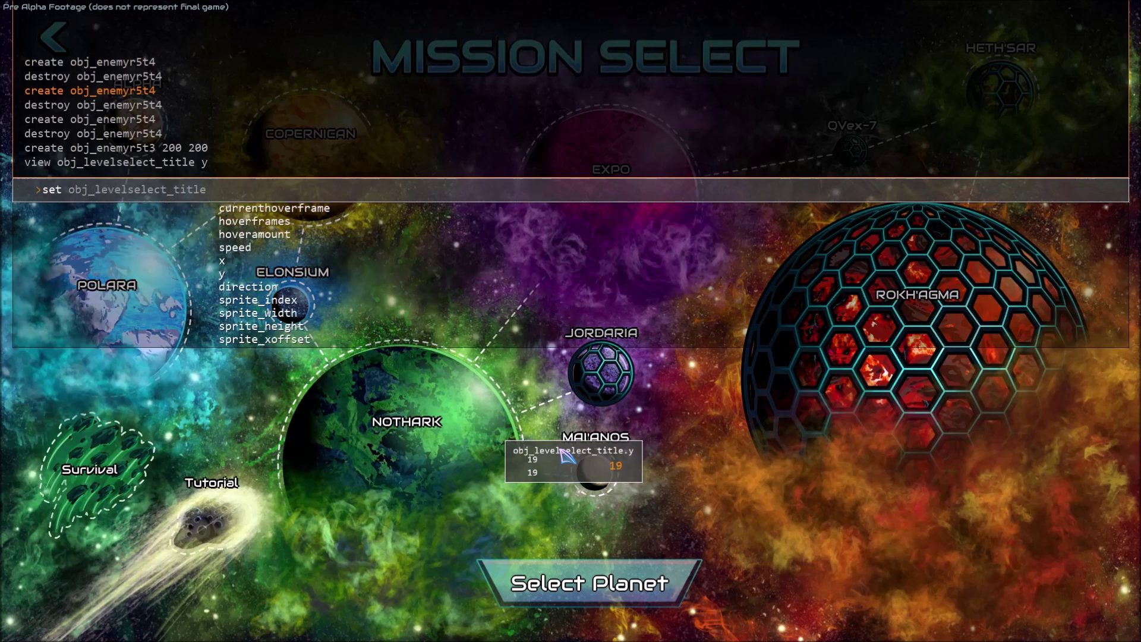
pyautogui.write('vspeed 2')
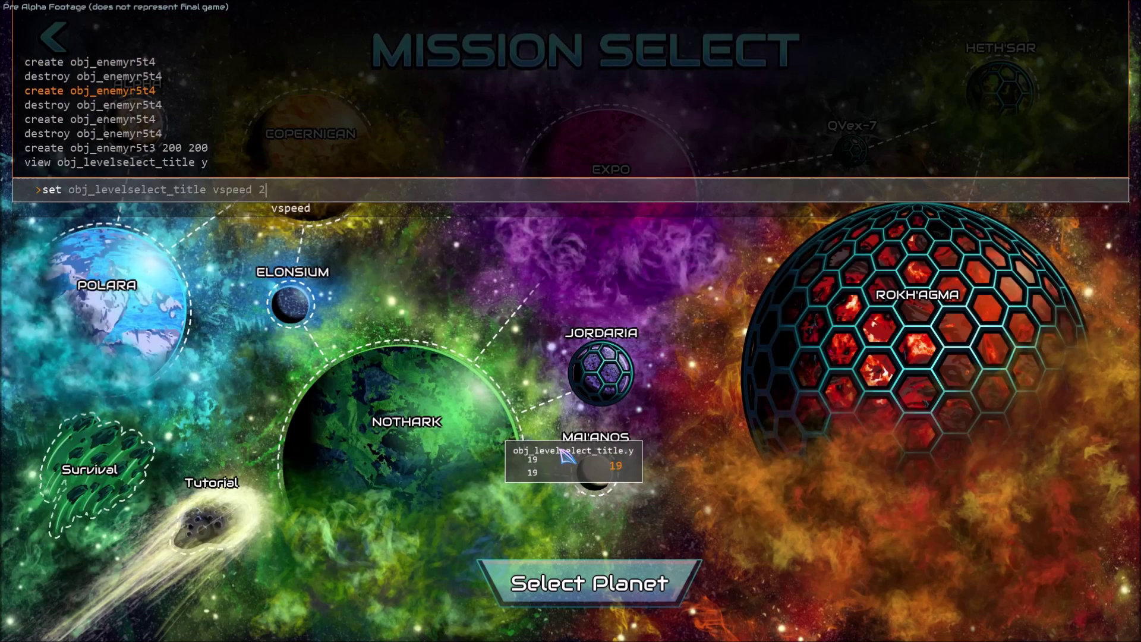
pyautogui.press('Return')
pyautogui.press('Escape')
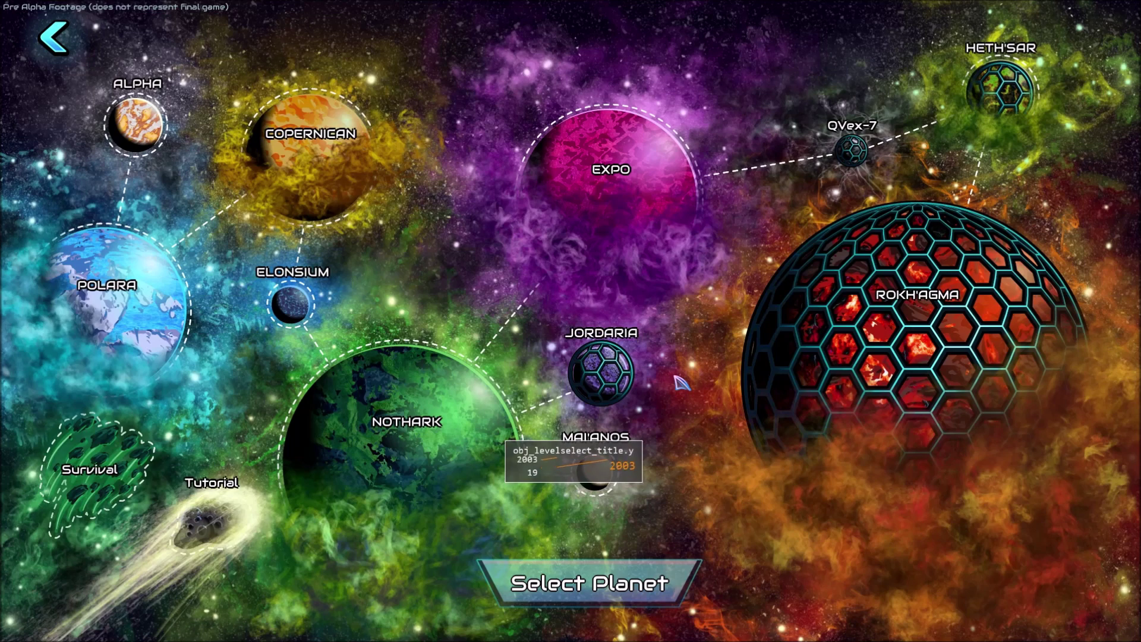
pyautogui.press('`')
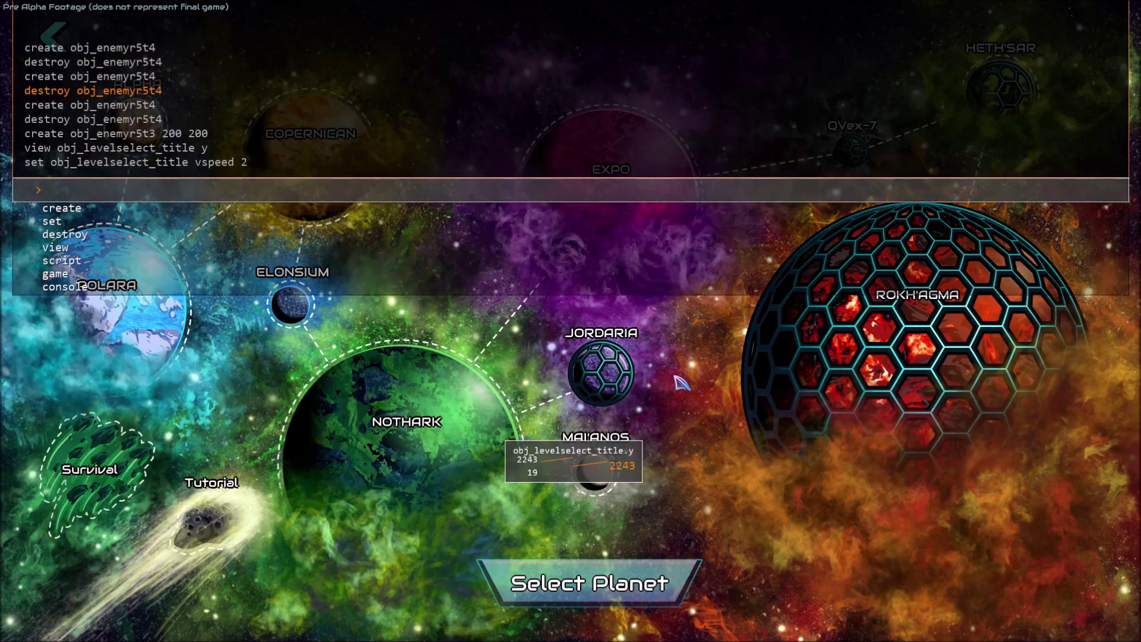
# - Run 'view obj_levelselect_planet name' to watch every planet's name, ROKH'AGMA to Tutorial
pyautogui.write('view obj_')
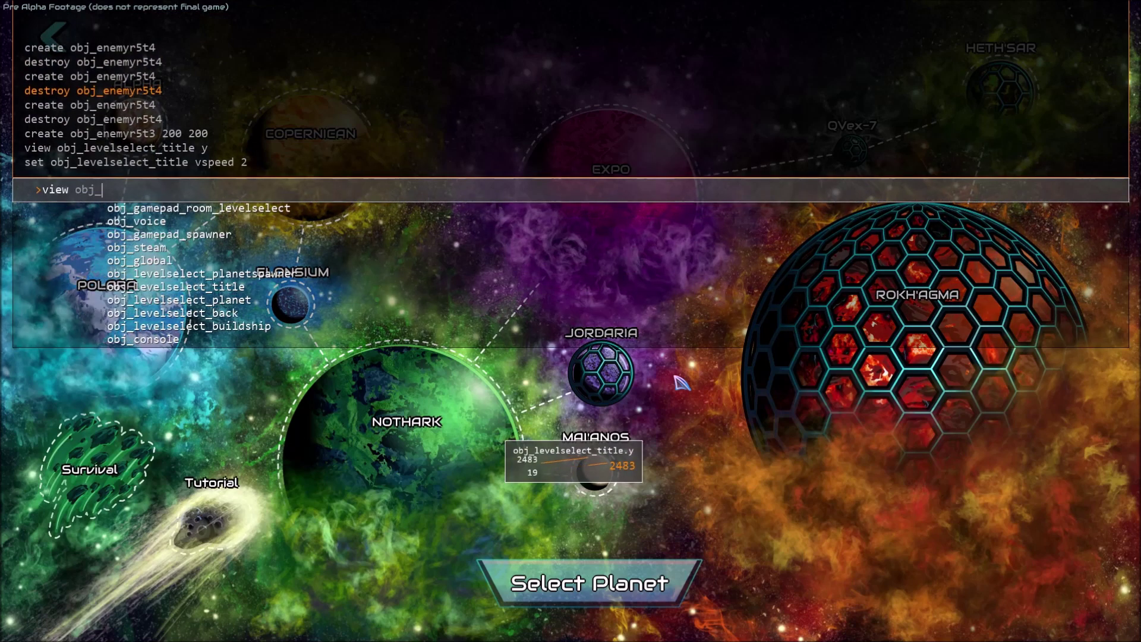
pyautogui.write('levelselect_planet name')
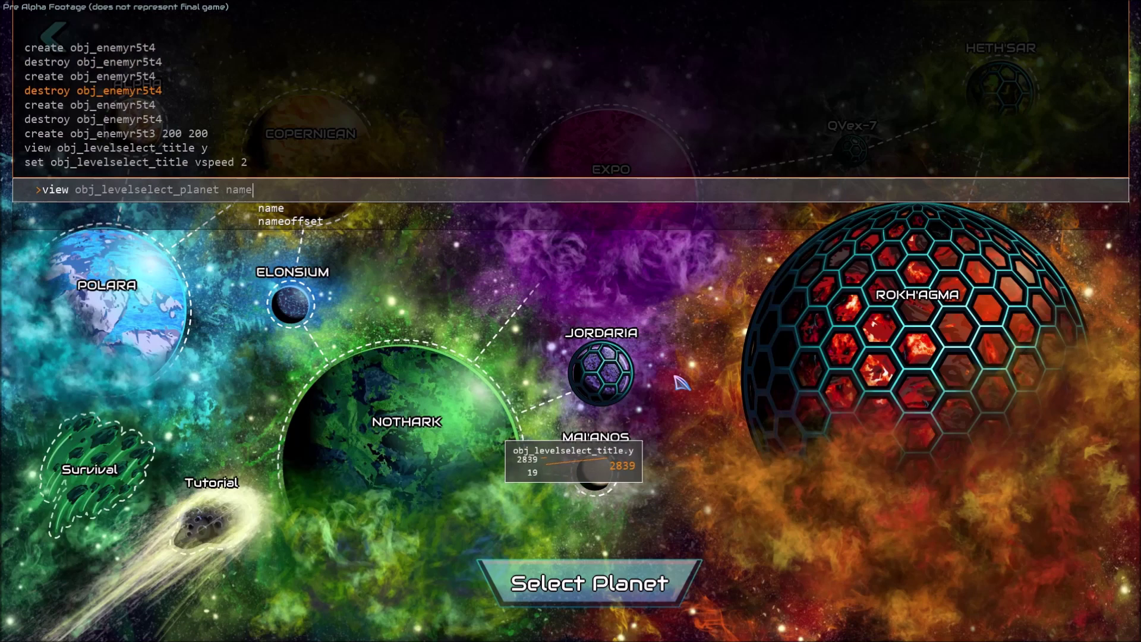
pyautogui.press('Return')
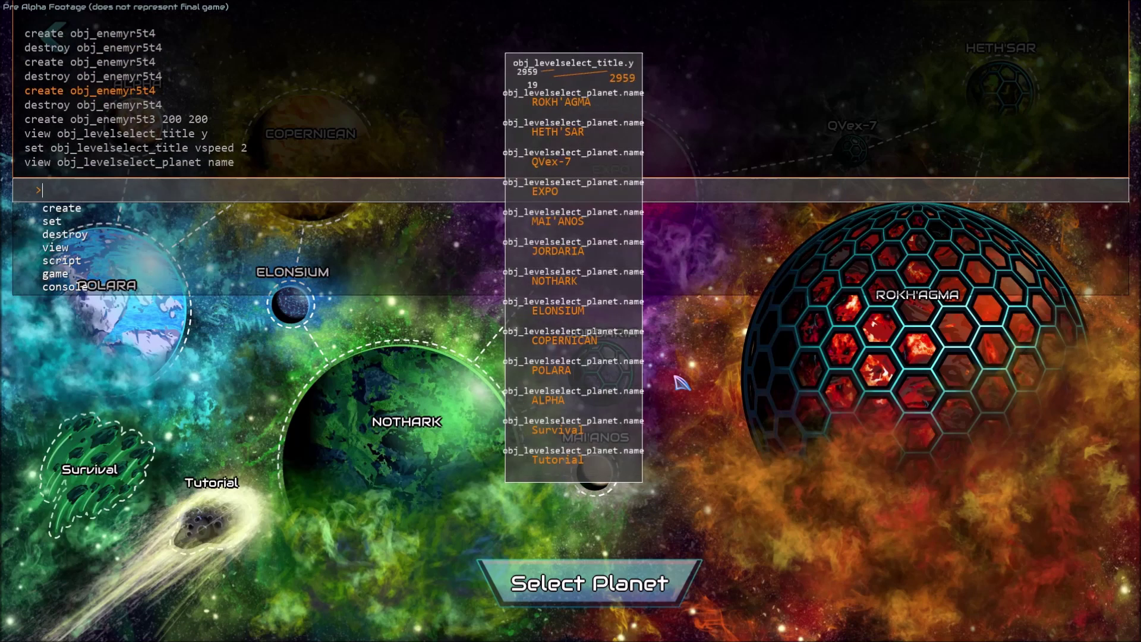
pyautogui.press('`')
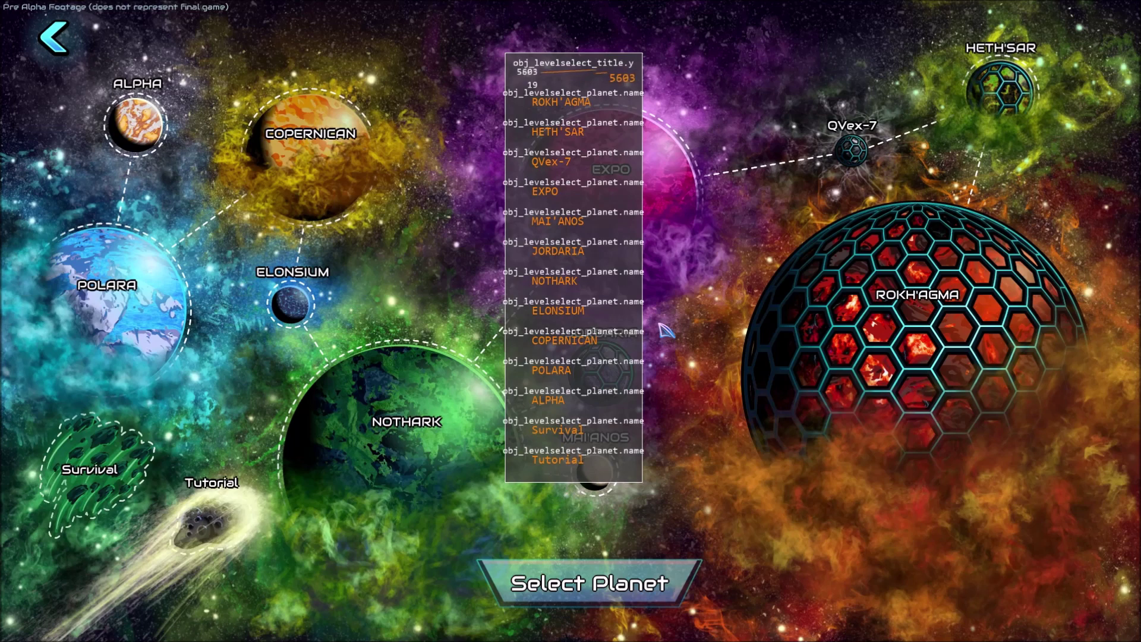
pyautogui.press('`')
# - Run 'set obj_levelselect_planet name Dave' via autocomplete to rename every planet Dave
pyautogui.write('set ')
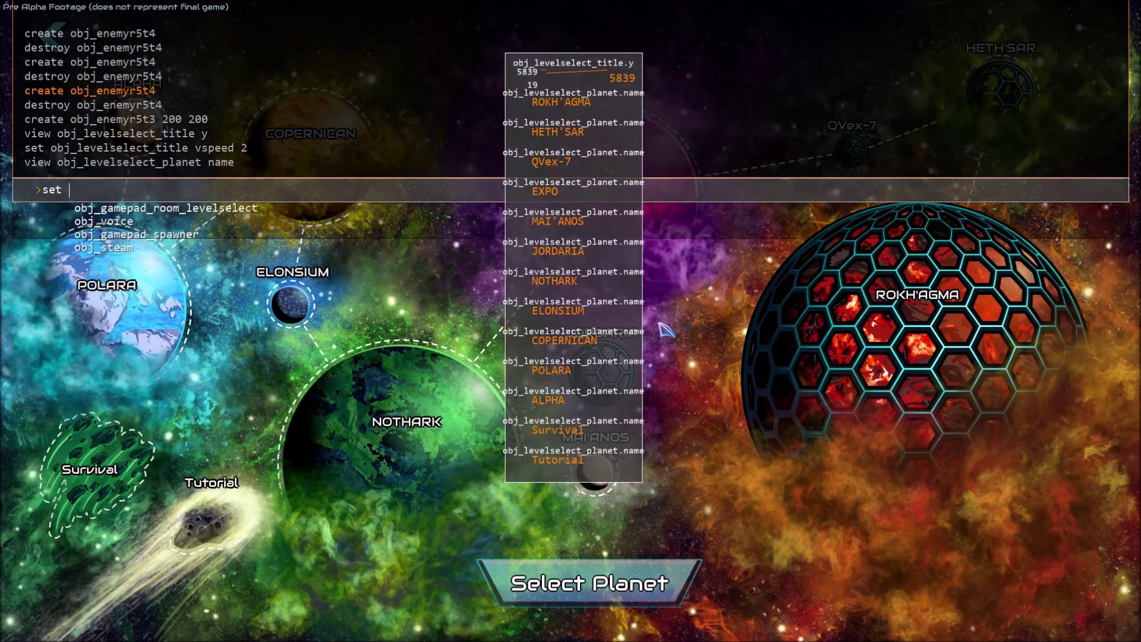
pyautogui.write('obj_level')
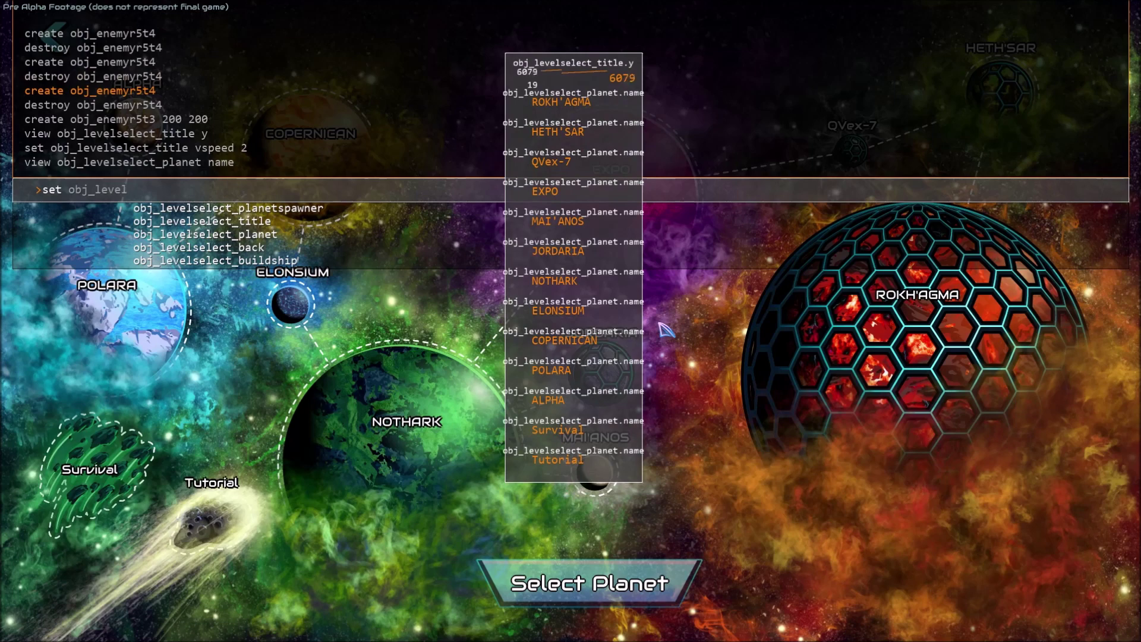
pyautogui.press('Down')
pyautogui.press('Down')
pyautogui.press('Down')
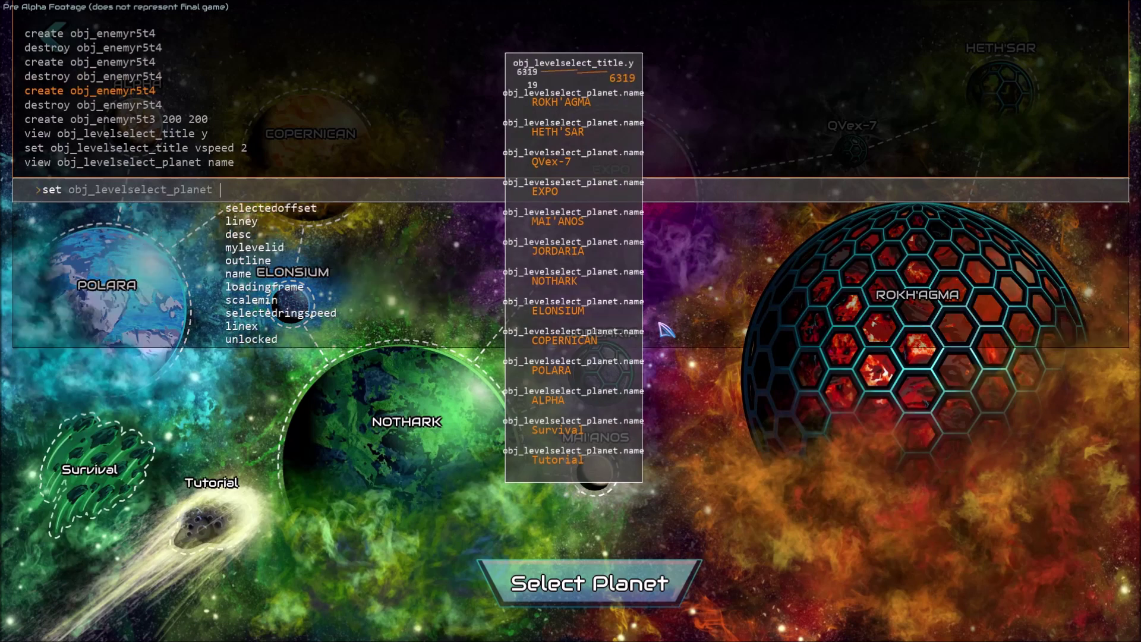
pyautogui.press('Down')
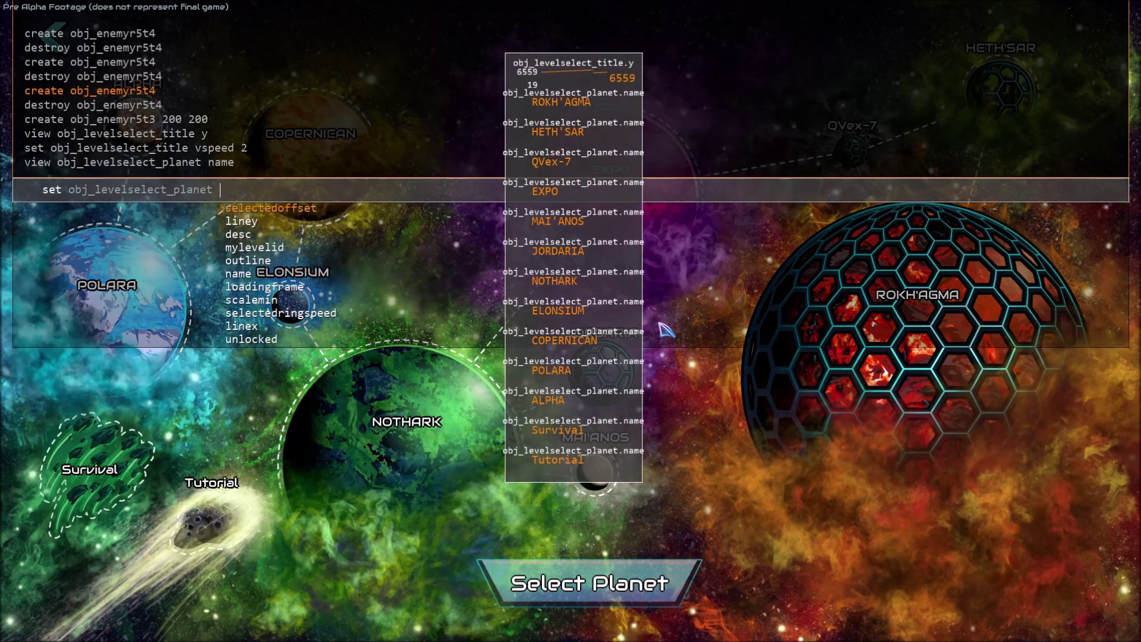
pyautogui.write('na')
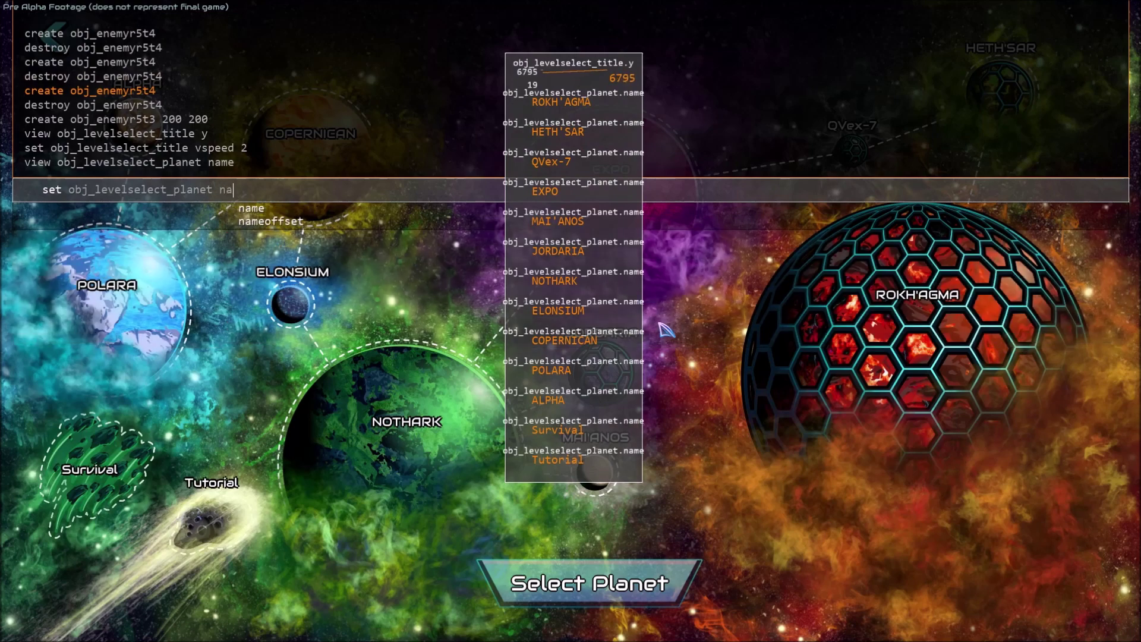
pyautogui.write('me Dave')
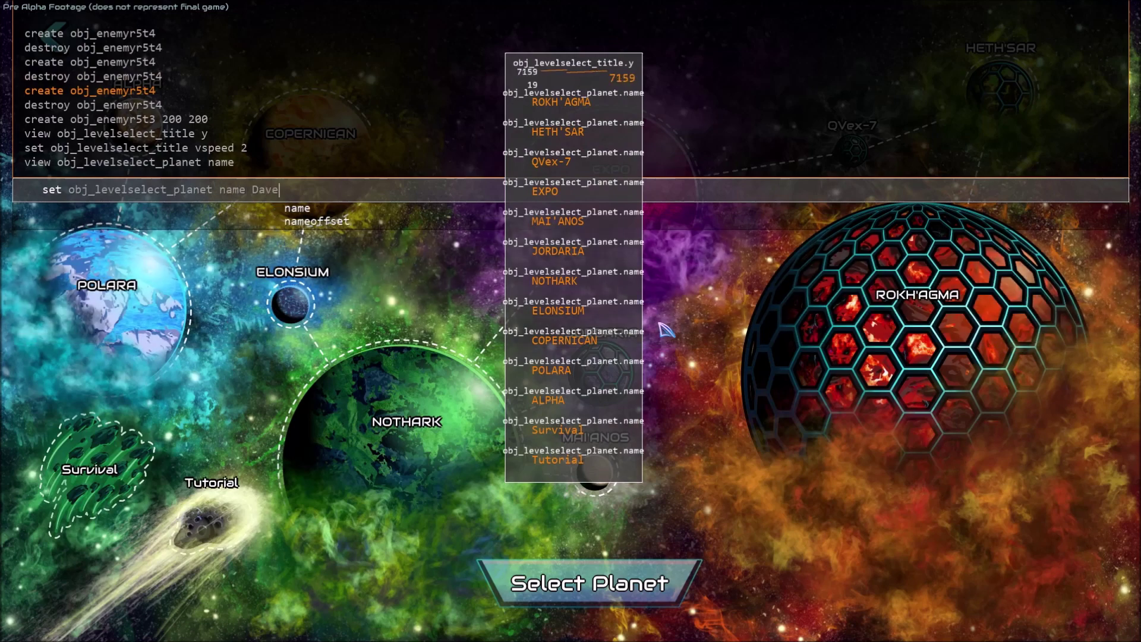
pyautogui.press('Return')
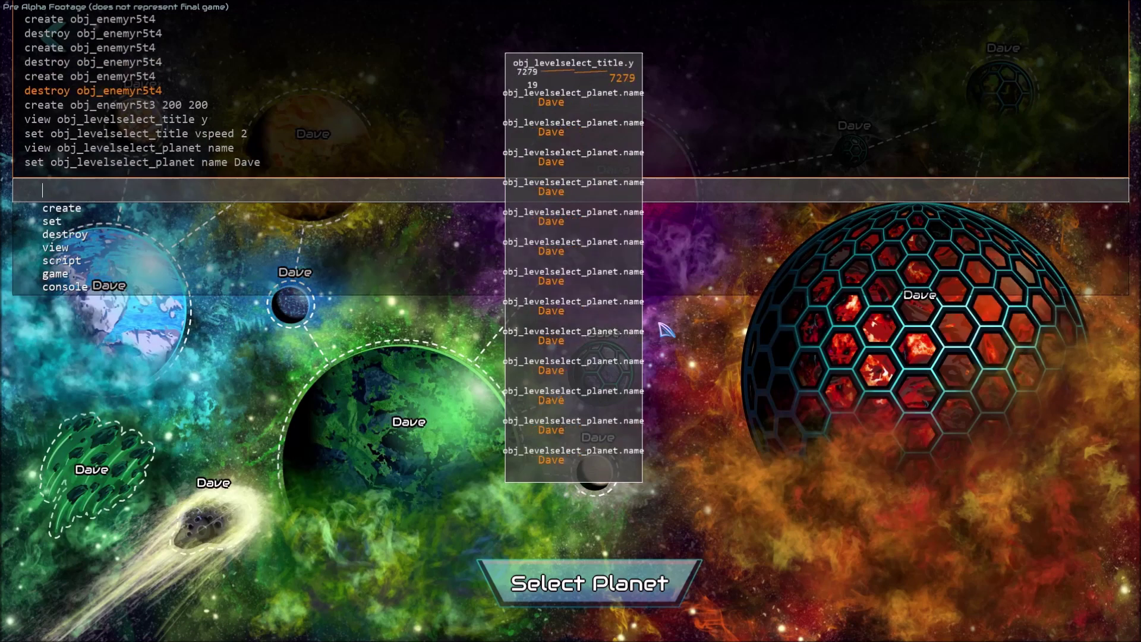
pyautogui.press('Escape')
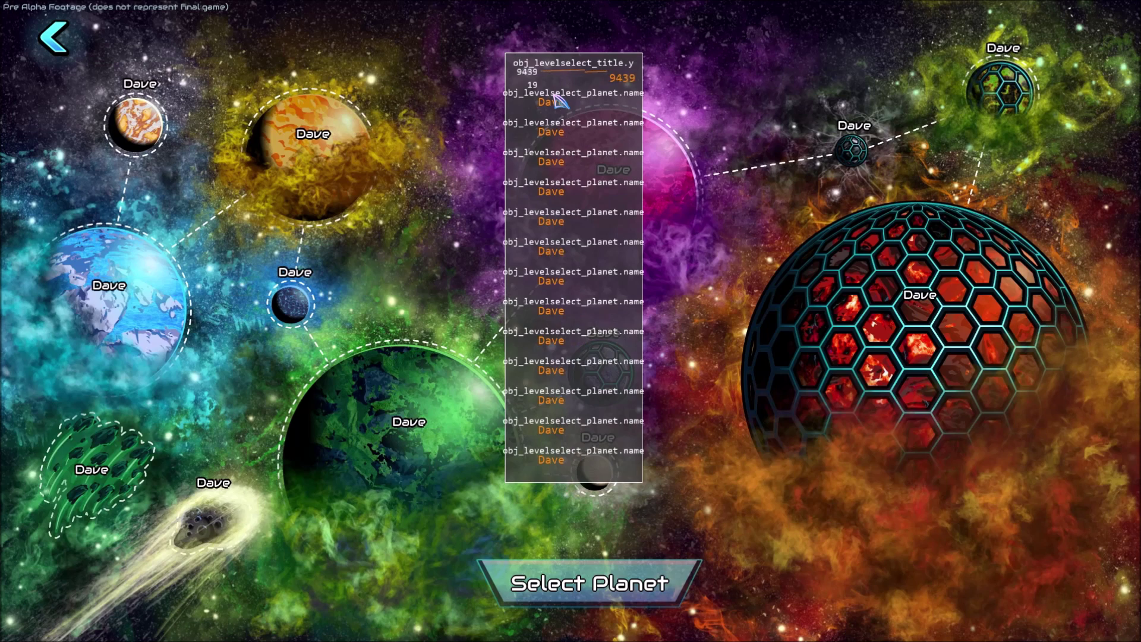
# - Recall the earlier planet-name watch command from history, then clear the input line
pyautogui.press('`')
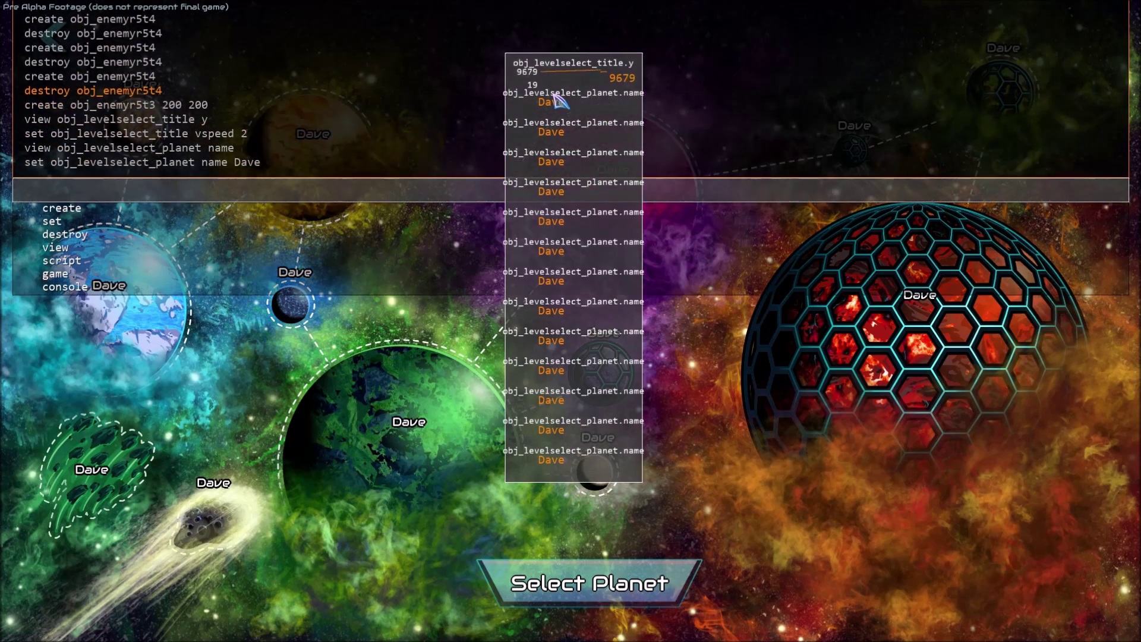
pyautogui.click(214, 149)
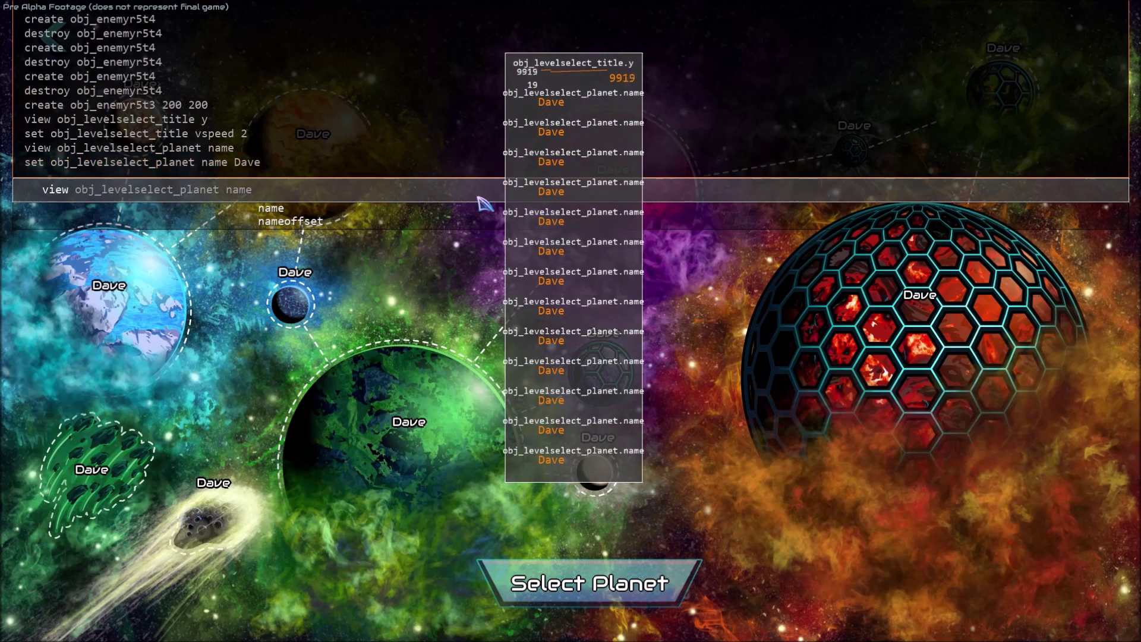
pyautogui.press('End')
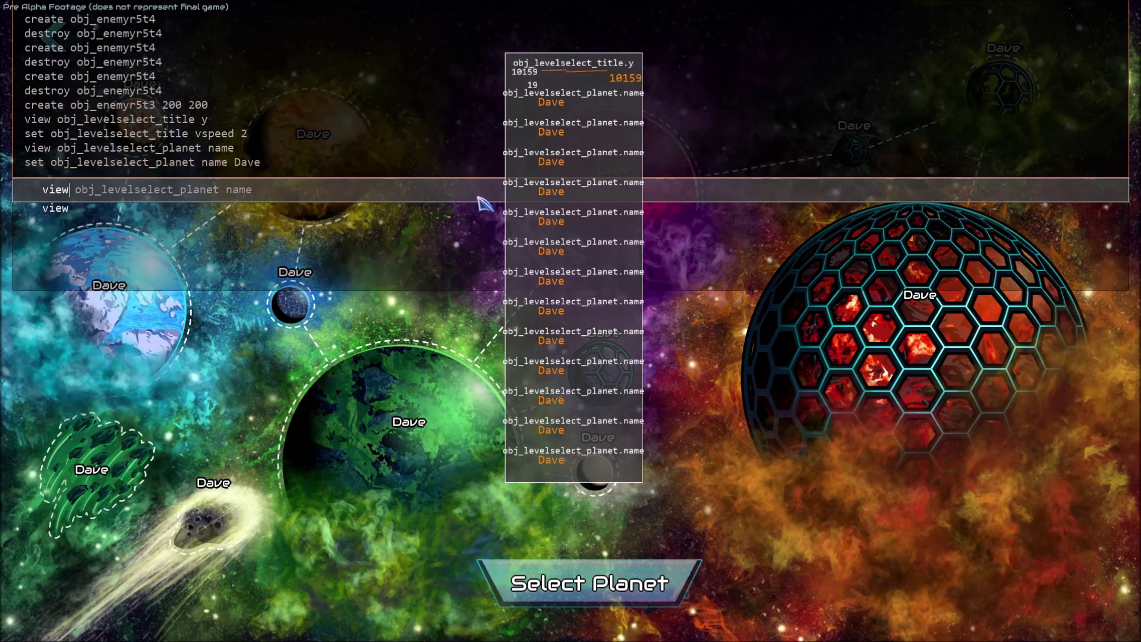
pyautogui.press('Left')
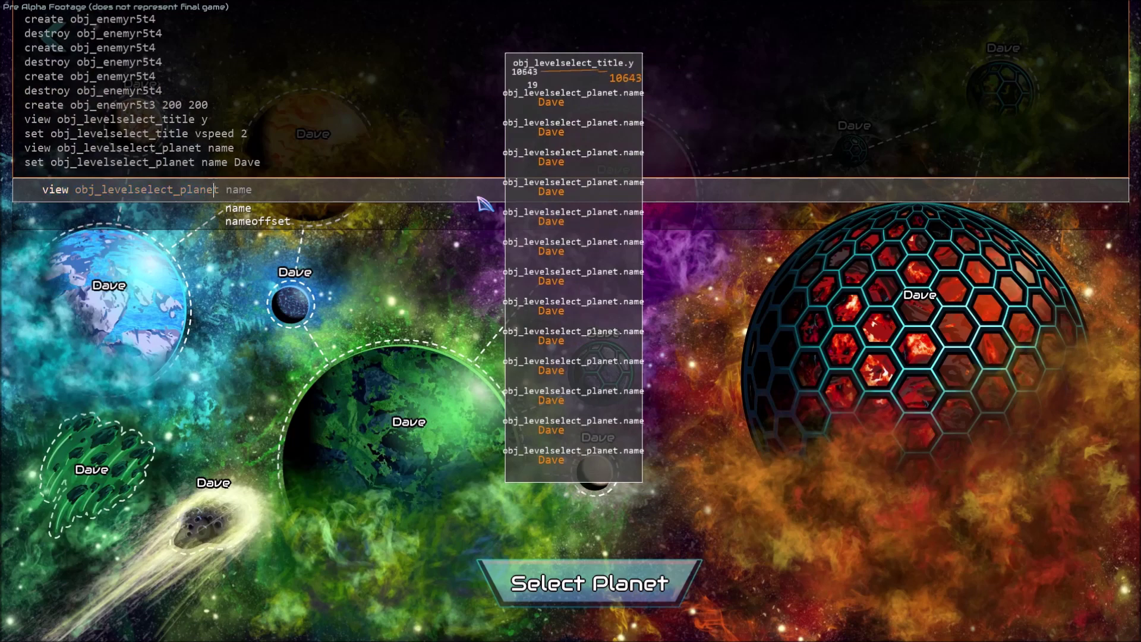
pyautogui.press('End')
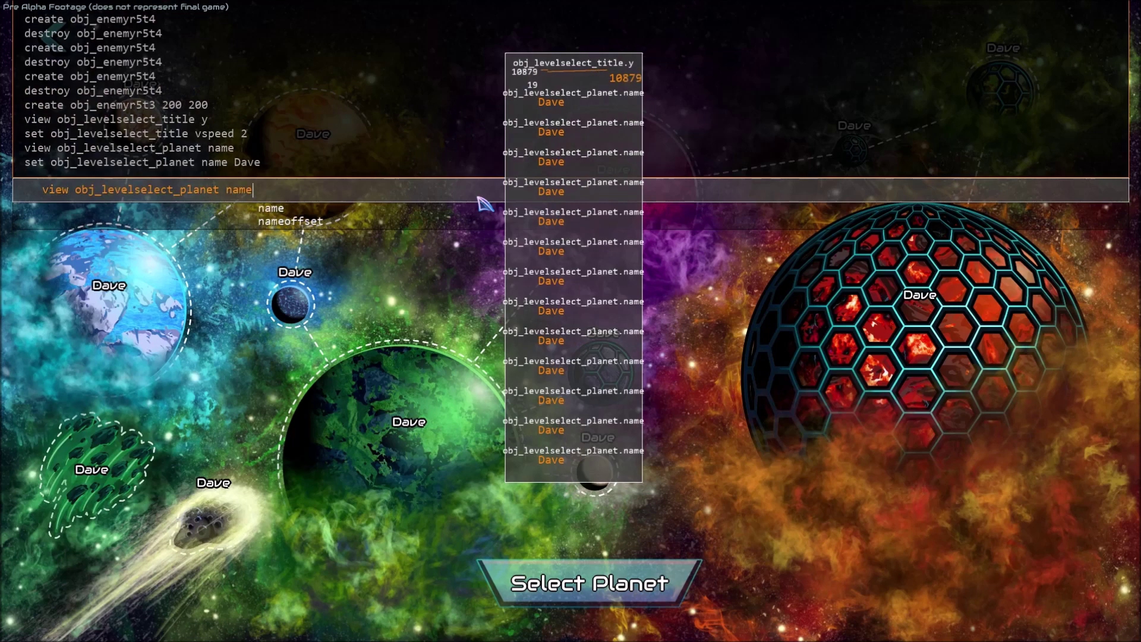
pyautogui.hotkey('ctrl', 'a')
pyautogui.press('BackSpace')
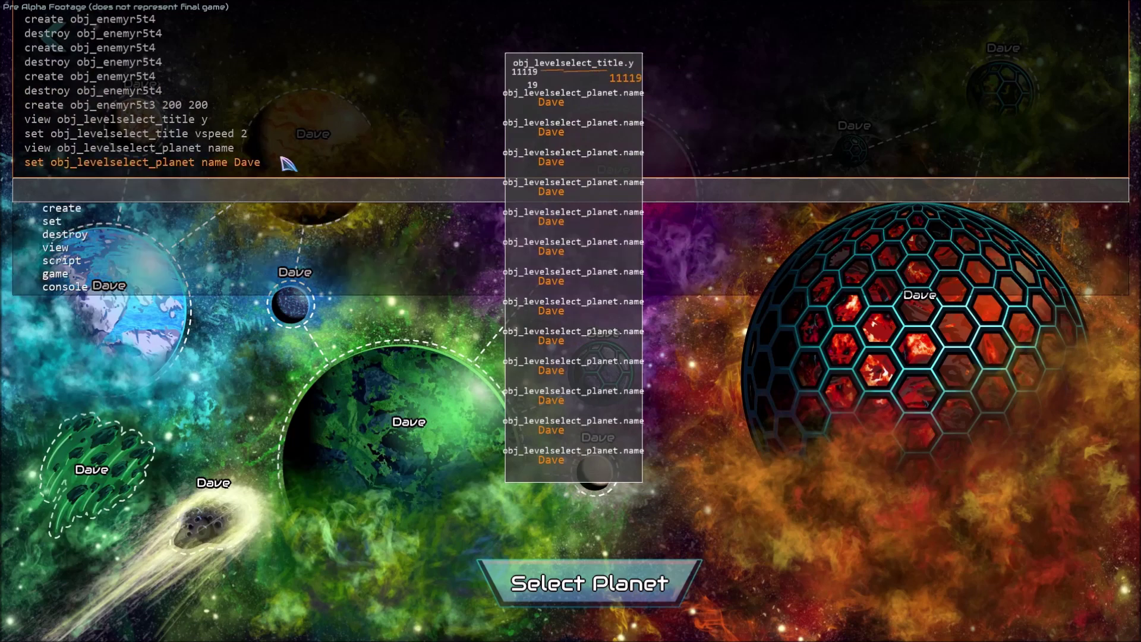
# - Try a new 'view' command with autocomplete, clear the garbled line, and hide the console
pyautogui.write('view obj_levelselect_planet name')
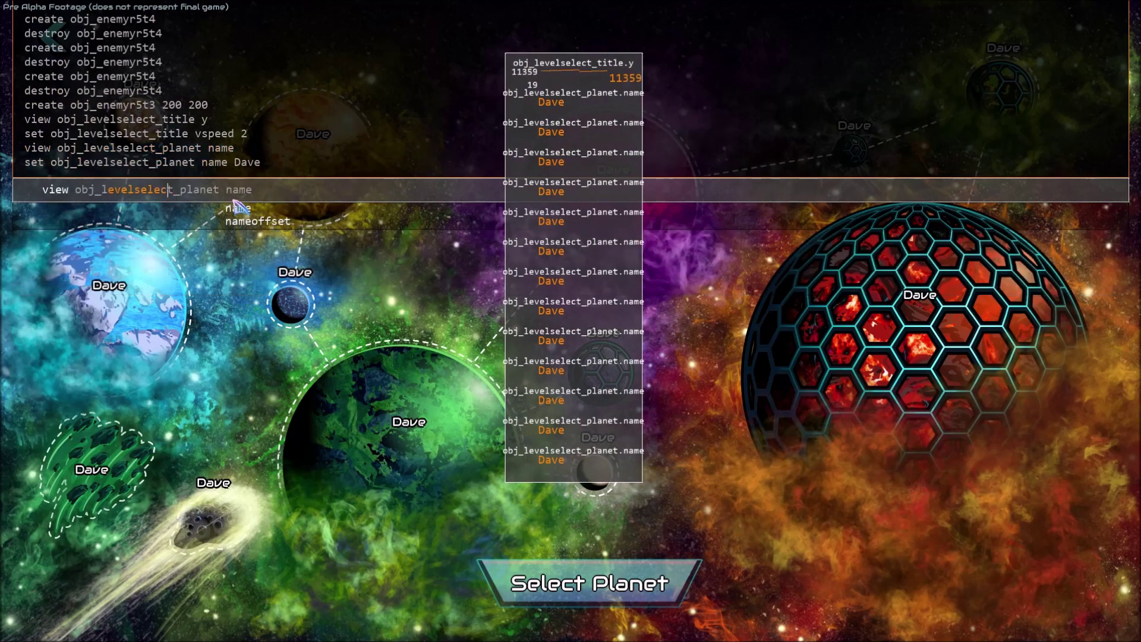
pyautogui.press('Tab')
pyautogui.press('Tab')
pyautogui.press('Tab')
pyautogui.press('Tab')
pyautogui.press('Tab')
pyautogui.press('Tab')
pyautogui.press('Tab')
pyautogui.press('Tab')
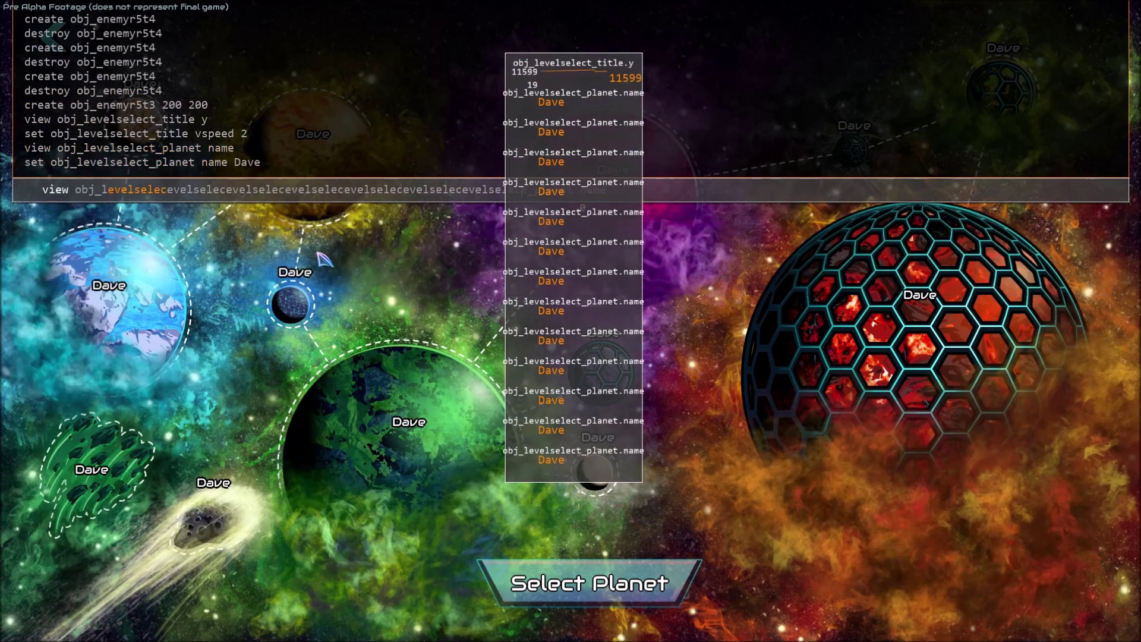
pyautogui.hotkey('ctrl', 'a')
pyautogui.press('BackSpace')
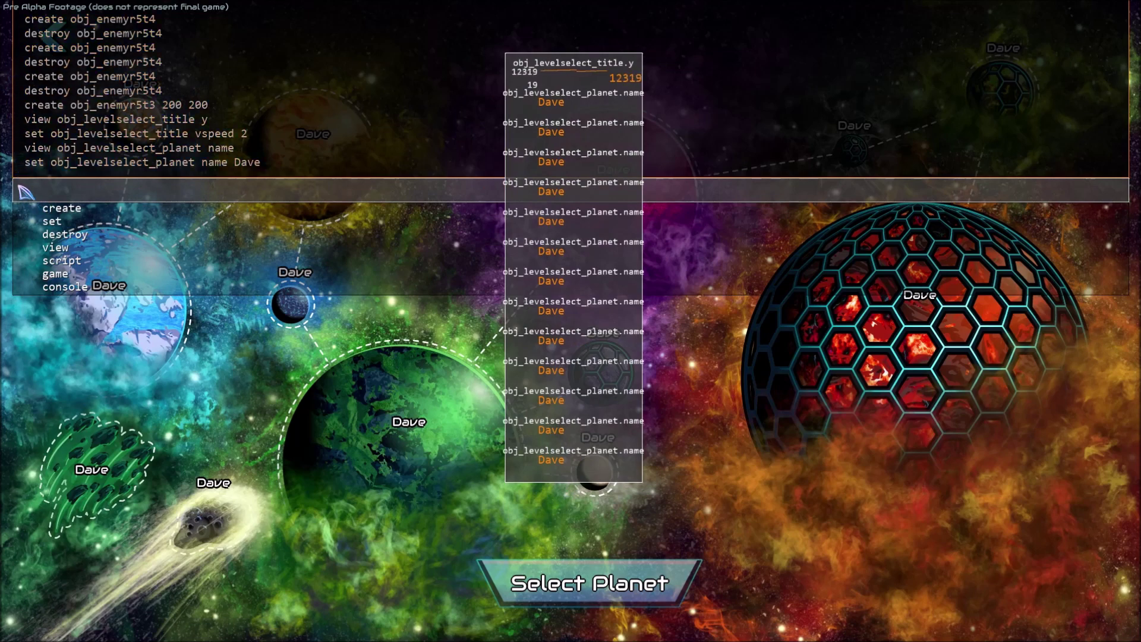
pyautogui.press('`')
pyautogui.press('`')
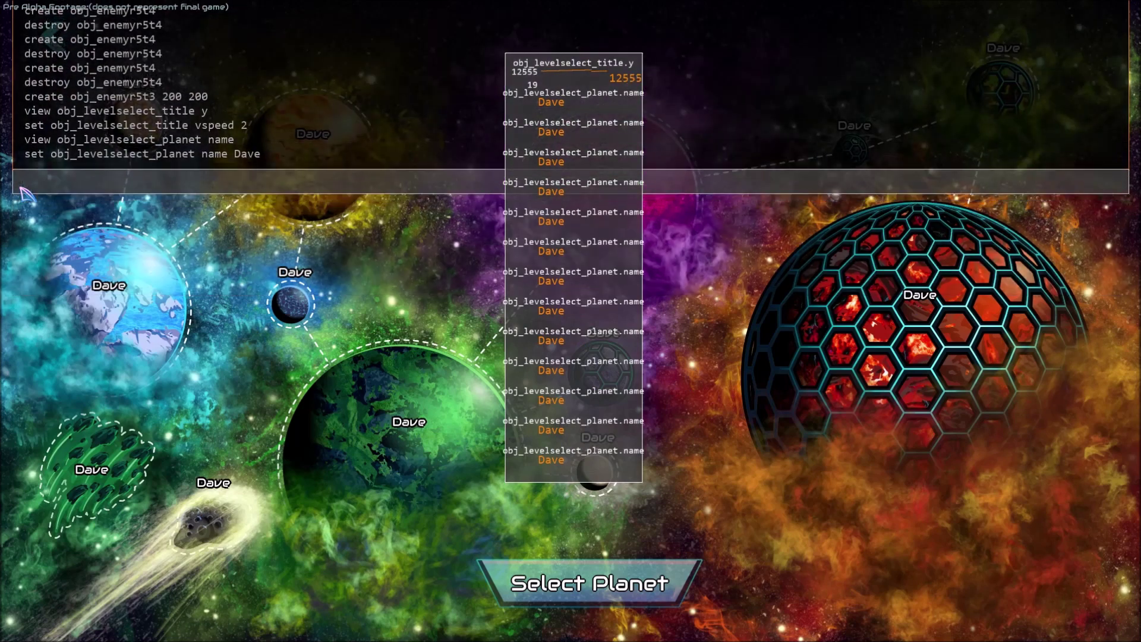
pyautogui.press('`')
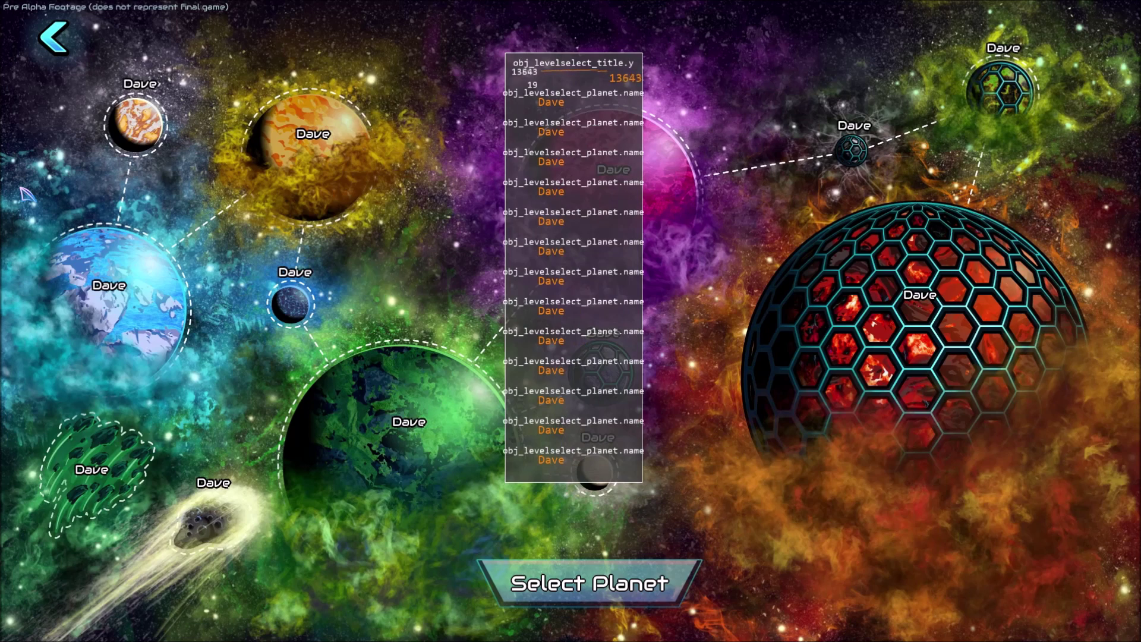
# - Enable the debug overlay with 'game debug_overlay true'
pyautogui.press('`')
pyautogui.write('game ')
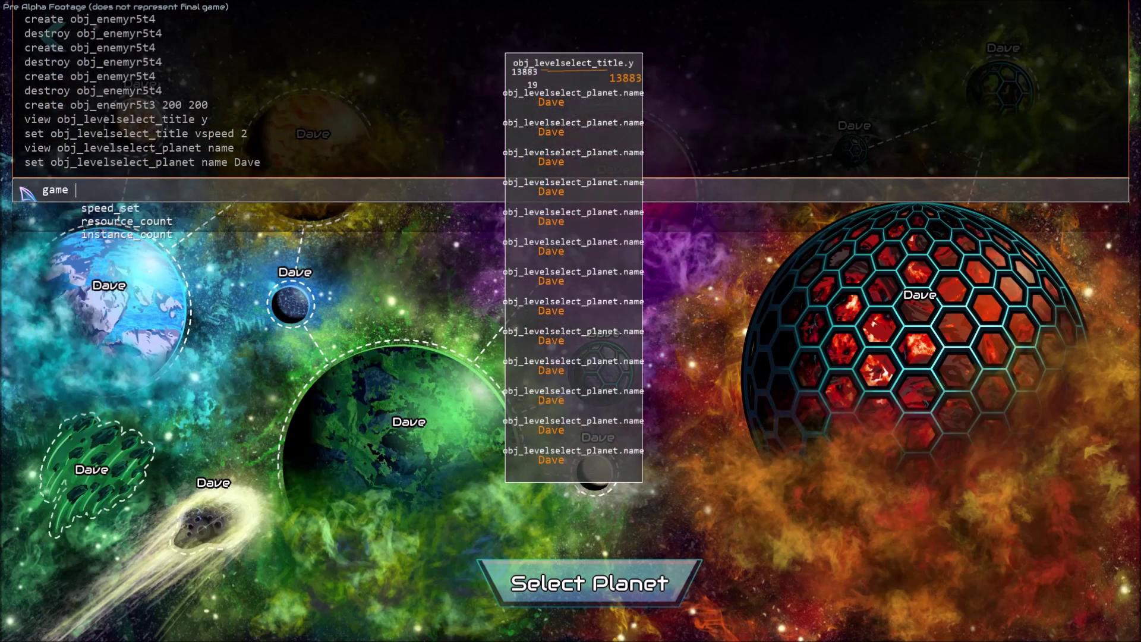
pyautogui.write('debu')
pyautogui.press('Tab')
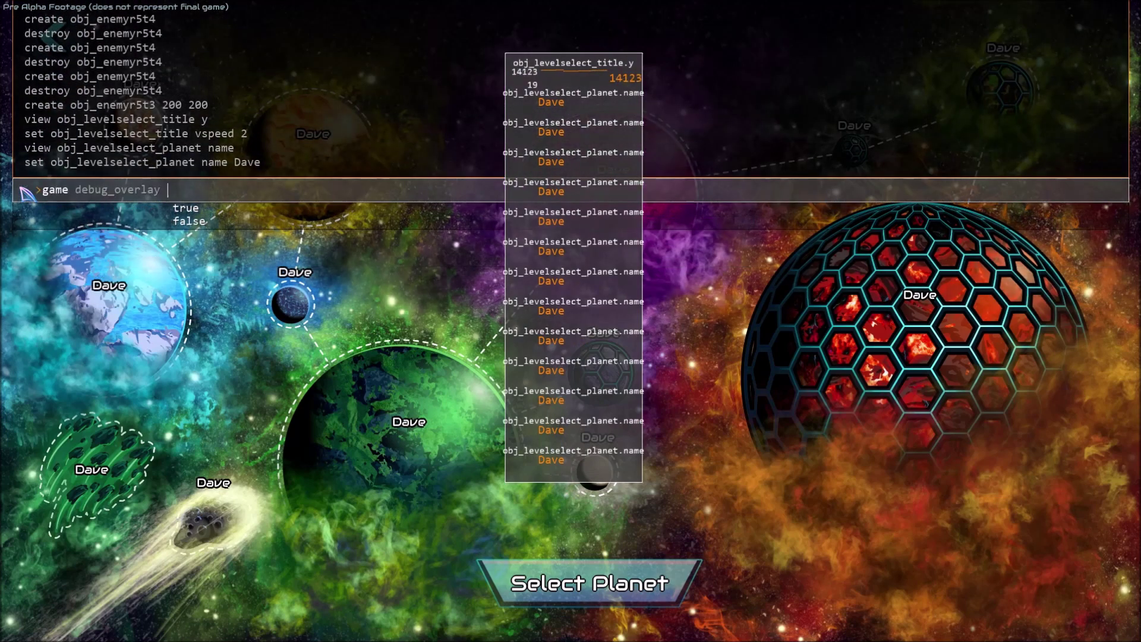
pyautogui.write('true')
pyautogui.press('Return')
pyautogui.press('`')
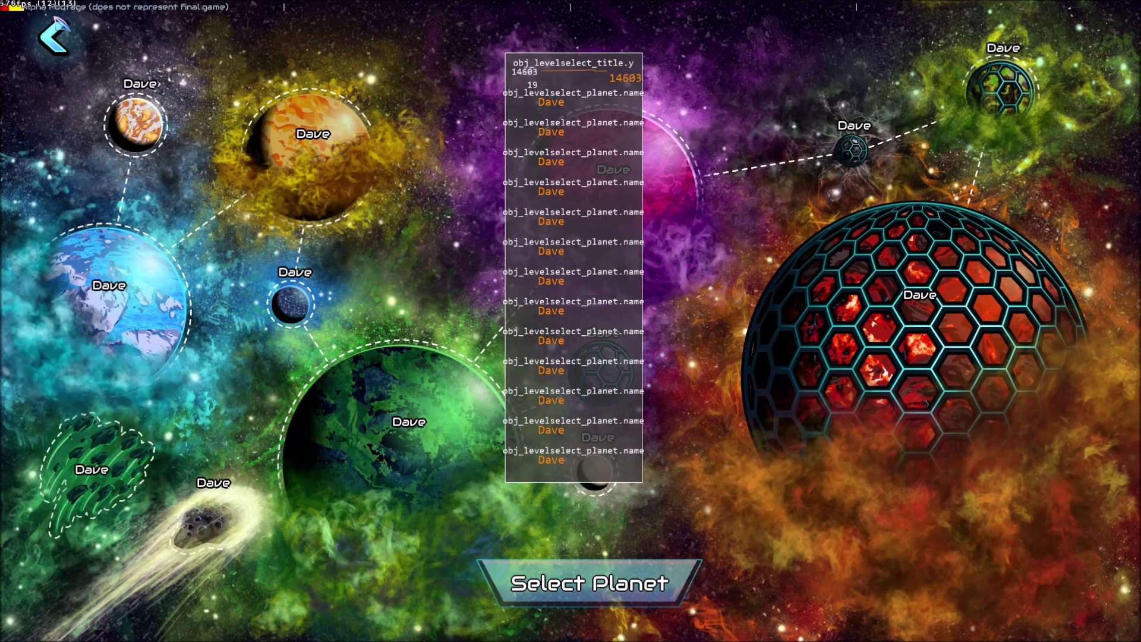
# - Enable texture debugging with 'game texture_debug true', after a first run without a value
pyautogui.press('`')
pyautogui.write('game ')
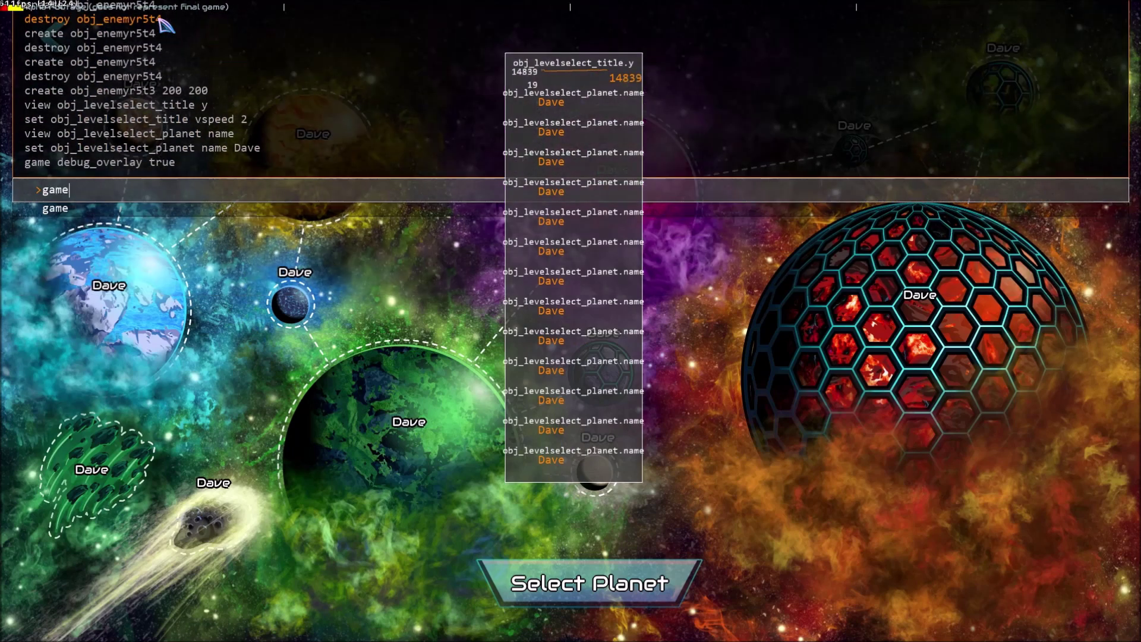
pyautogui.write('te')
pyautogui.press('Tab')
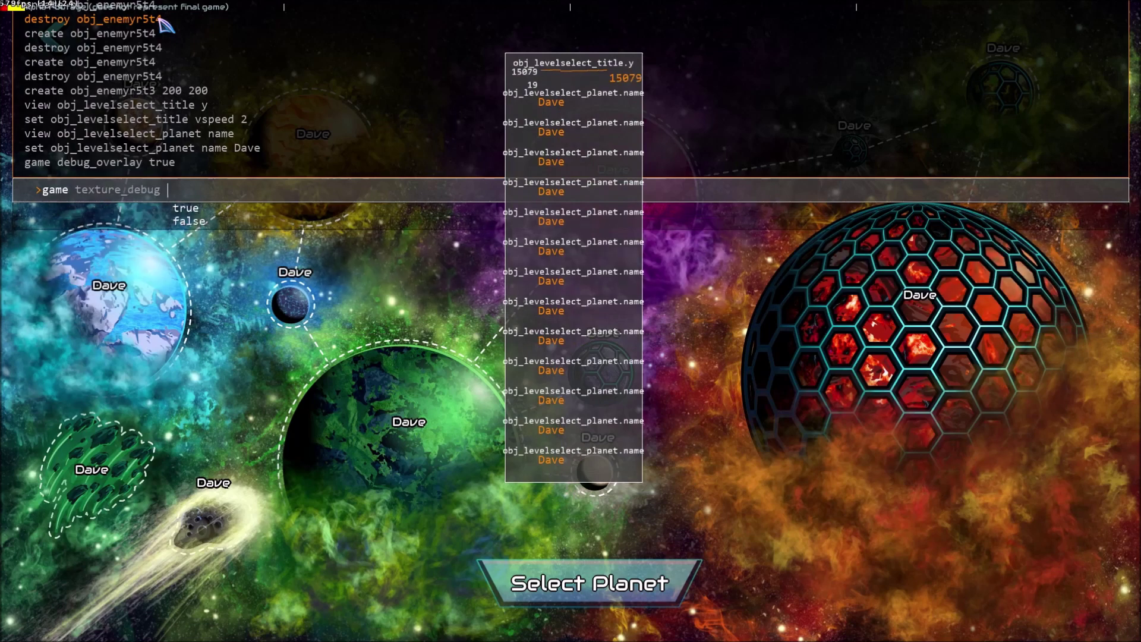
pyautogui.press('Return')
pyautogui.press('Up')
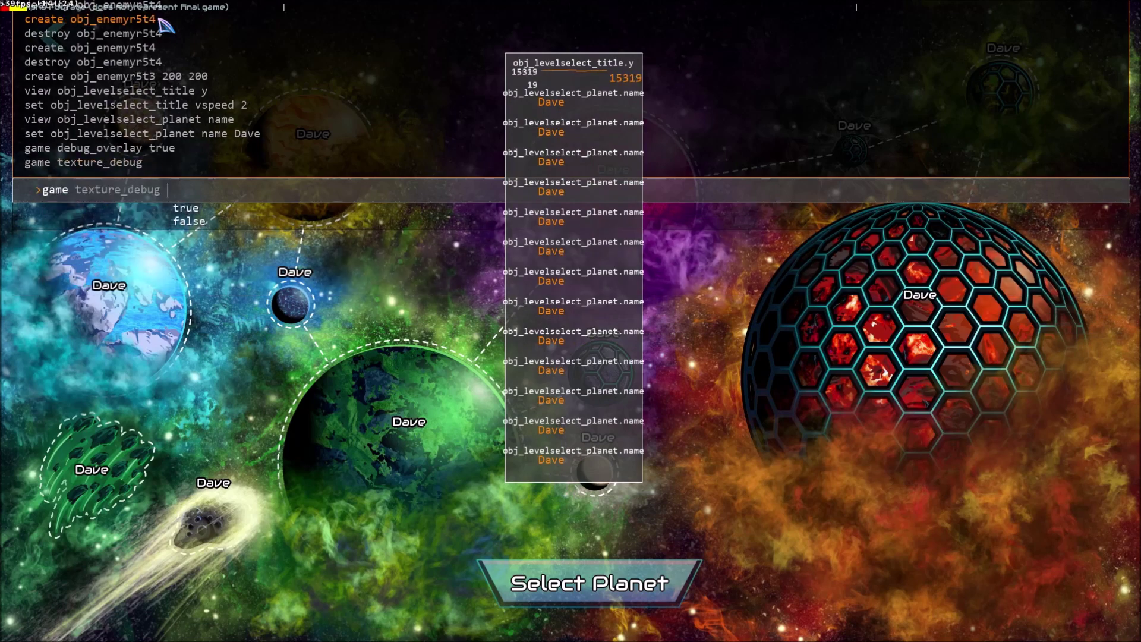
pyautogui.write('tr')
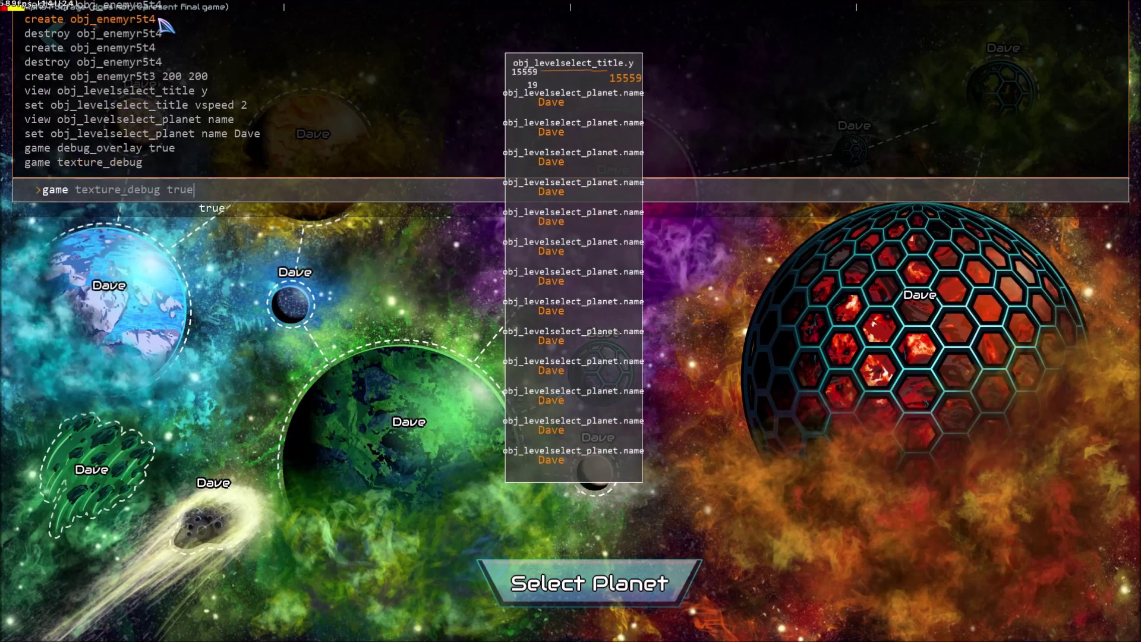
pyautogui.write('ue')
pyautogui.press('Return')
pyautogui.press('`')
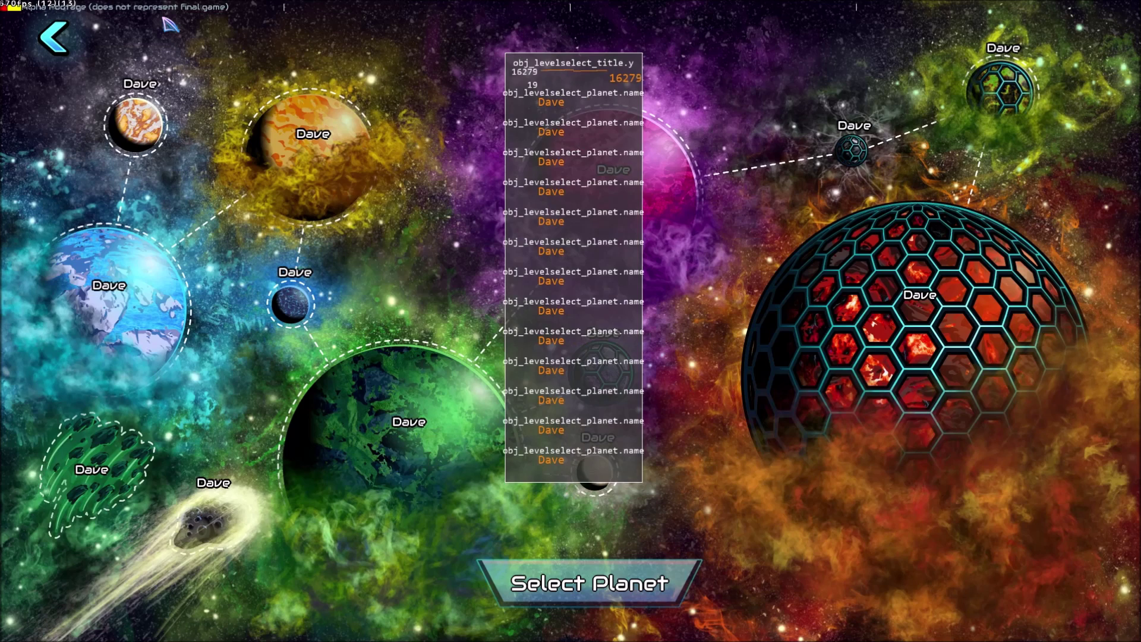
# - Jump to the Game Over room with 'game room_goto room_winlose', then begin typing 'game ful'
pyautogui.press('`')
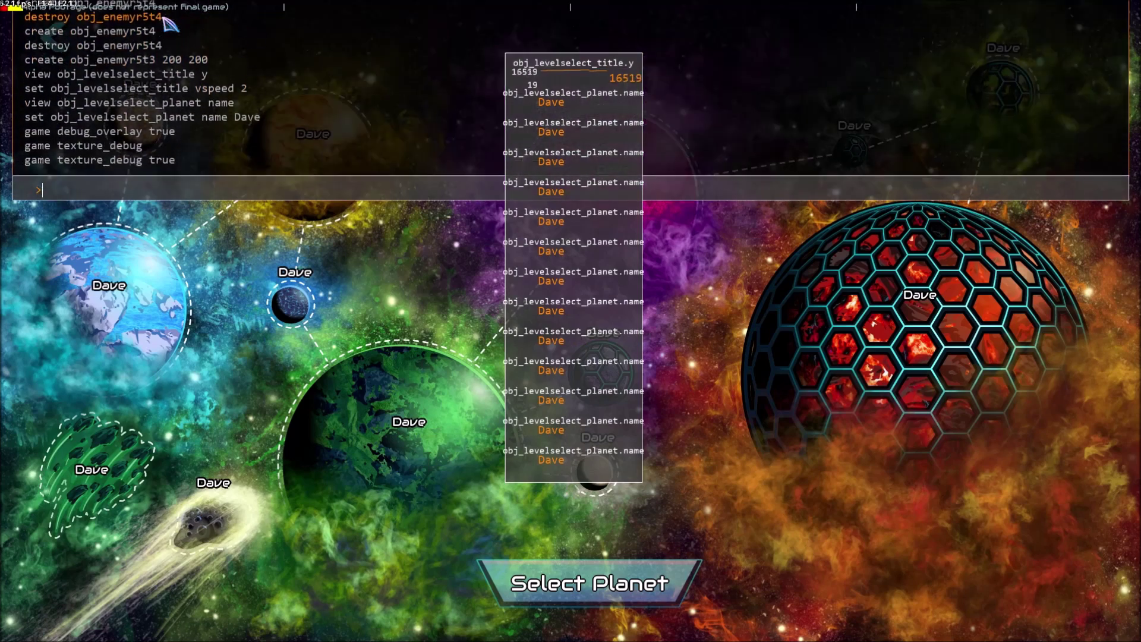
pyautogui.write('game room')
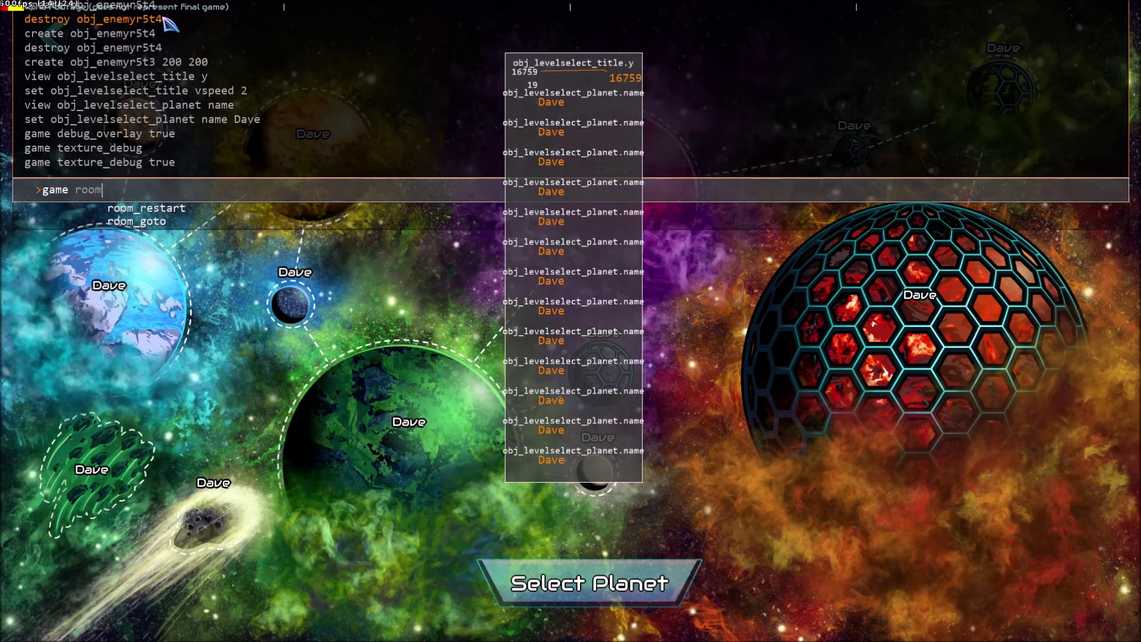
pyautogui.write('_goto ')
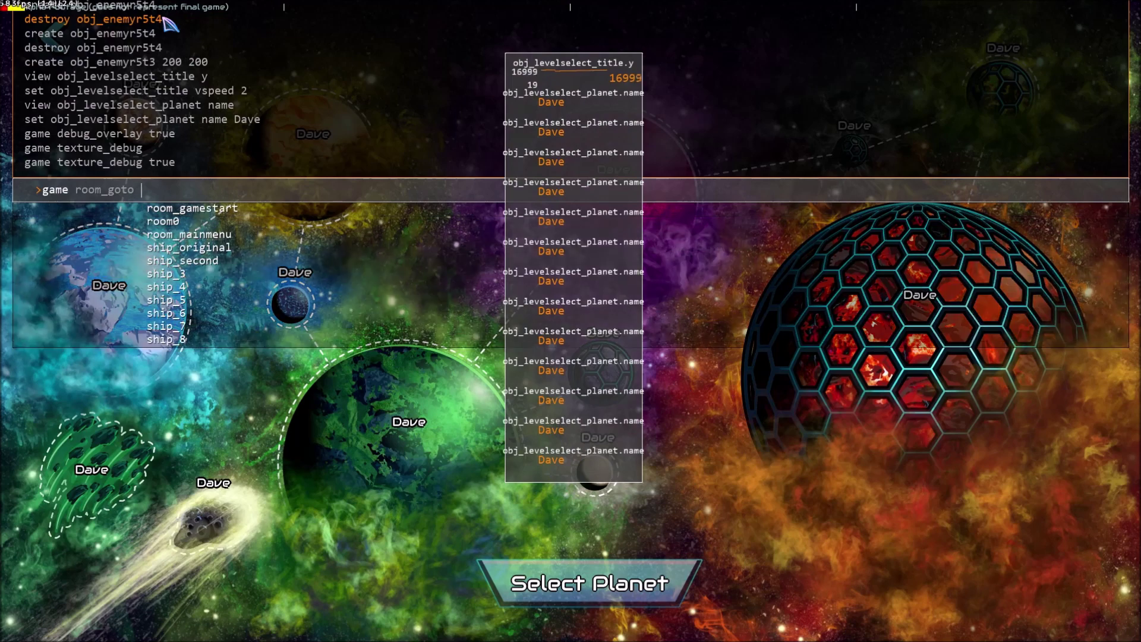
pyautogui.write('room_winlose')
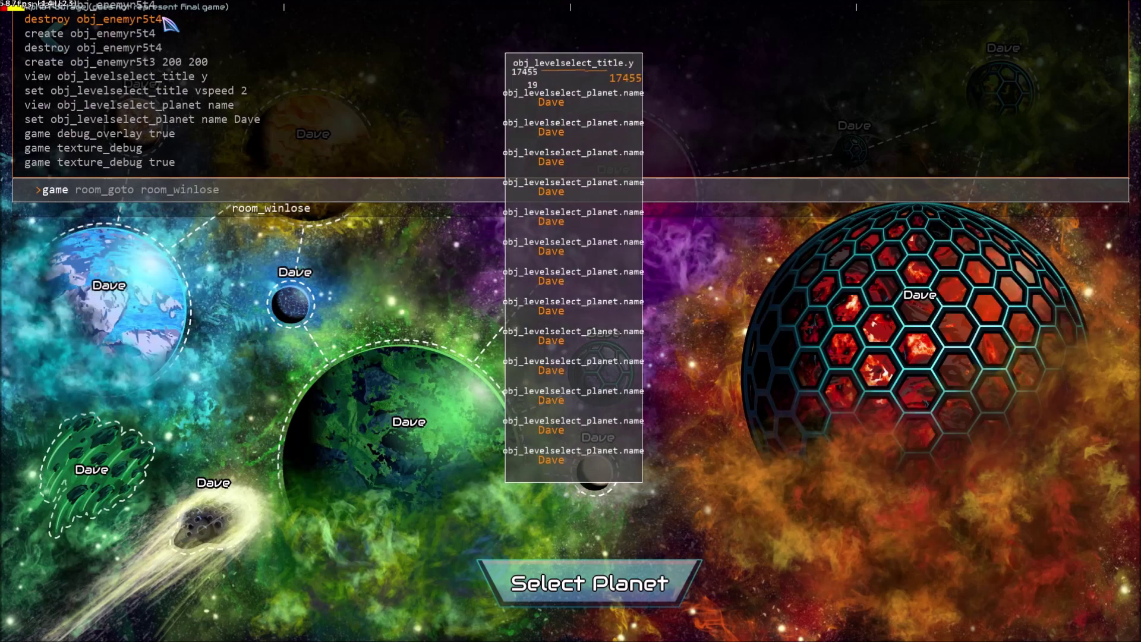
pyautogui.press('Return')
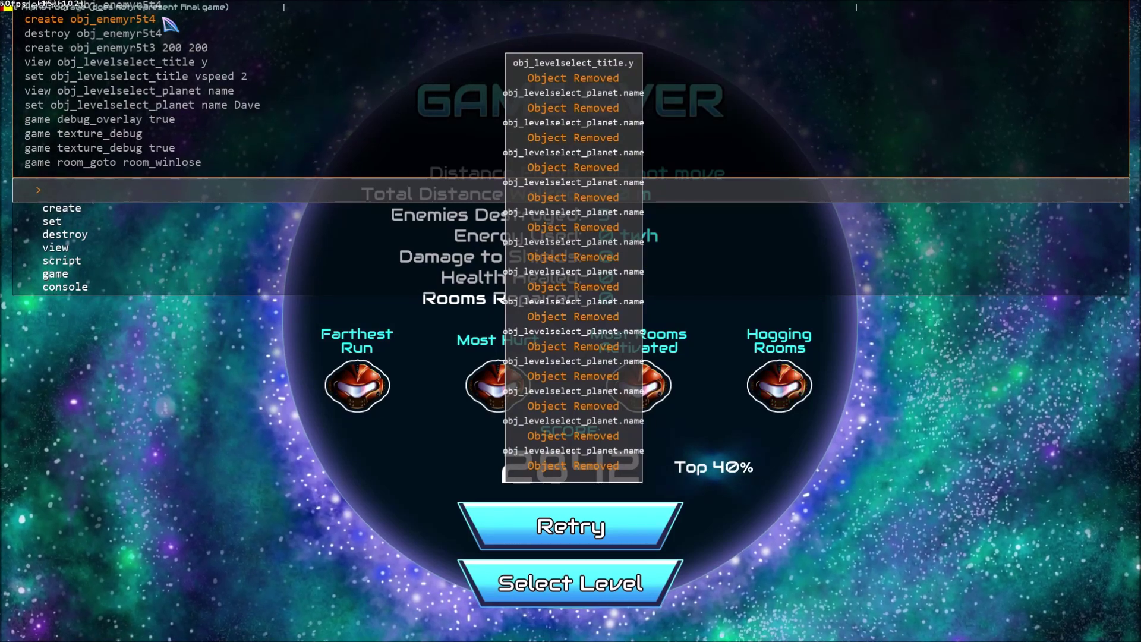
pyautogui.press('Escape')
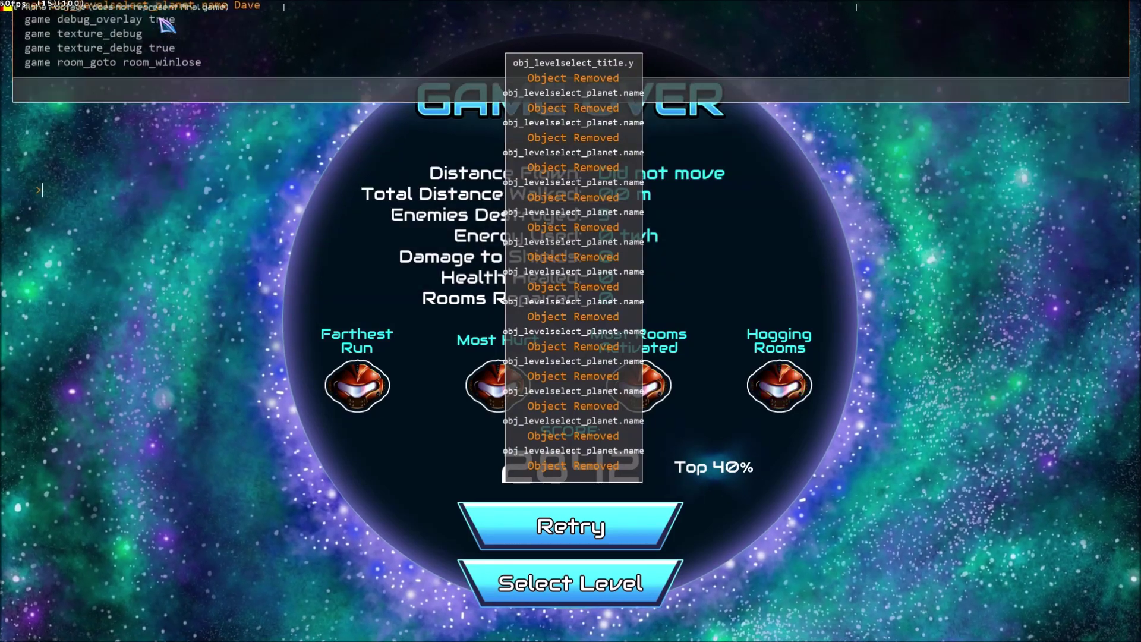
pyautogui.press('`')
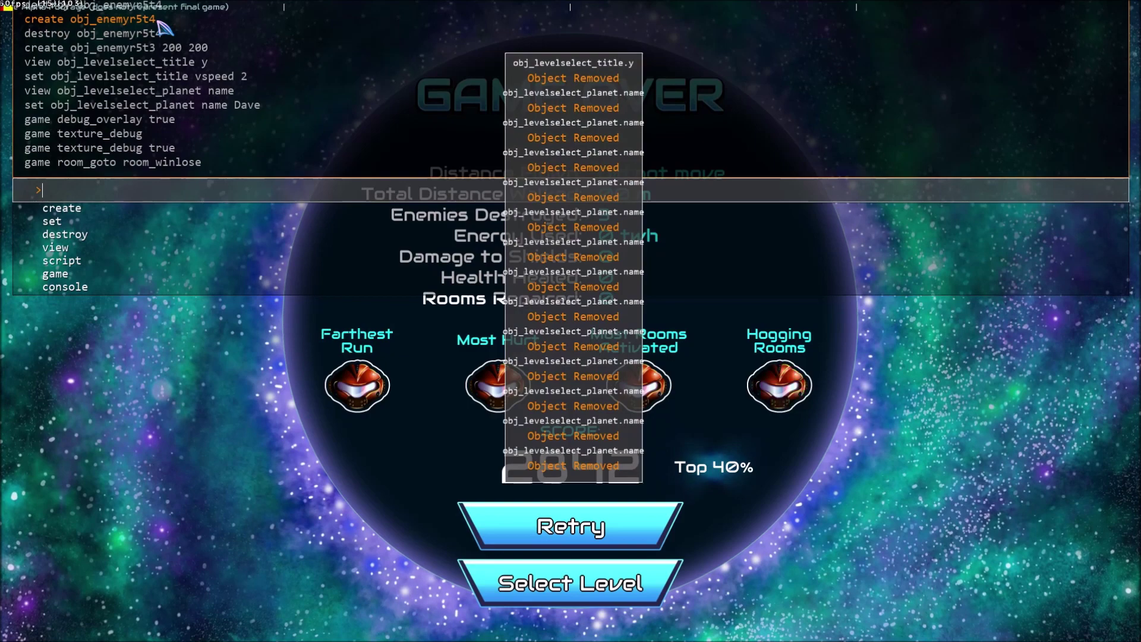
pyautogui.write('game ')
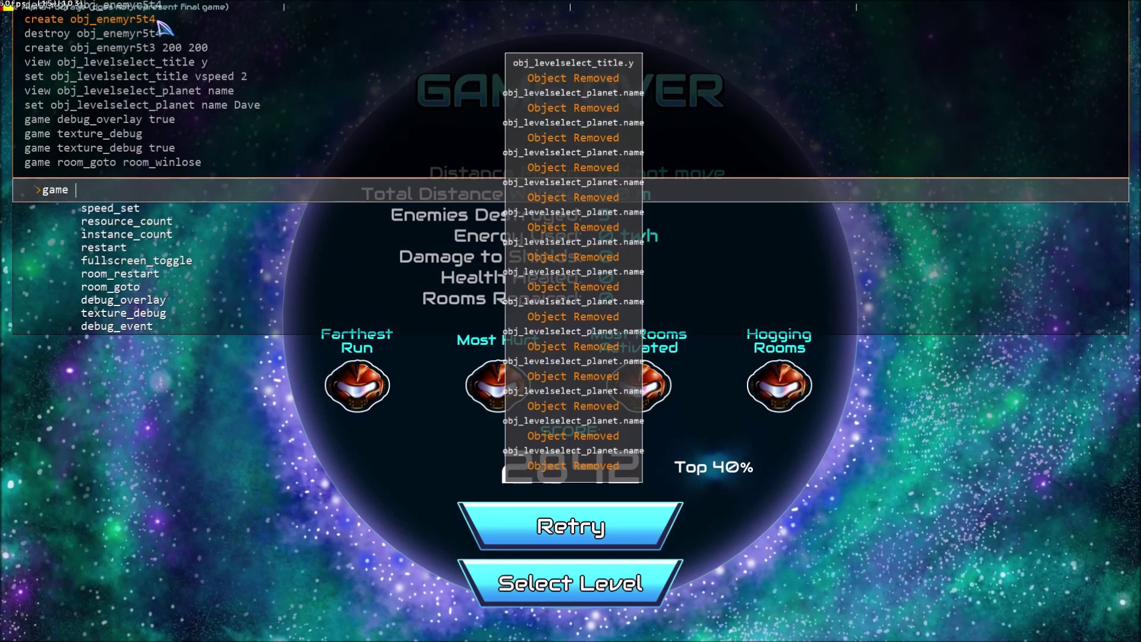
pyautogui.write('ful')
# - Run 'game fullscreen_toggle' to go windowed, then 'game restart' to return to the splash screen
pyautogui.press('Tab')
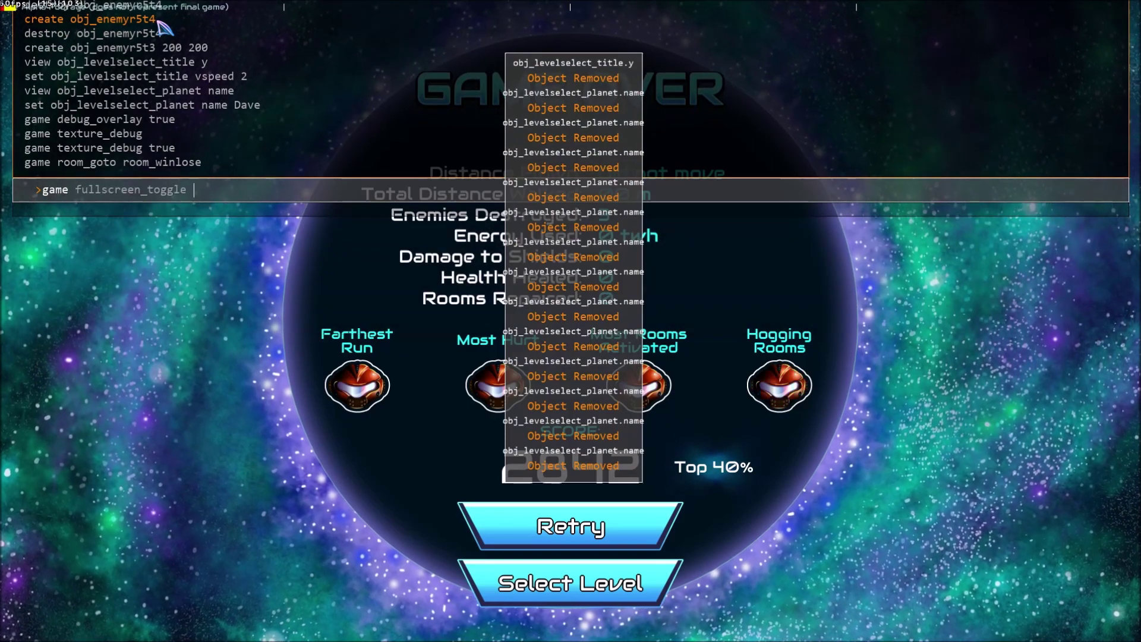
pyautogui.press('Return')
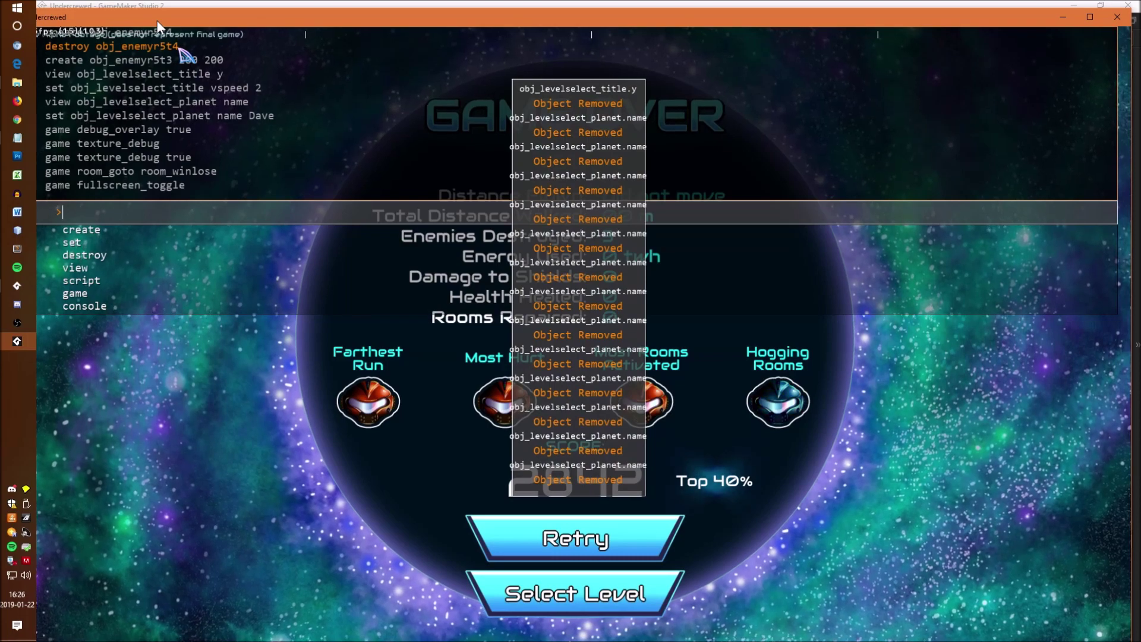
pyautogui.write('game re')
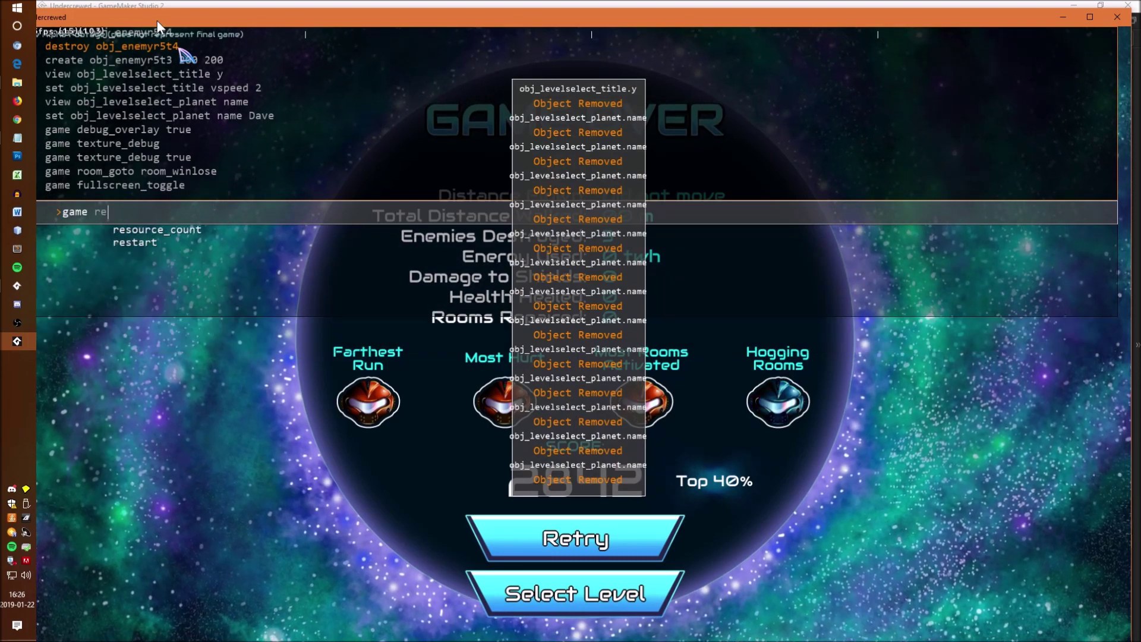
pyautogui.write('start')
pyautogui.press('Return')
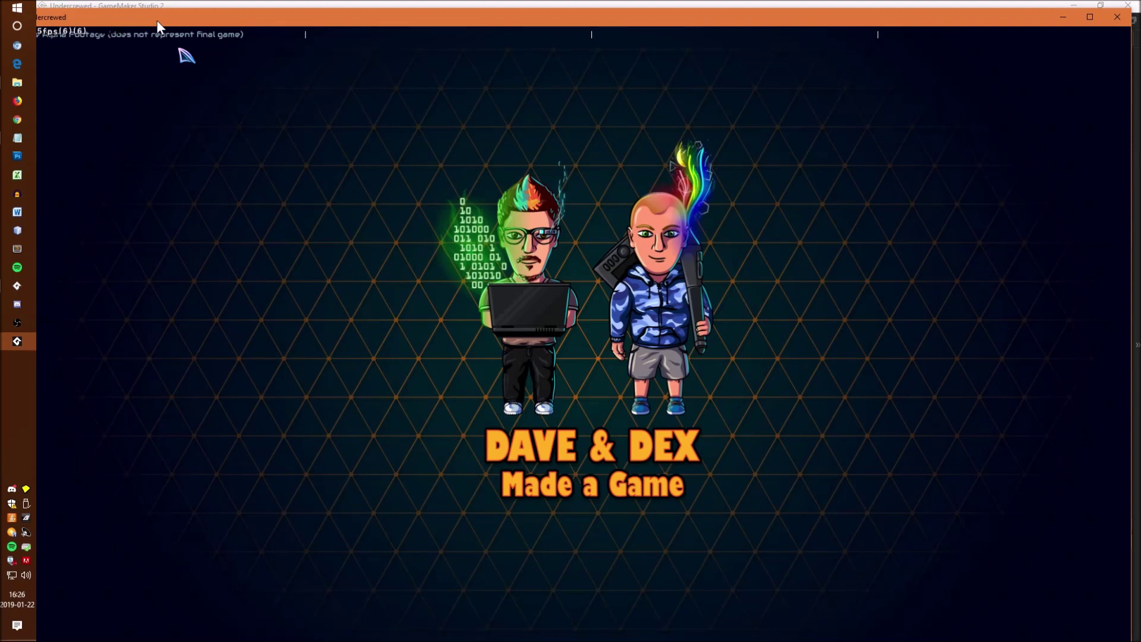
# - Set the game speed to 30 with 'game speed_set 30', then change it back to 60
pyautogui.press('`')
pyautogui.write('game se')
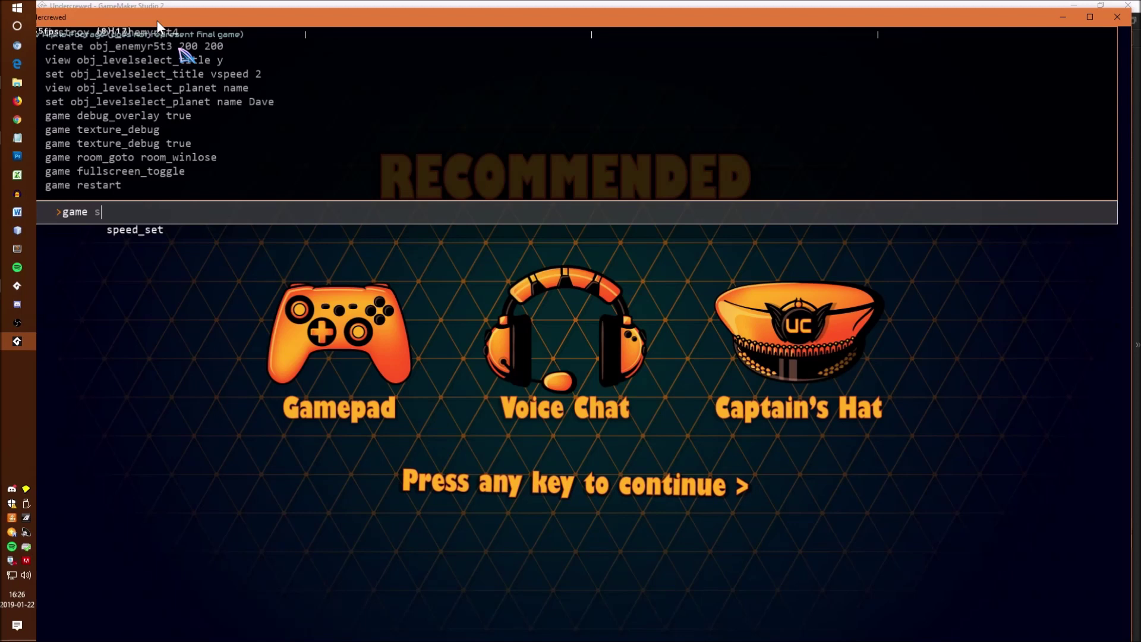
pyautogui.press('Tab')
pyautogui.write('30')
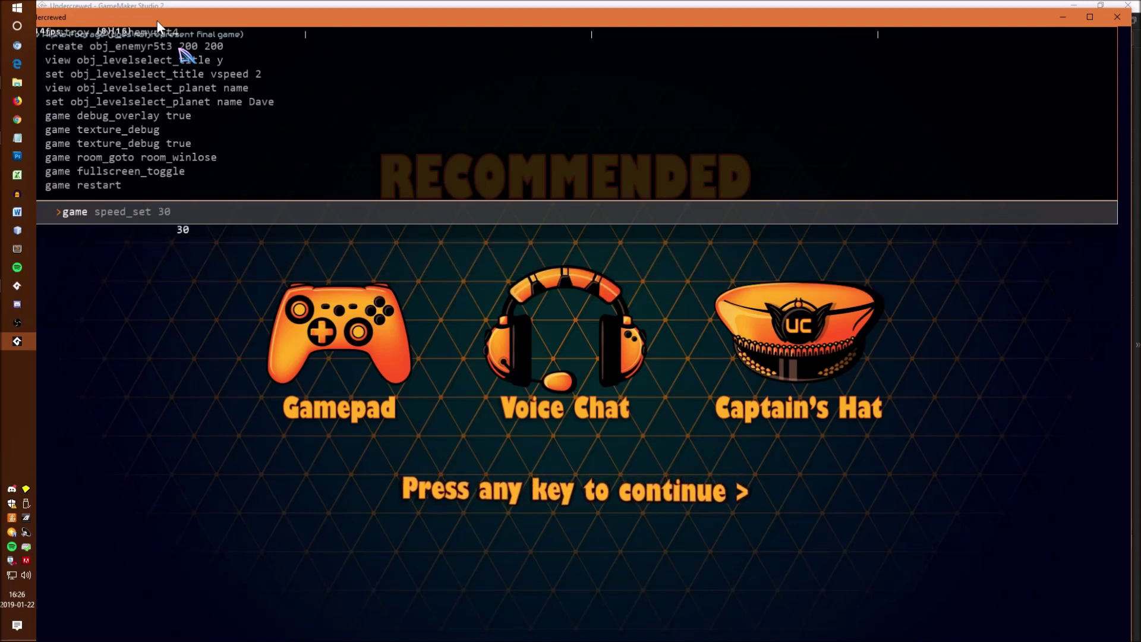
pyautogui.press('Return')
pyautogui.press('Up')
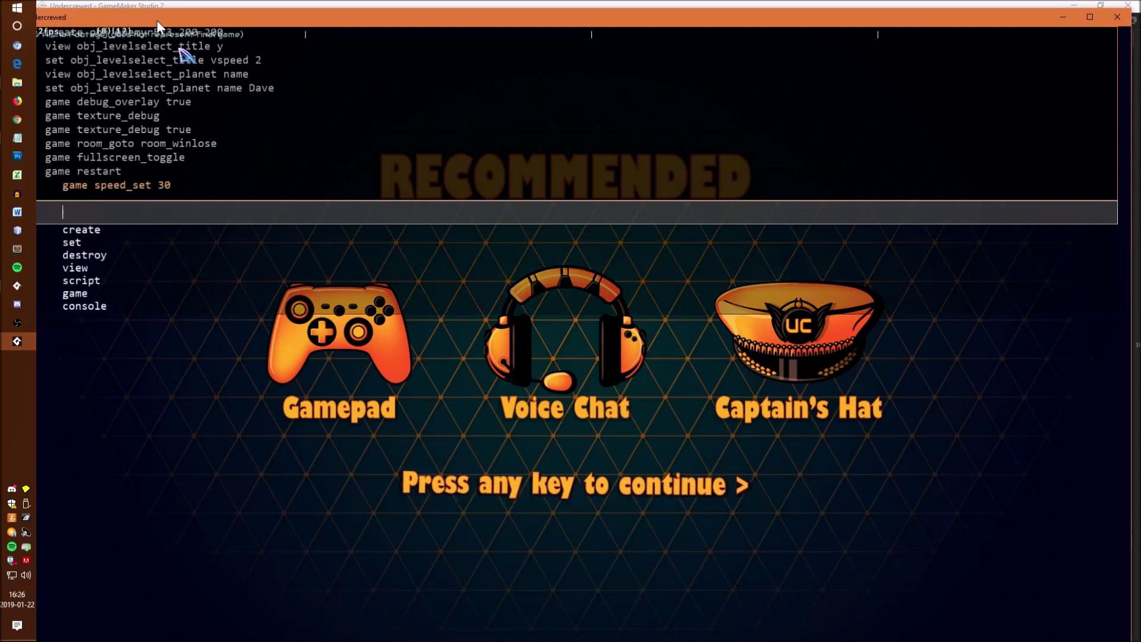
pyautogui.press('BackSpace')
pyautogui.press('BackSpace')
pyautogui.write('60')
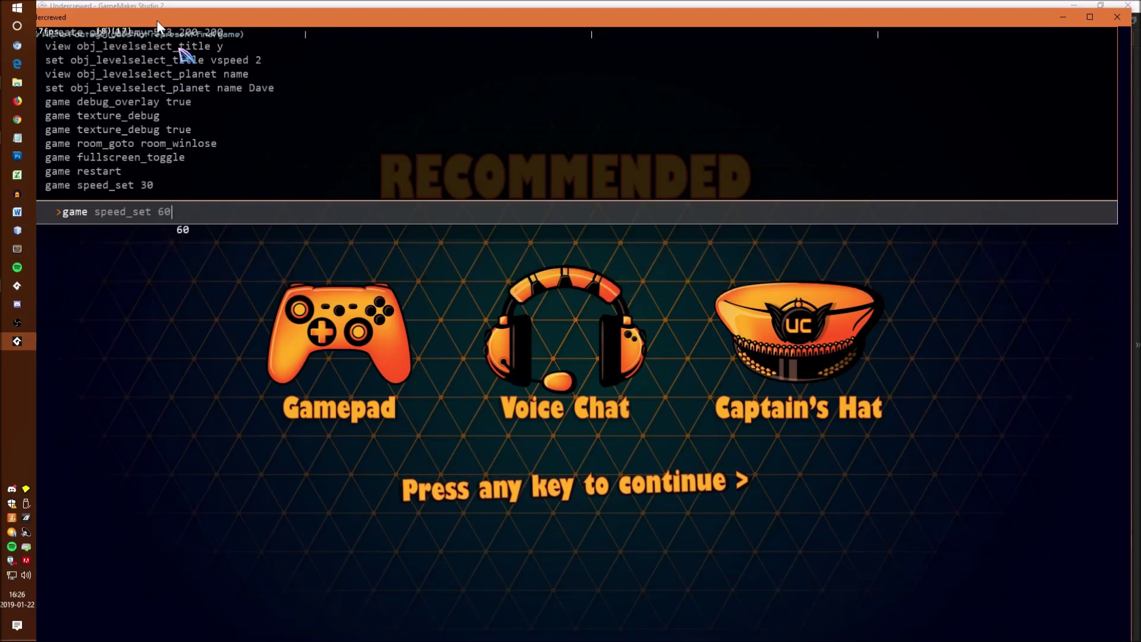
pyautogui.press('Return')
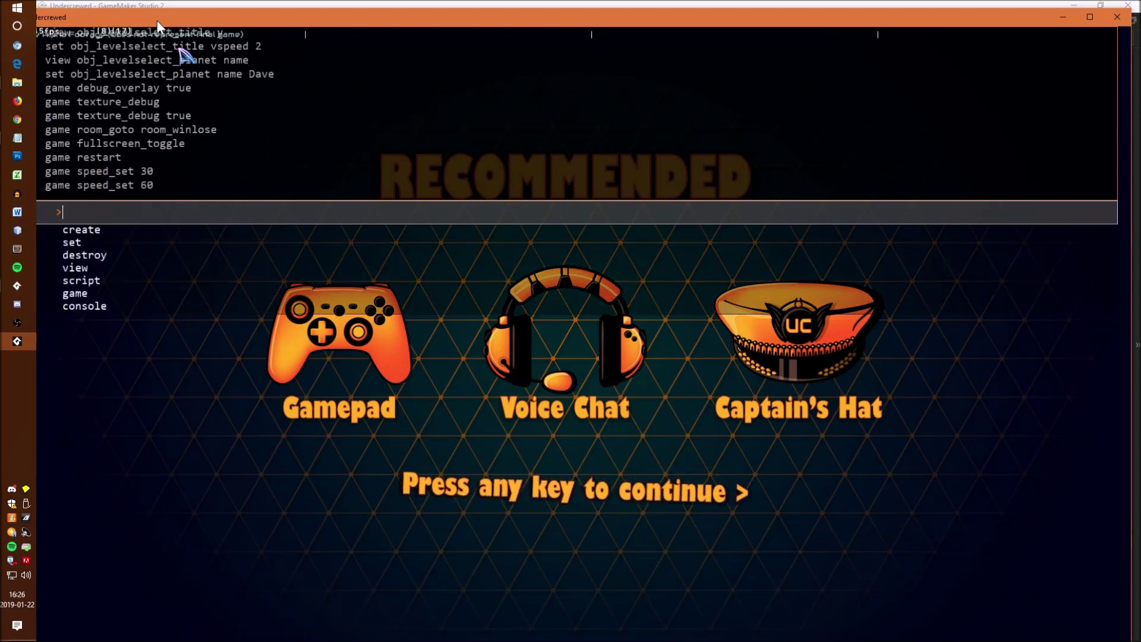
# - Run 'game instance_count' to list how many instances of each object exist
pyautogui.write('game ')
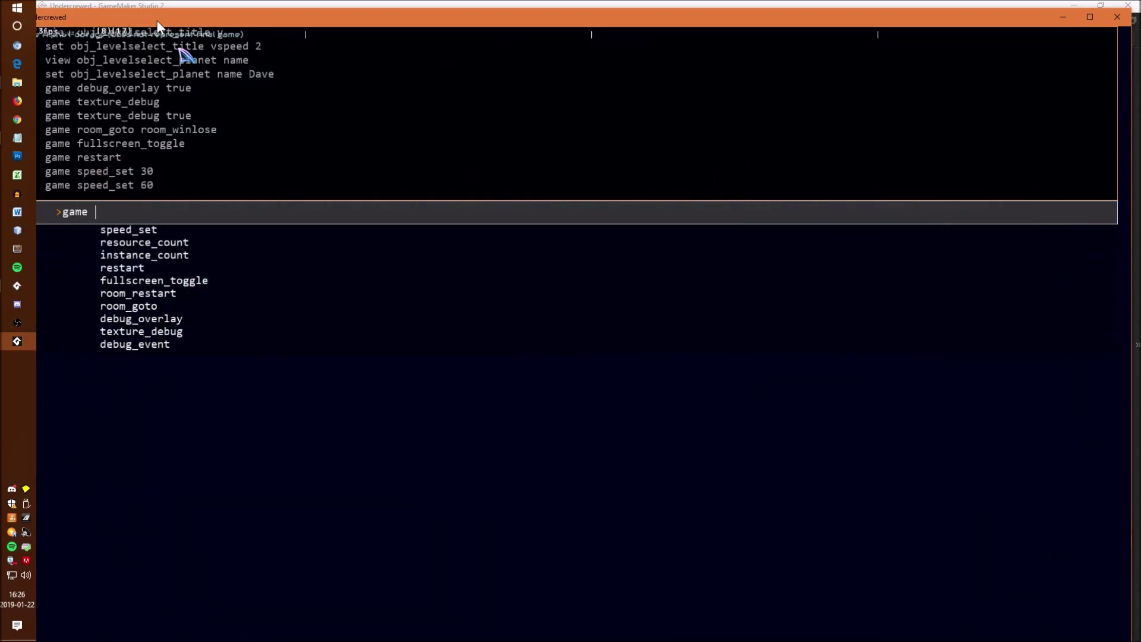
pyautogui.write('ins')
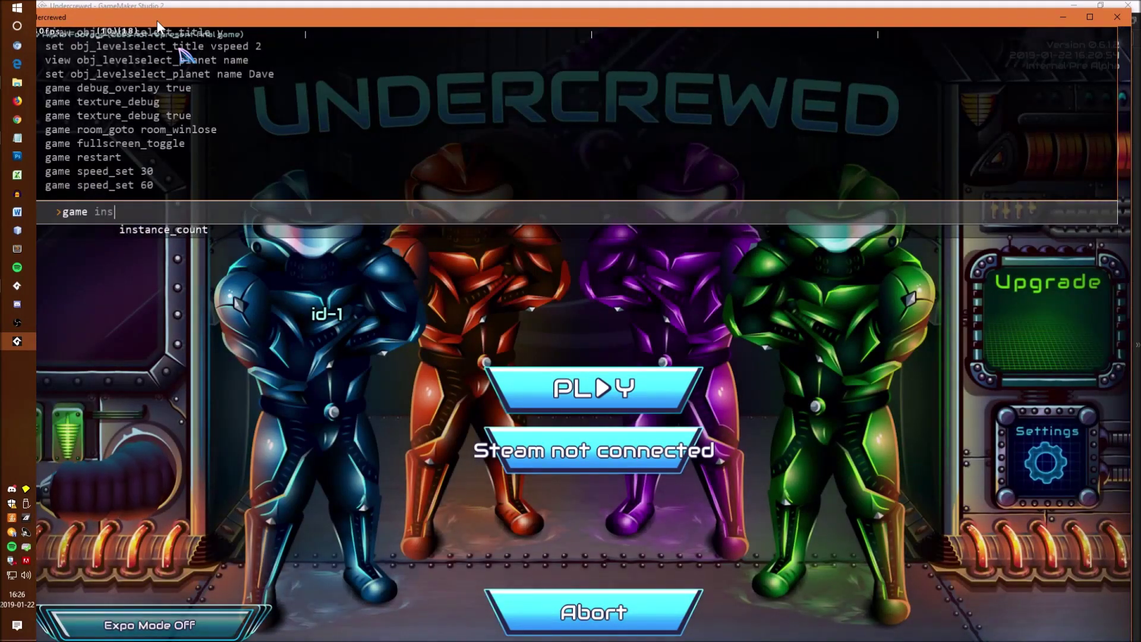
pyautogui.press('Tab')
pyautogui.press('Return')
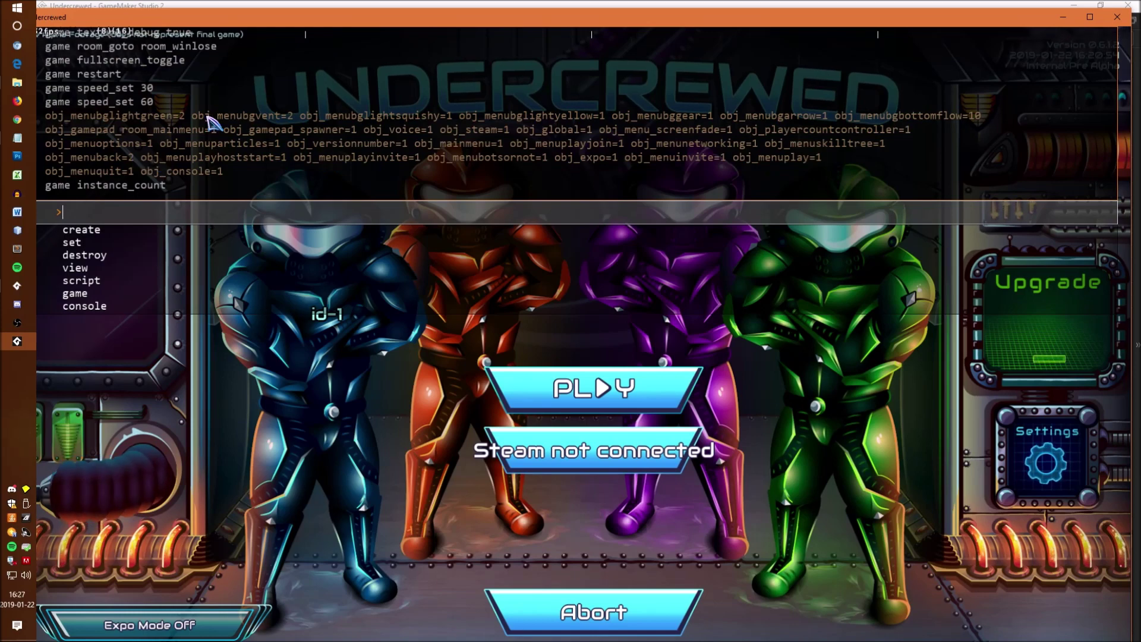
# - Run 'game resource_count' to print resource totals, then send 'game debug_event Hello!'
pyautogui.write('game re')
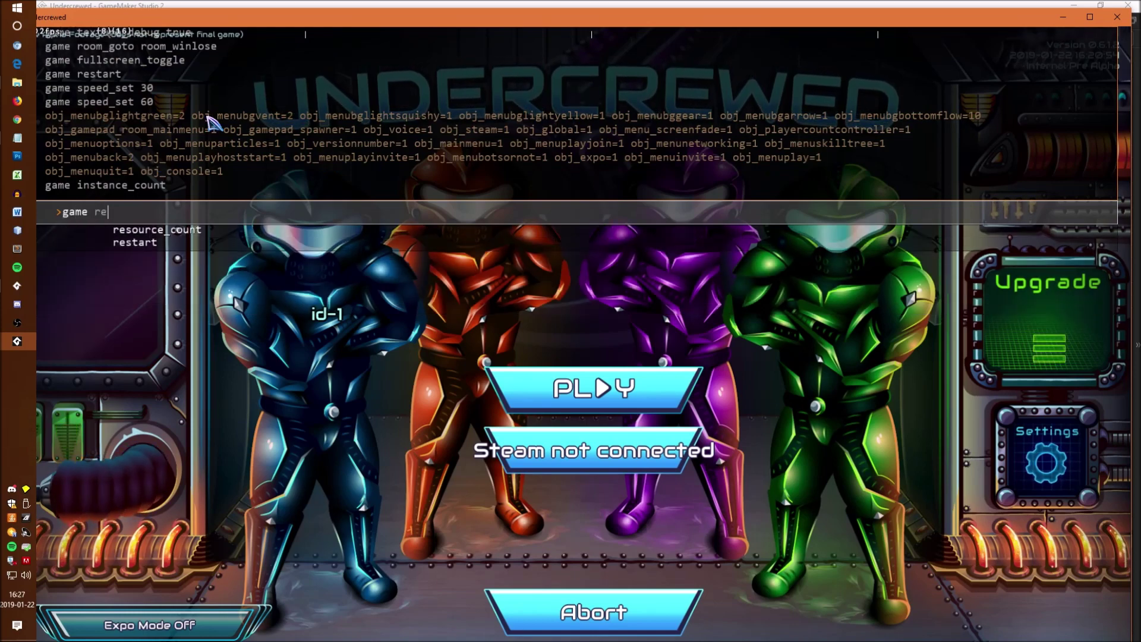
pyautogui.press('Tab')
pyautogui.press('Return')
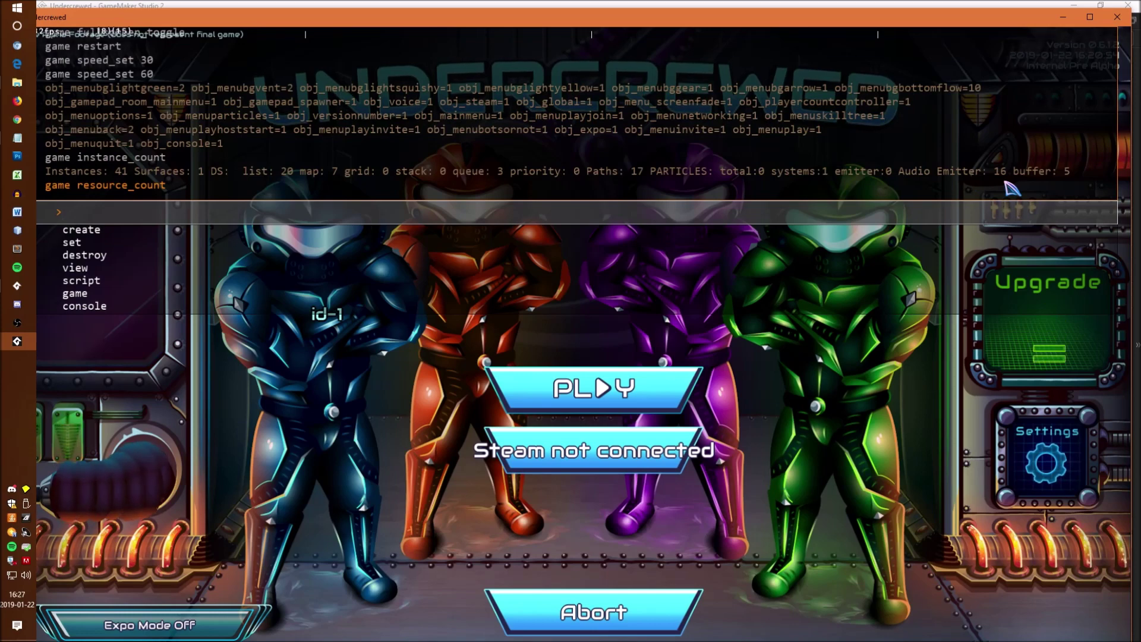
pyautogui.write('game d')
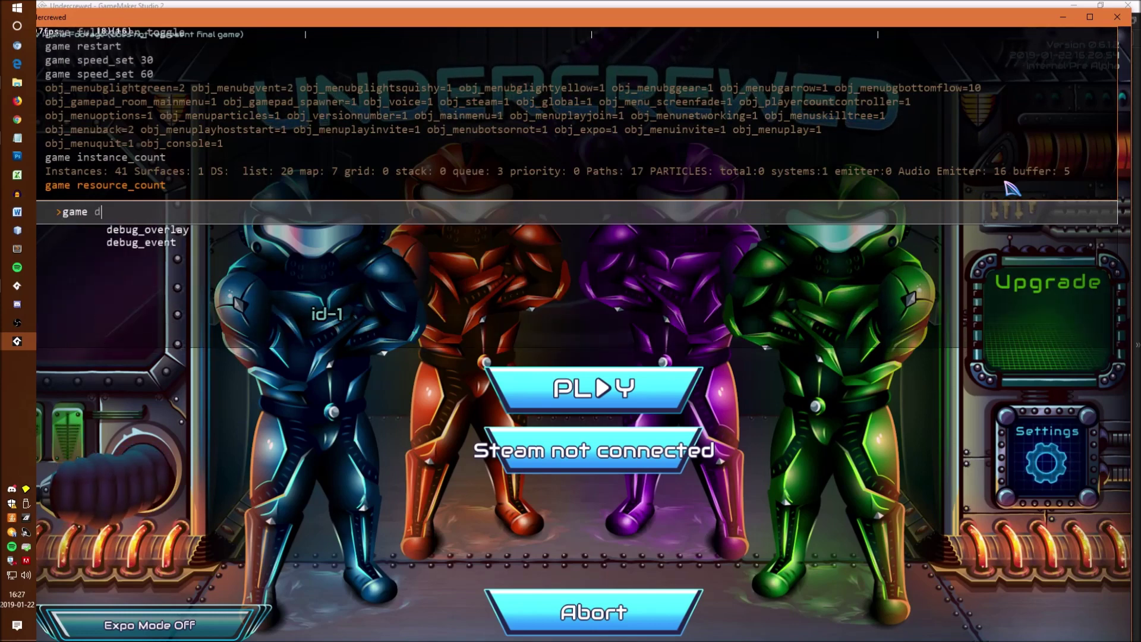
pyautogui.write('ebug_event Hello!')
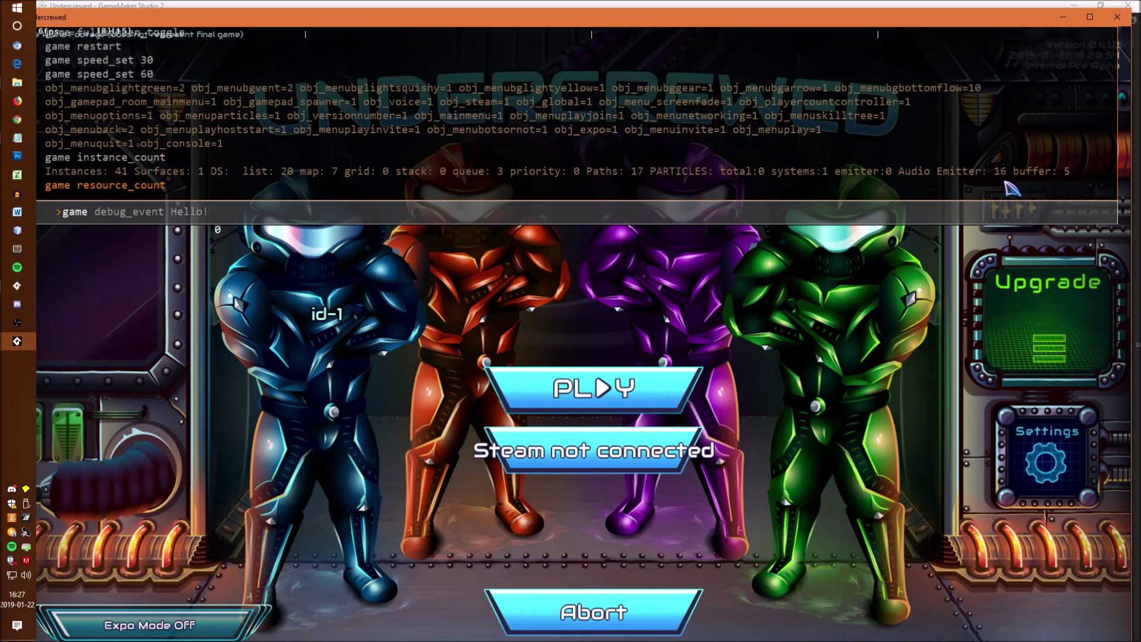
pyautogui.press('Return')
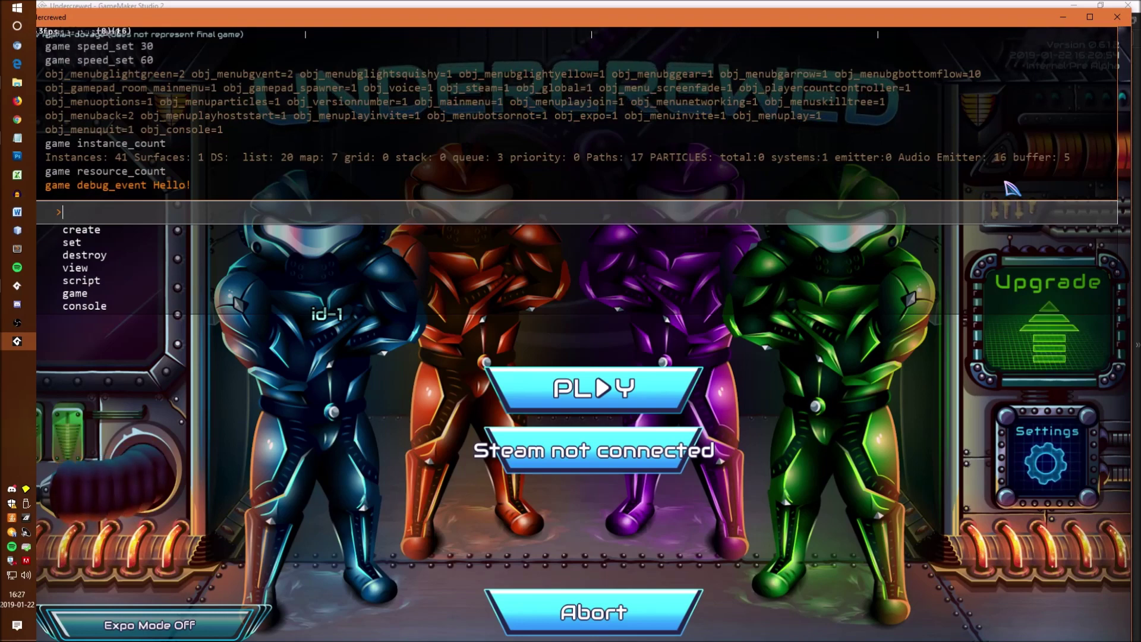
# - Clear the console log with 'console clear_screen', then run 'console check_for_updates'
pyautogui.write('console ')
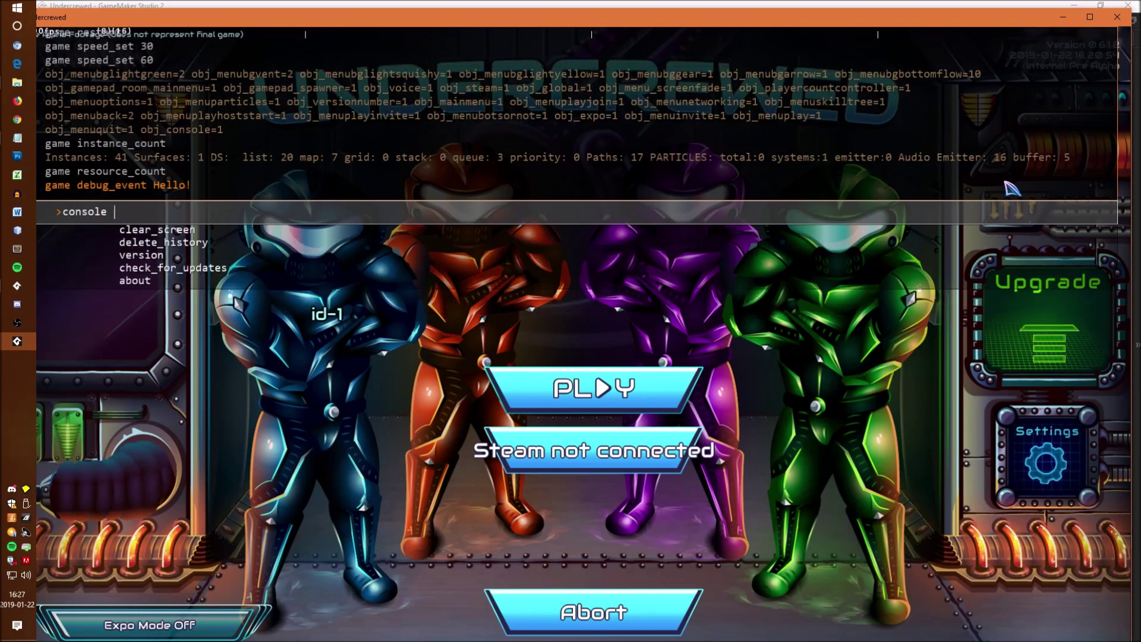
pyautogui.write('clear_screen')
pyautogui.press('Return')
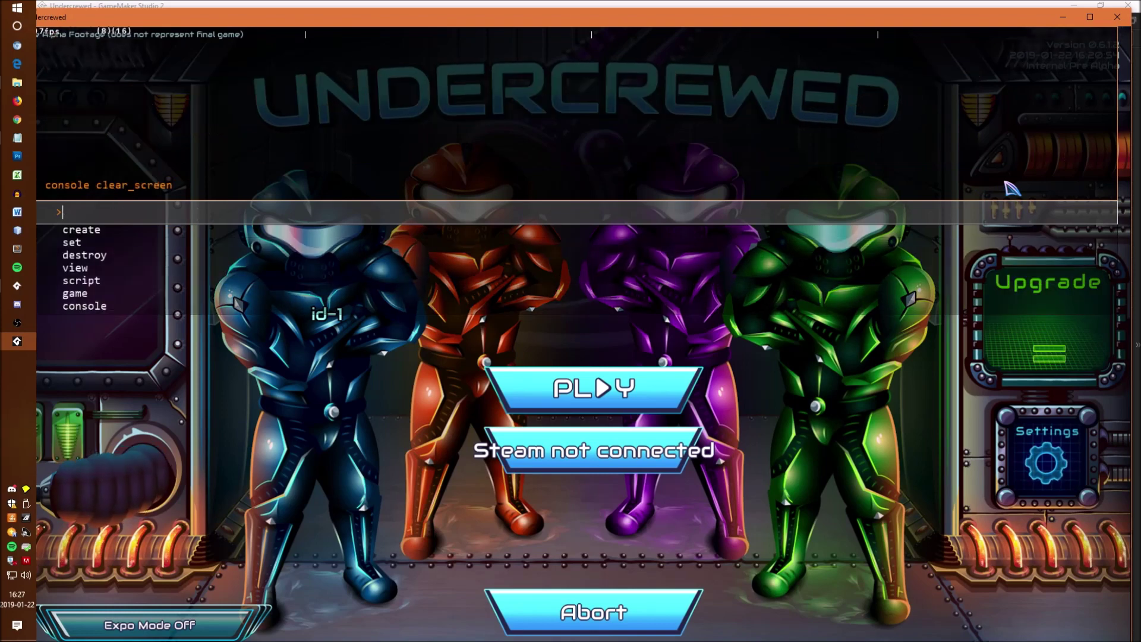
pyautogui.write('con')
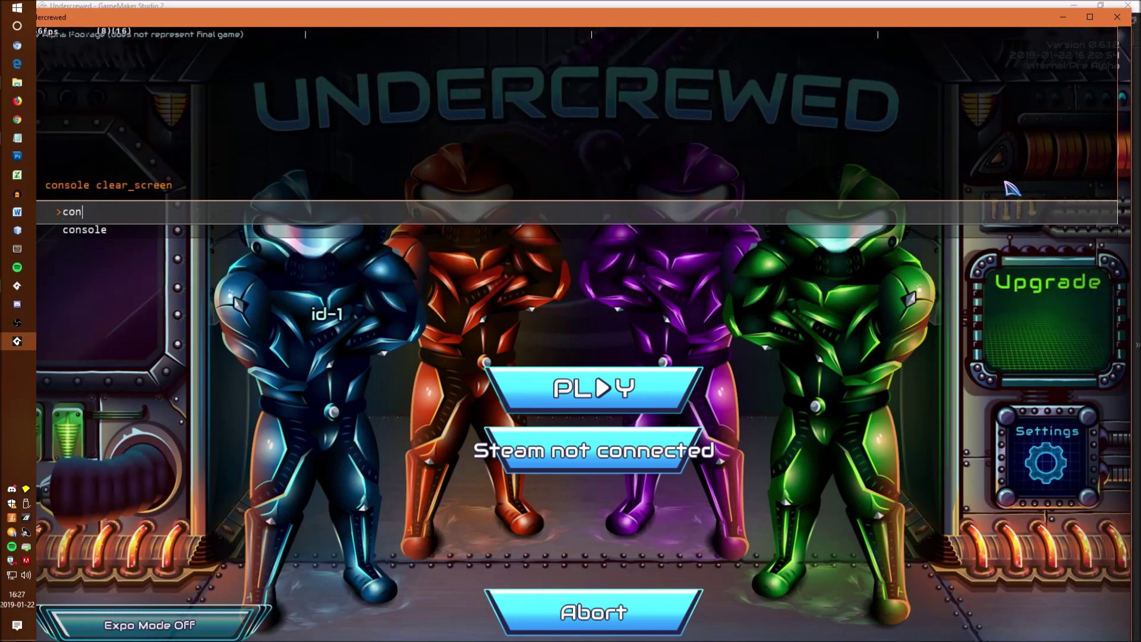
pyautogui.press('Tab')
pyautogui.press('Down')
pyautogui.press('Down')
pyautogui.press('Down')
pyautogui.press('Down')
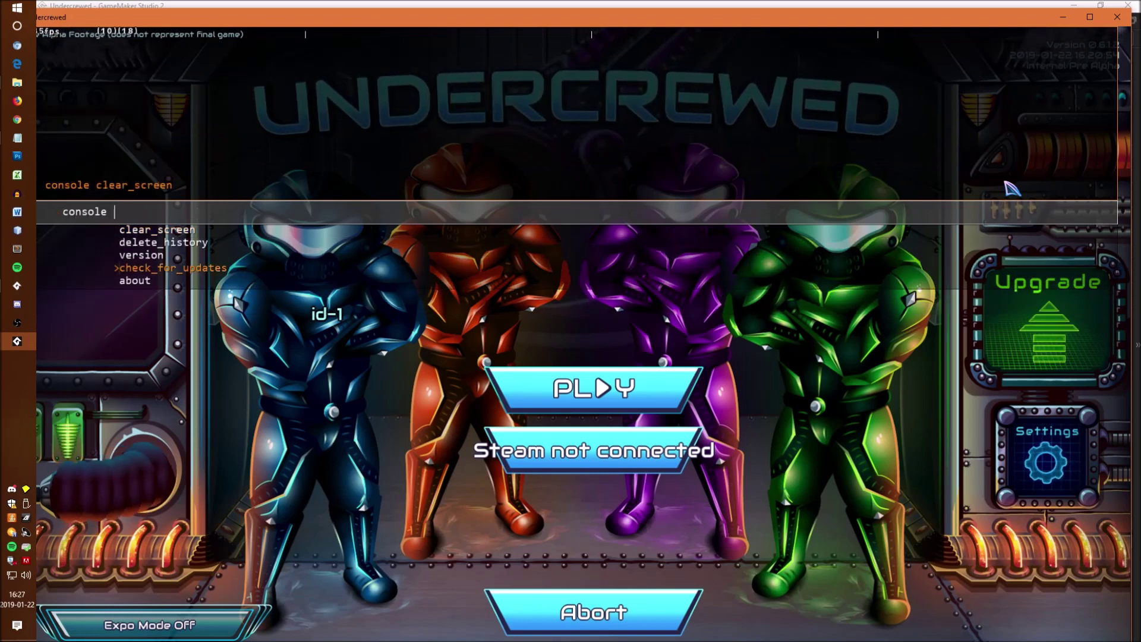
pyautogui.press('Tab')
pyautogui.press('Return')
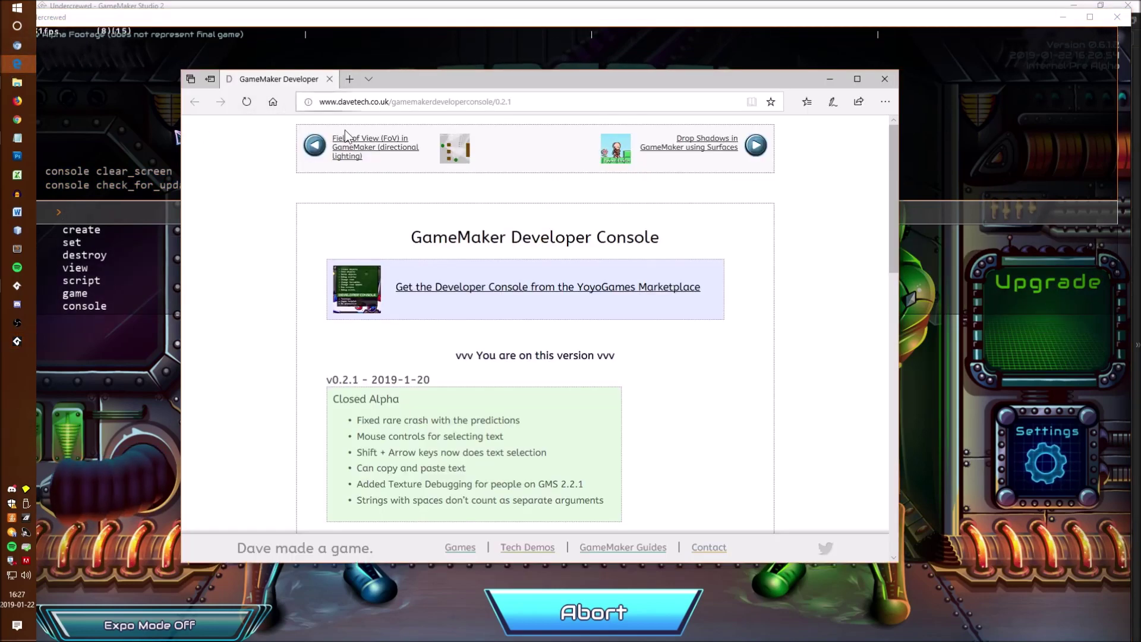
# - Read the Developer Console v0.2.1 release notes, then return to the game's main menu
pyautogui.moveTo(478, 358); pyautogui.dragTo(605, 355)
pyautogui.moveTo(376, 401); pyautogui.dragTo(379, 484)
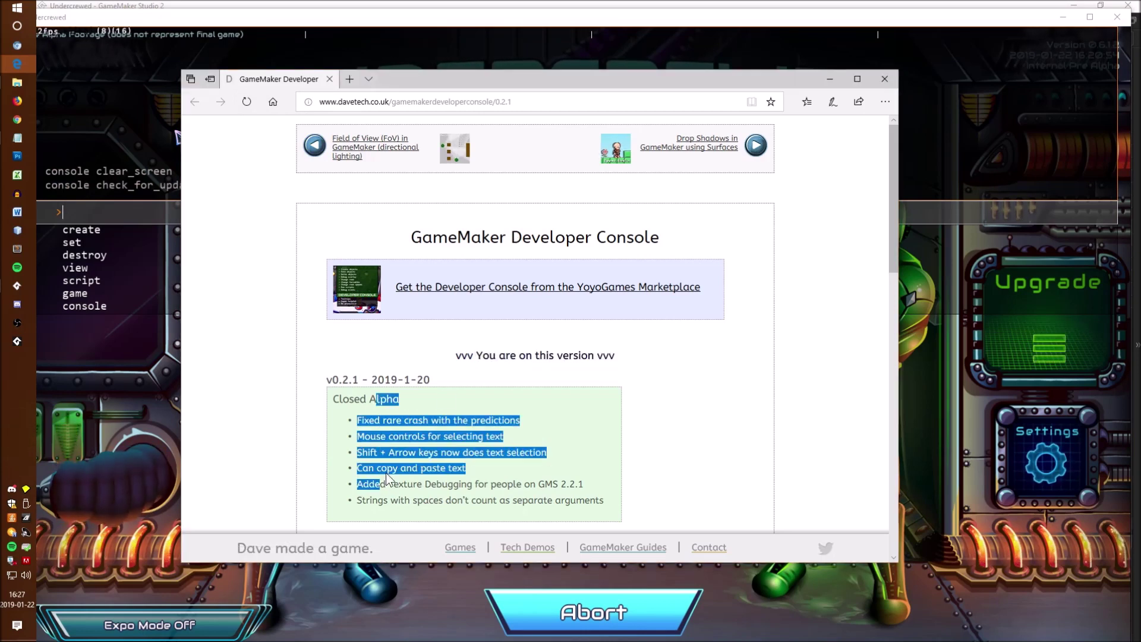
pyautogui.hotkey('alt', 'Tab')
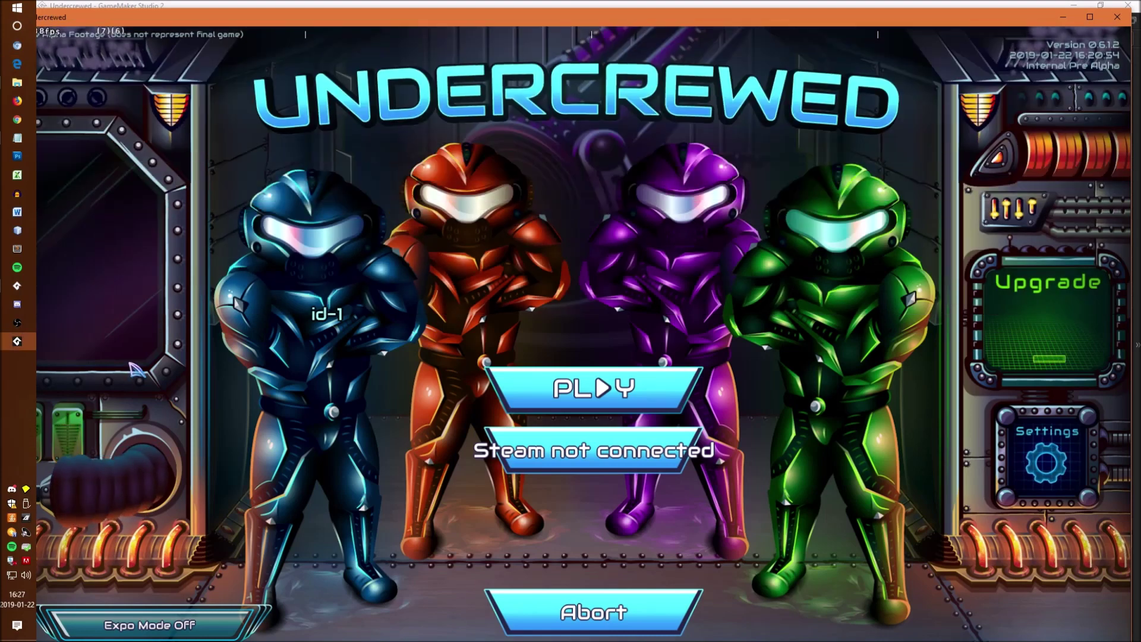
# - Start a Copernican mission, building and launching the ship
pyautogui.click(634, 375)
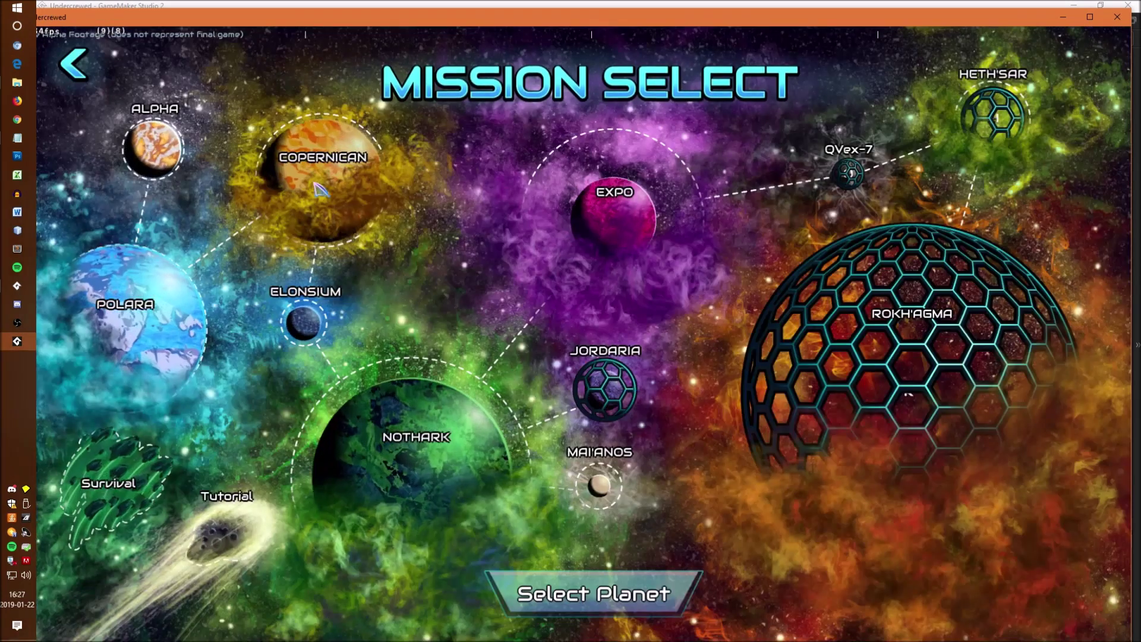
pyautogui.click(335, 175)
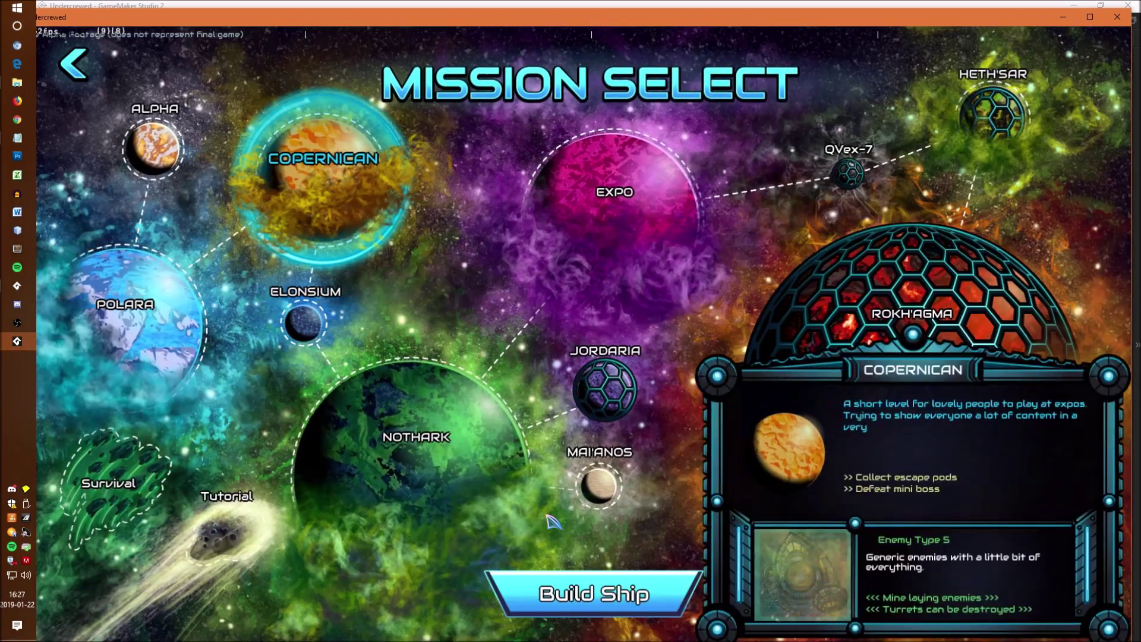
pyautogui.click(588, 591)
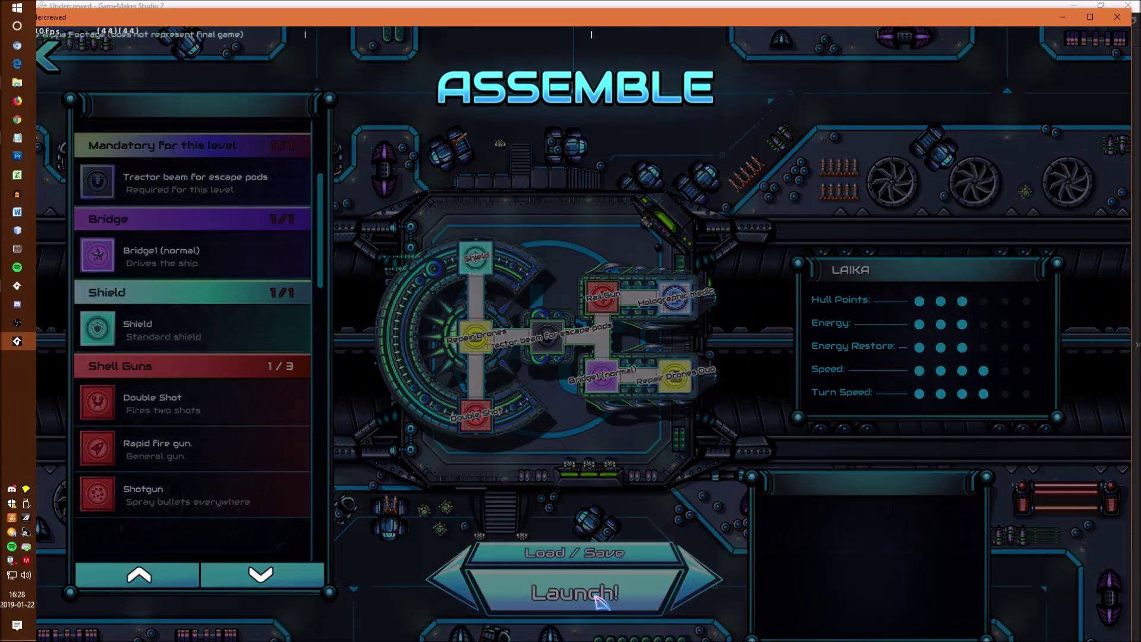
pyautogui.click(575, 593)
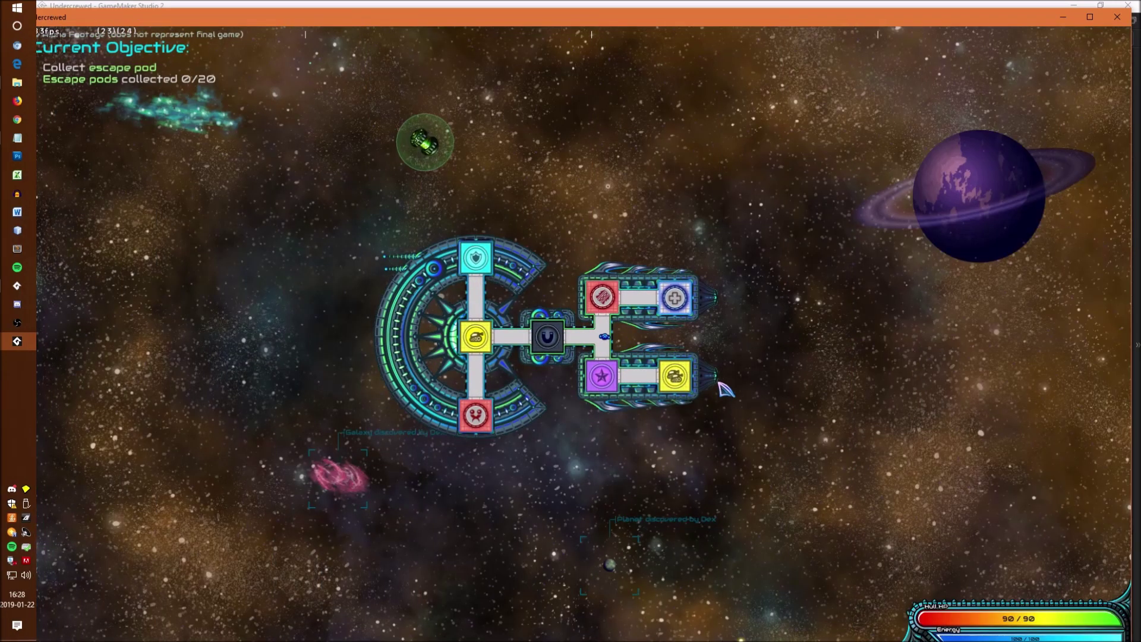
# - Run 'script destroyship' in the console to destroy the ship, reaching Game Over with score 8910
pyautogui.press('`')
pyautogui.write('sc')
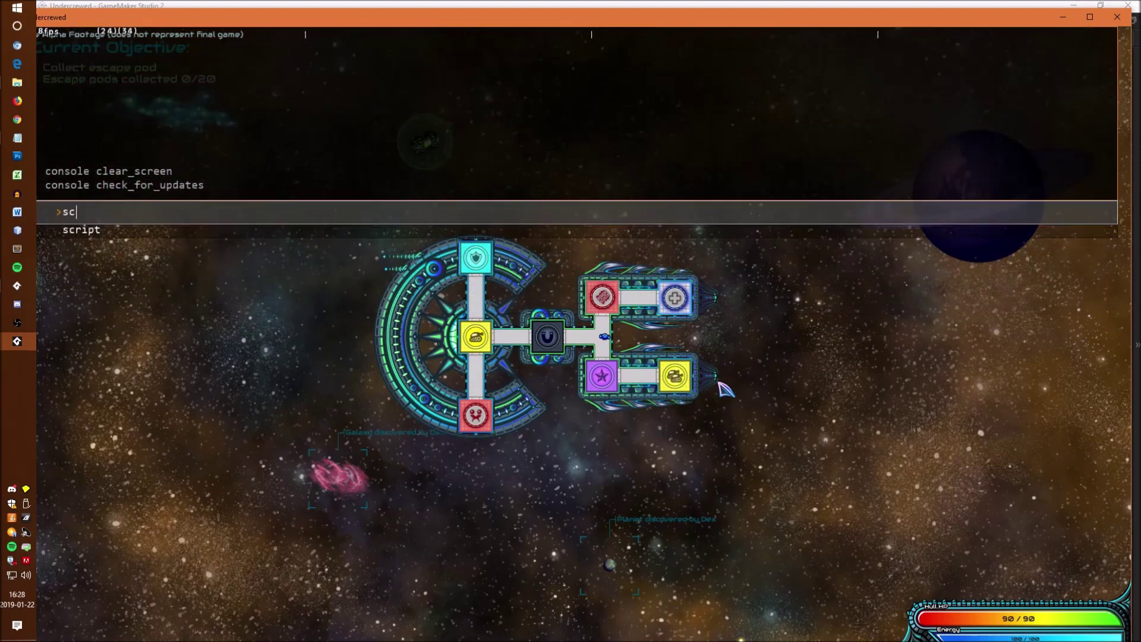
pyautogui.write('ript destroyship')
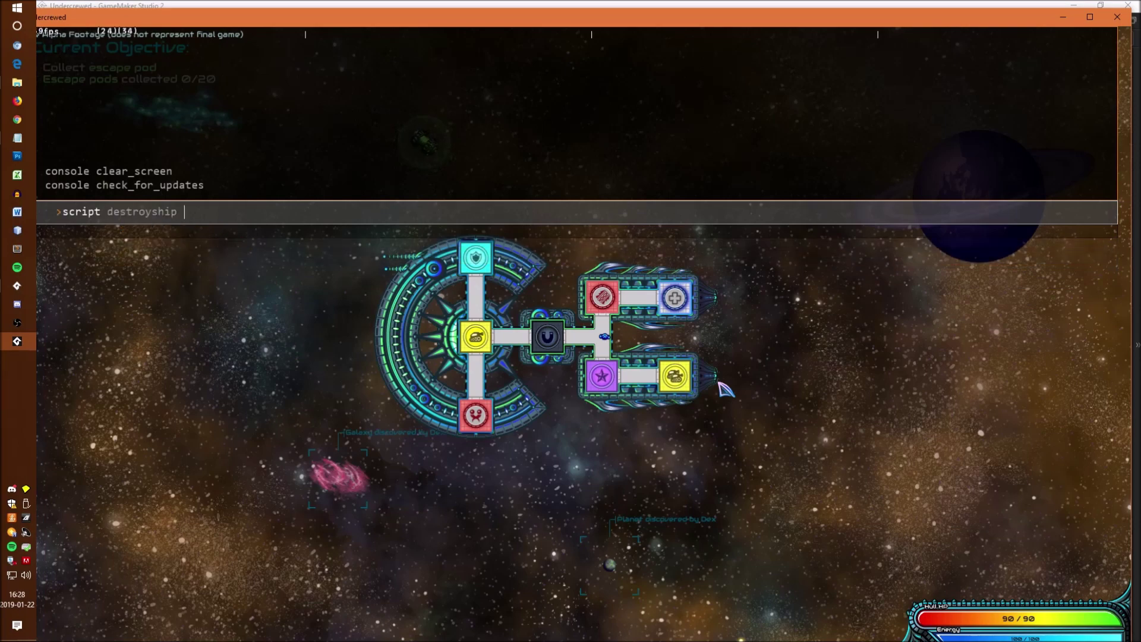
pyautogui.press('Escape')
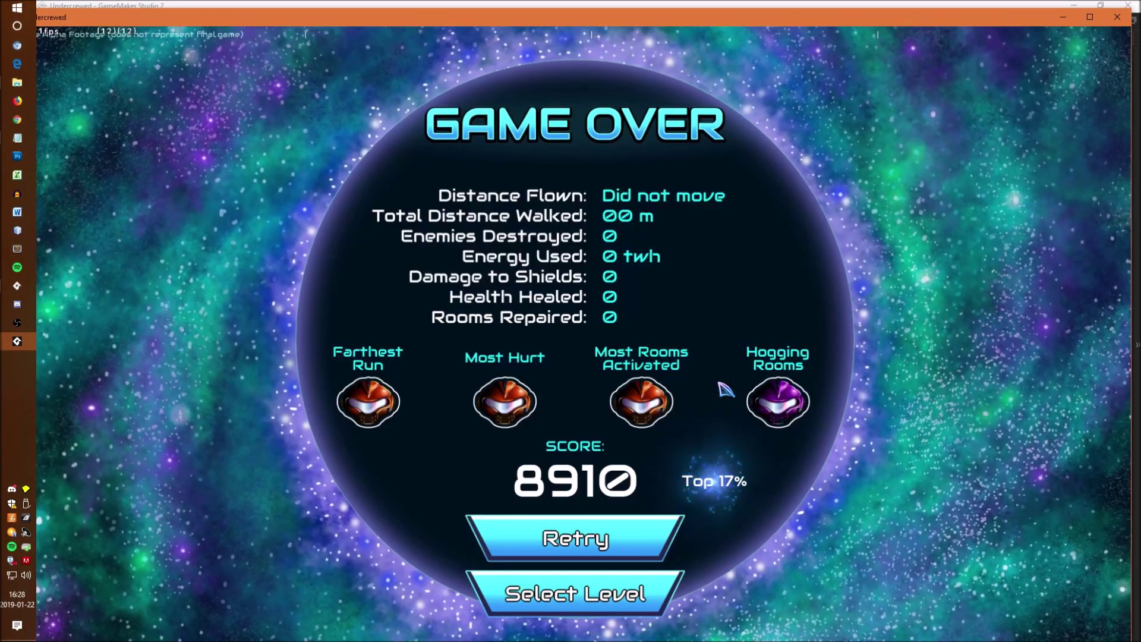
# - Over the Game Over screen, run 'set obj_winlose the_score_str' in the console
pyautogui.press('`')
pyautogui.write('se')
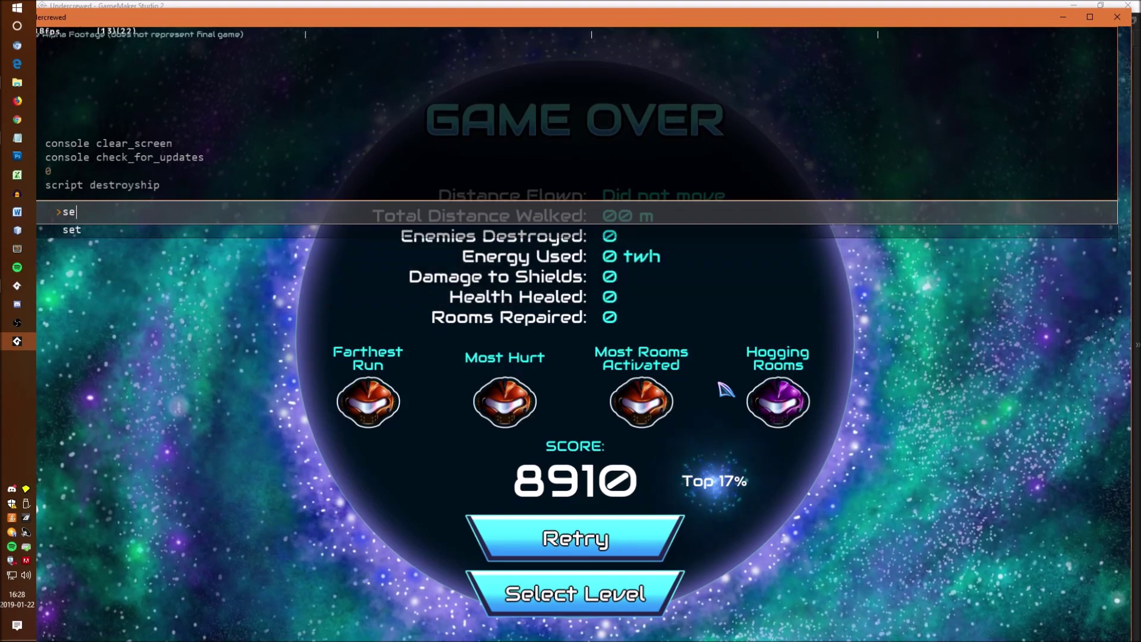
pyautogui.write('t obj_')
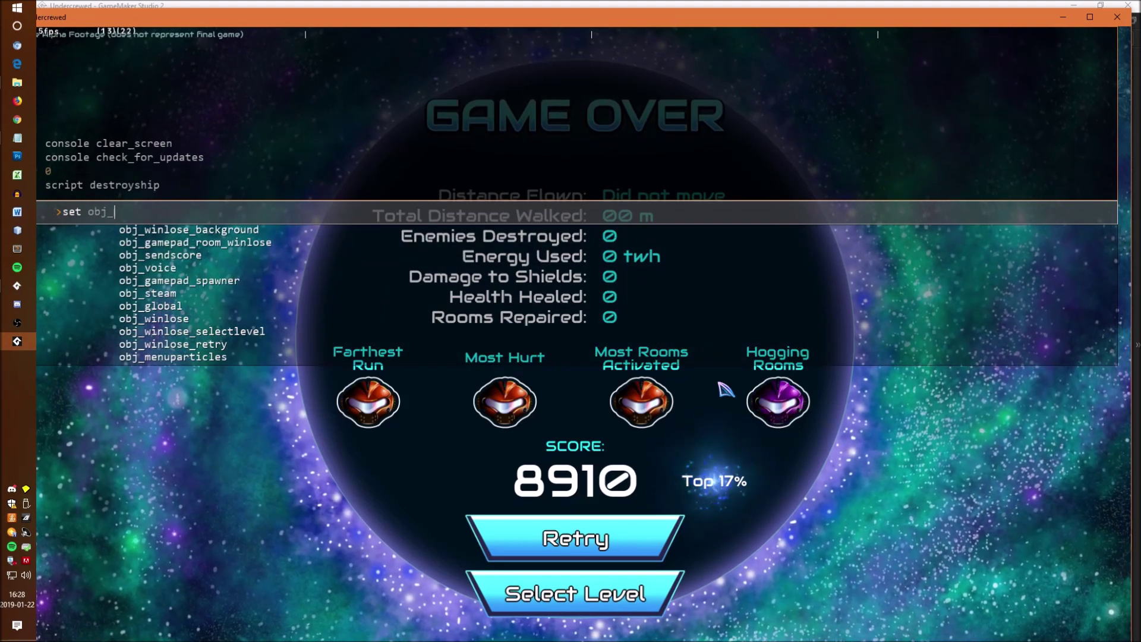
pyautogui.write('win')
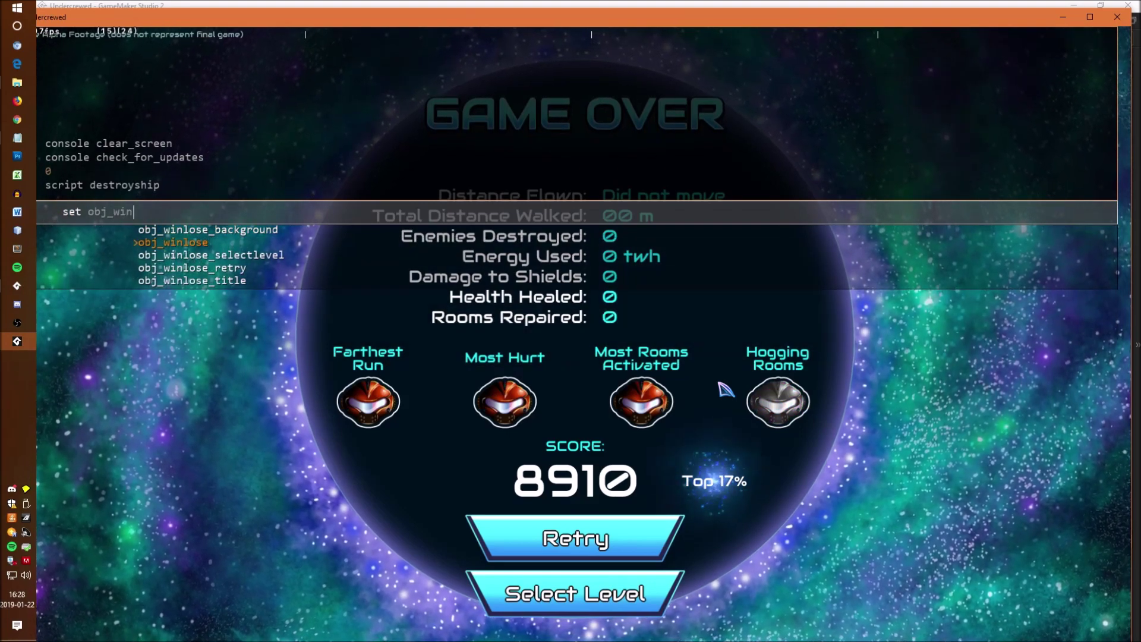
pyautogui.press('Tab')
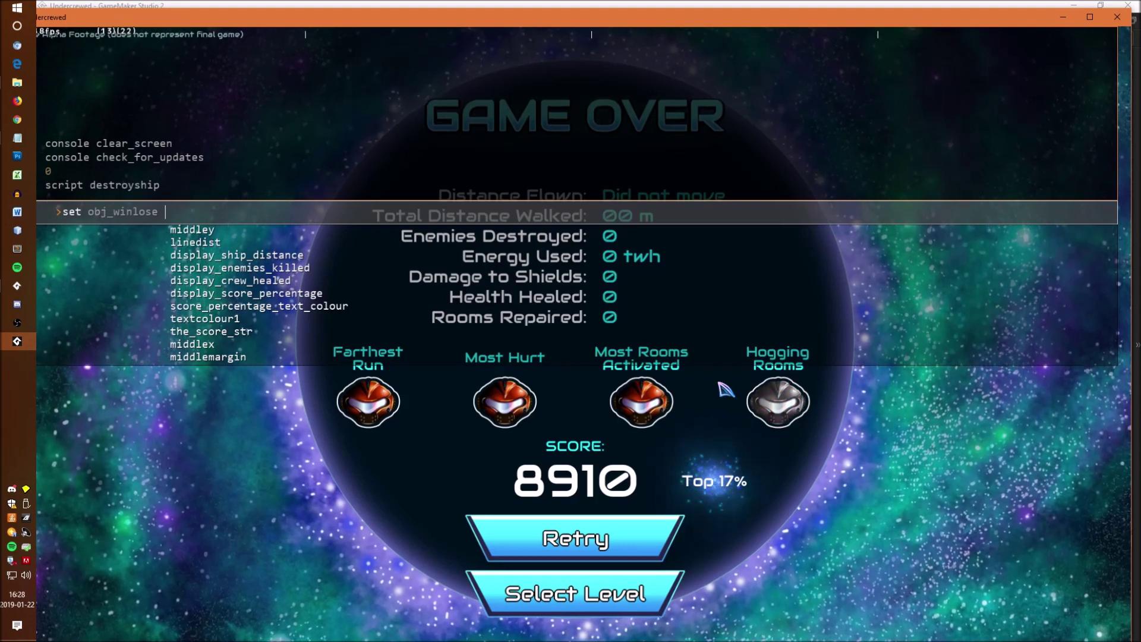
pyautogui.write('the')
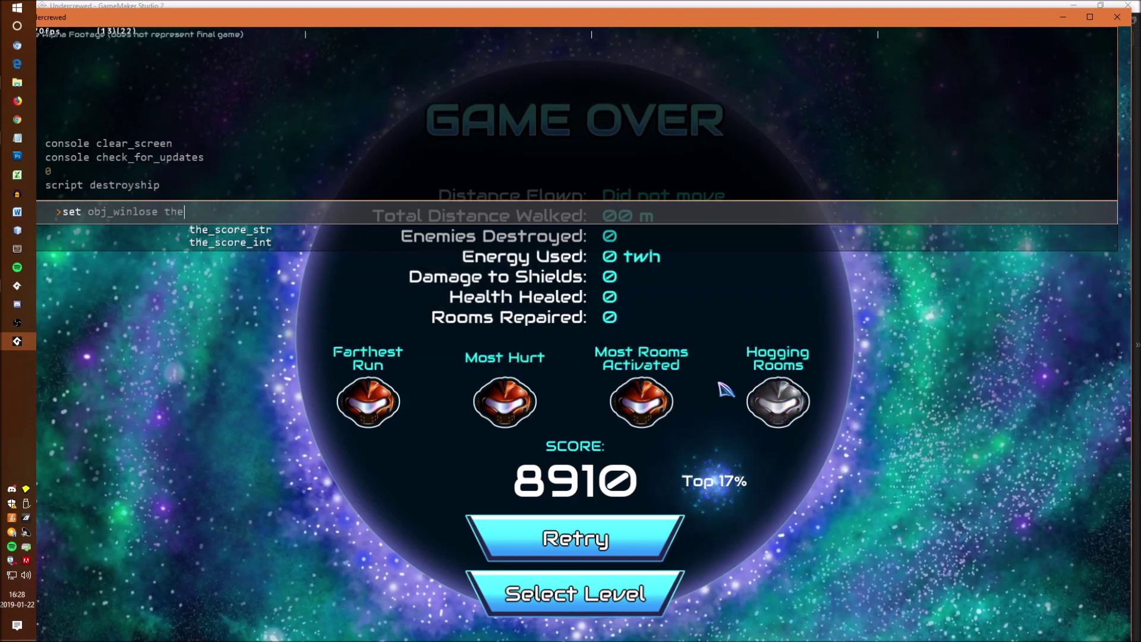
pyautogui.press('Tab')
pyautogui.press('Return')
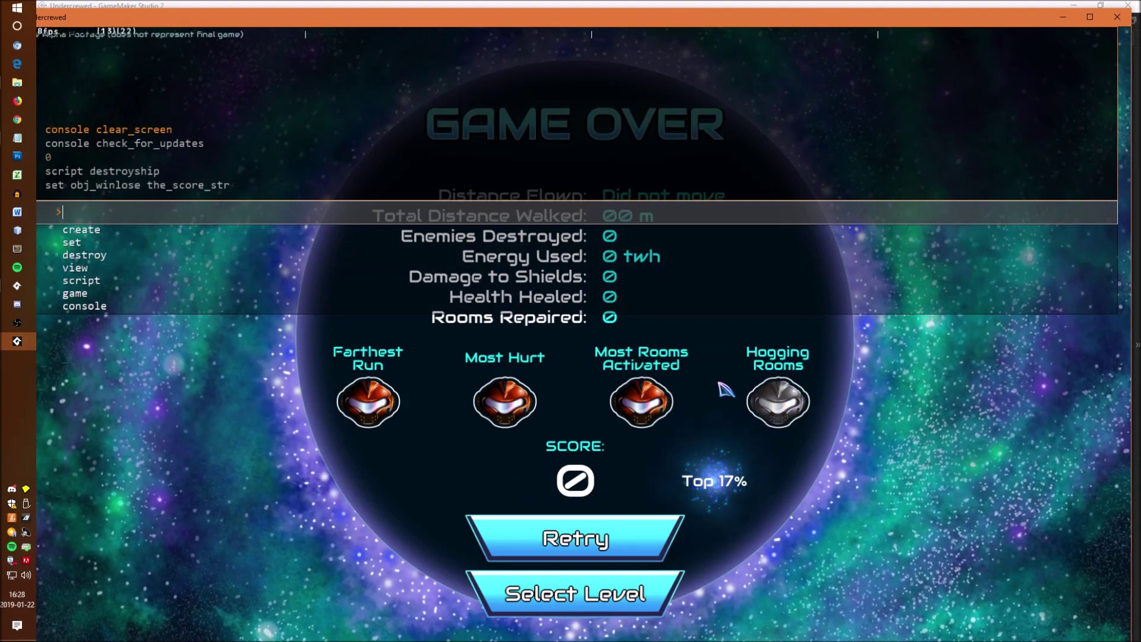
# - Rewrite the recalled command in bracketed set() form and run it to change the score
pyautogui.press('Up')
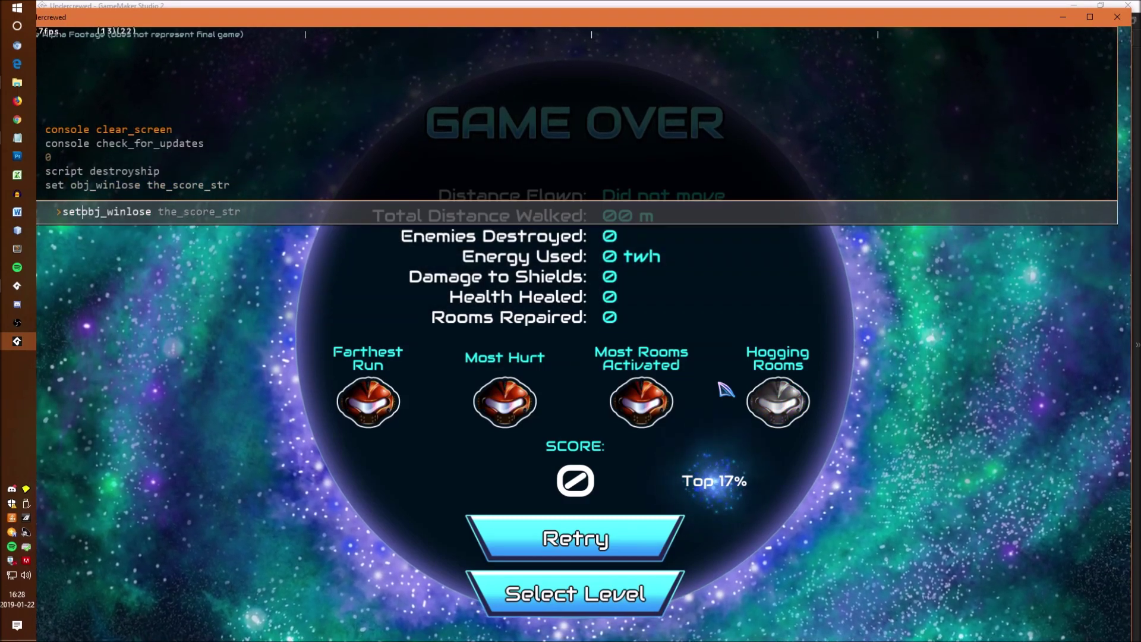
pyautogui.press('BackSpace')
pyautogui.write('(')
pyautogui.hotkey('ctrl', 'Right')
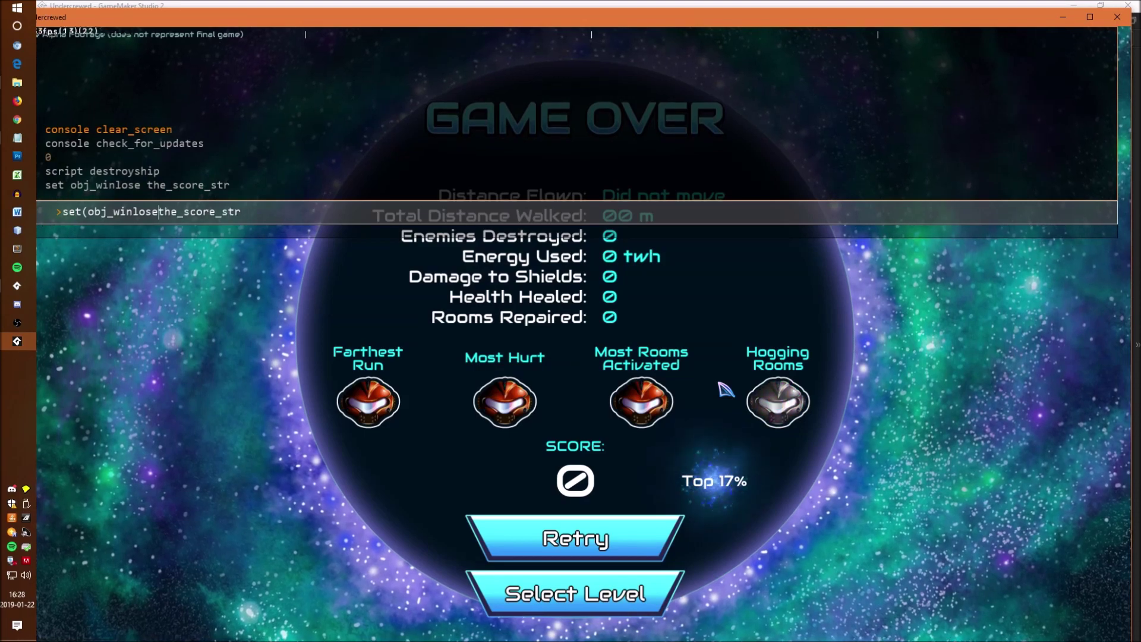
pyautogui.press('BackSpace')
pyautogui.write('.')
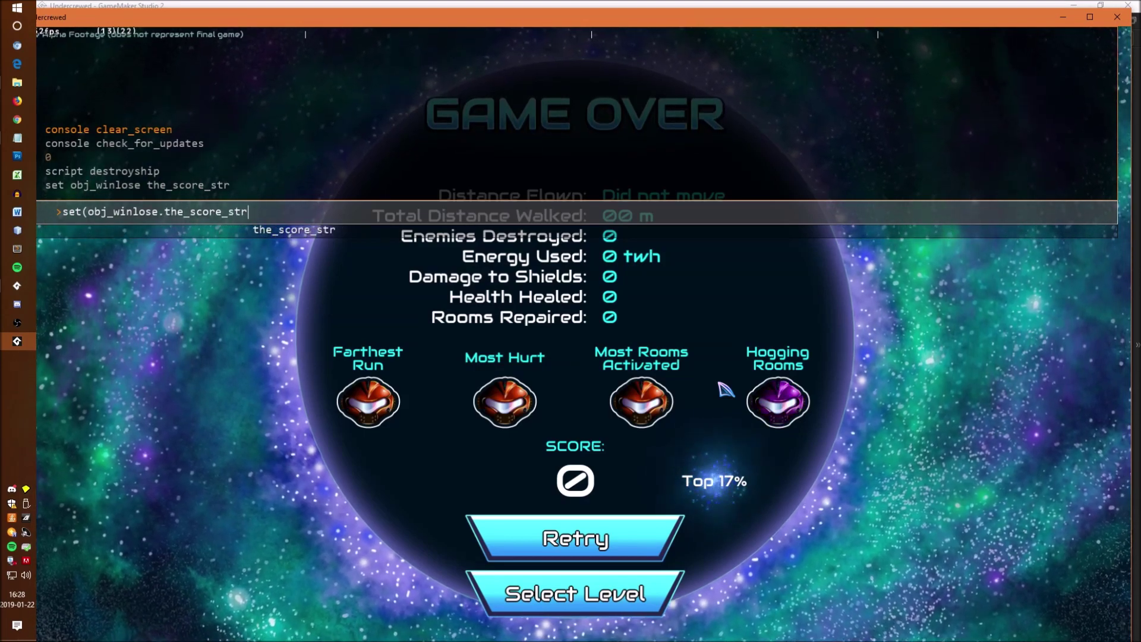
pyautogui.write(', 1')
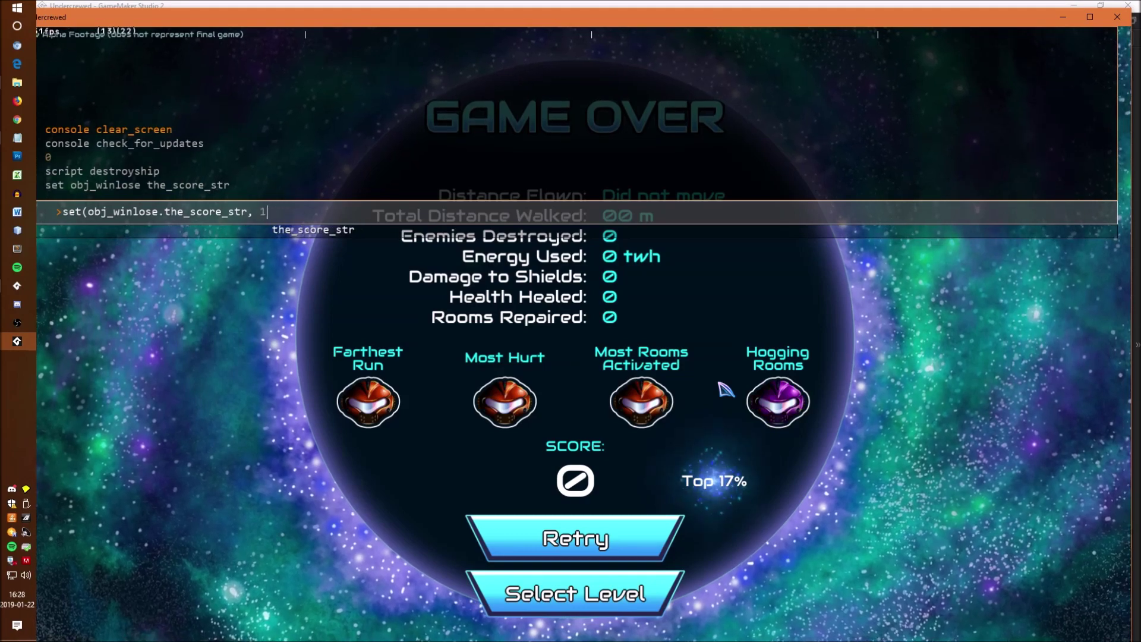
pyautogui.write('00)')
pyautogui.press('Return')
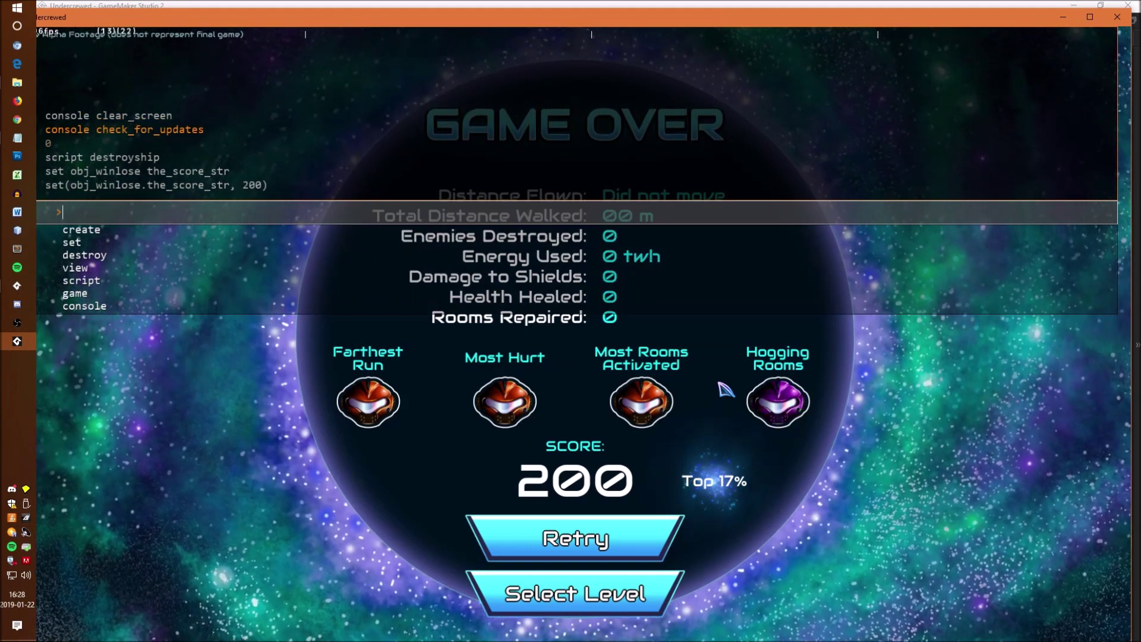
# - Fix the command's syntax so it sets obj_winlose's the_score_str to 200, and run it
pyautogui.press('Up')
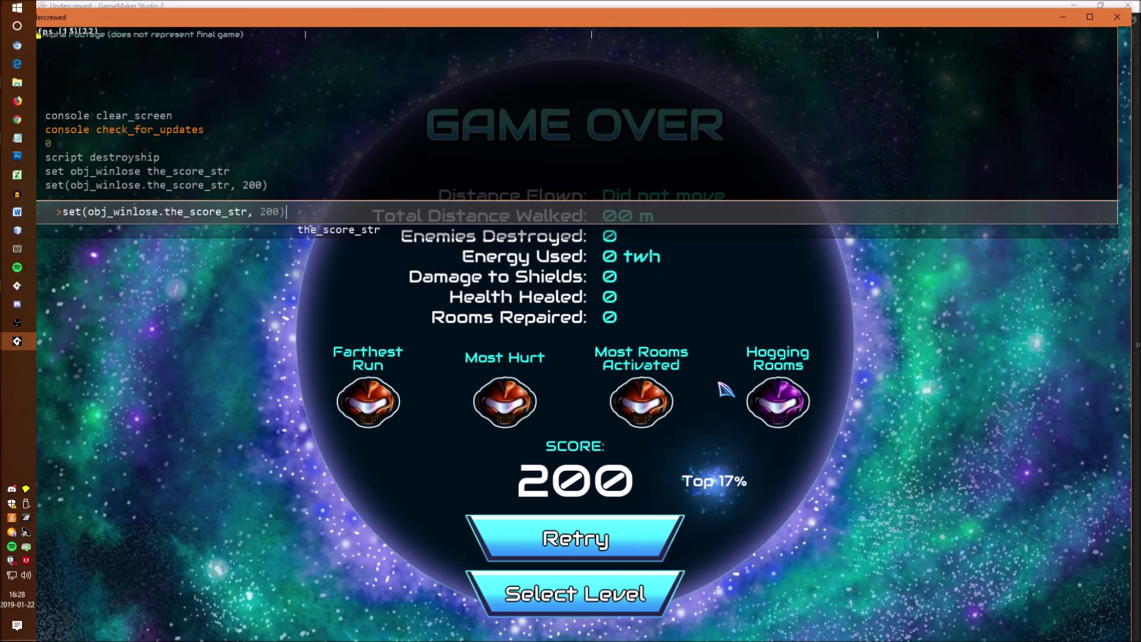
pyautogui.press('BackSpace')
pyautogui.press('BackSpace')
pyautogui.press('BackSpace')
pyautogui.press('BackSpace')
pyautogui.press('BackSpace')
pyautogui.click(88, 212)
pyautogui.press('BackSpace')
pyautogui.write('.')
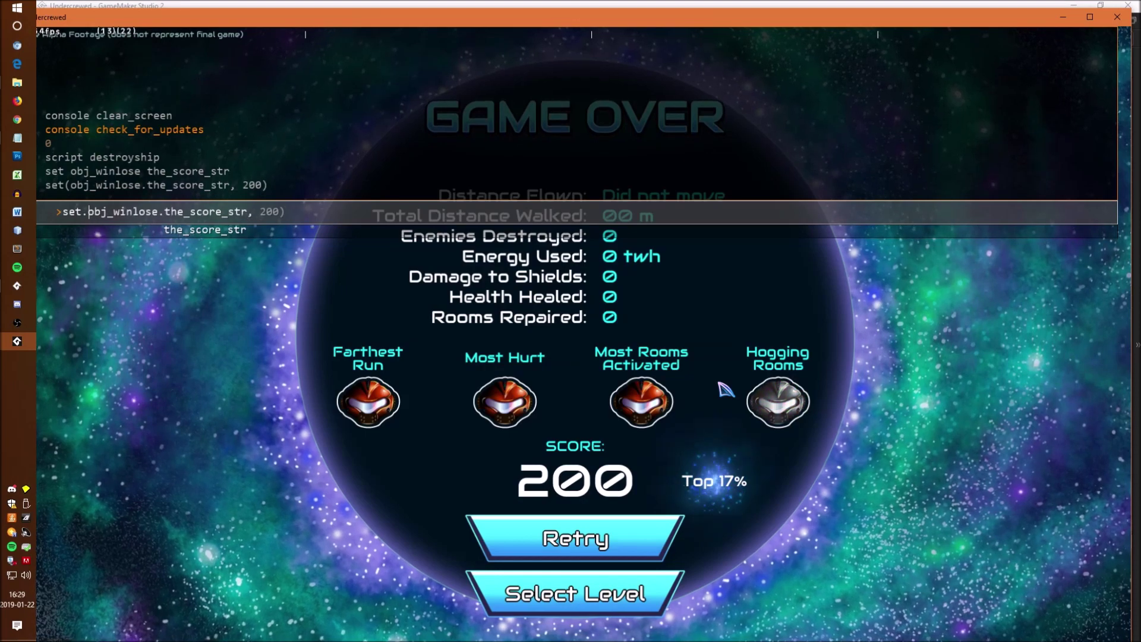
pyautogui.press('BackSpace')
pyautogui.write(',')
pyautogui.press('End')
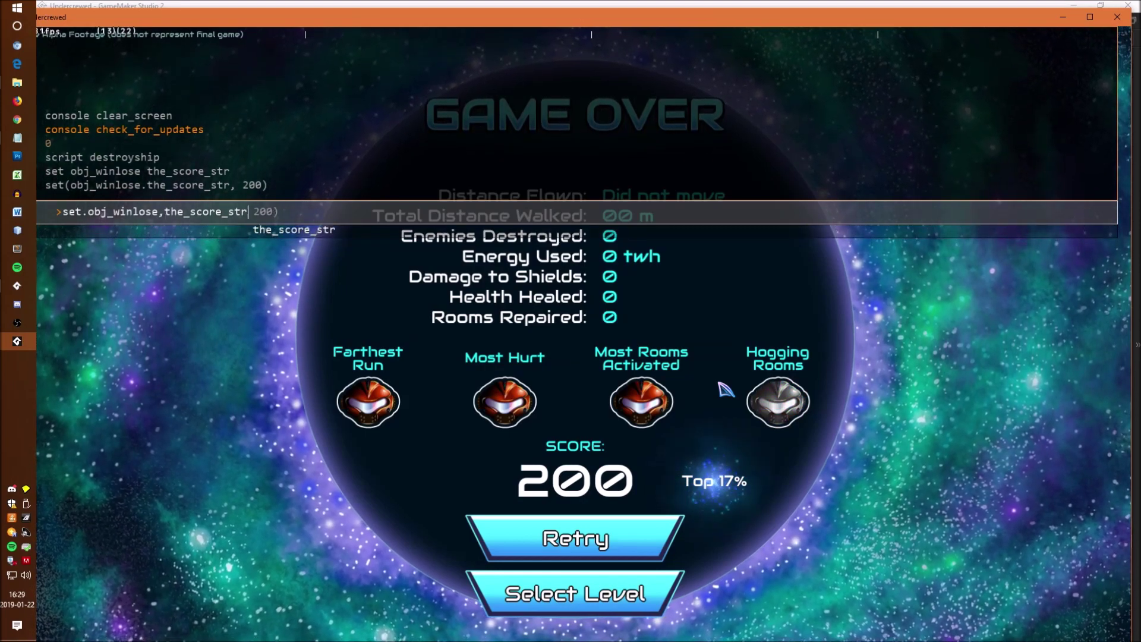
pyautogui.press('Delete')
pyautogui.press('Delete')
pyautogui.write('(')
pyautogui.press('Return')
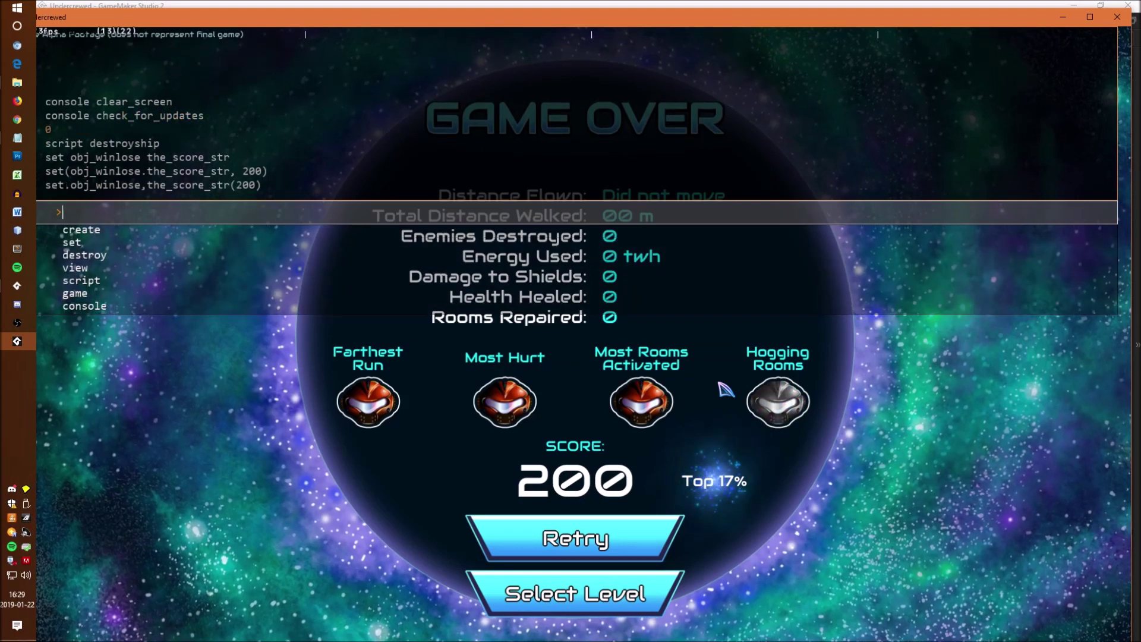
# - Change the score value to 400, run it, and close the console
pyautogui.press('Up')
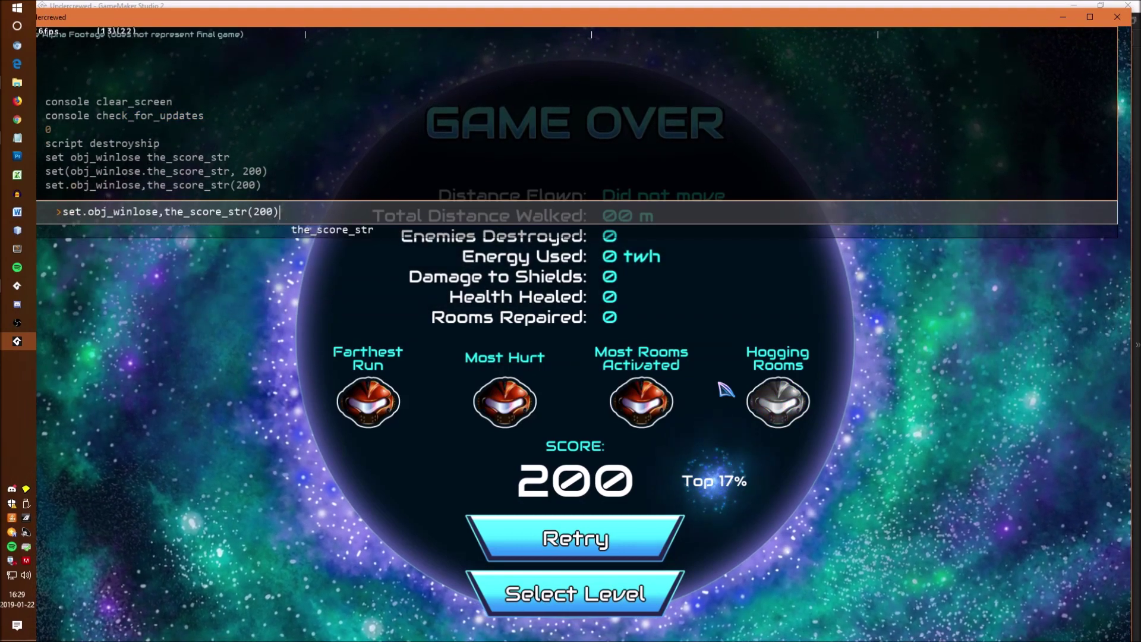
pyautogui.press('Left')
pyautogui.press('Left')
pyautogui.press('Left')
pyautogui.press('BackSpace')
pyautogui.write('4')
pyautogui.press('Return')
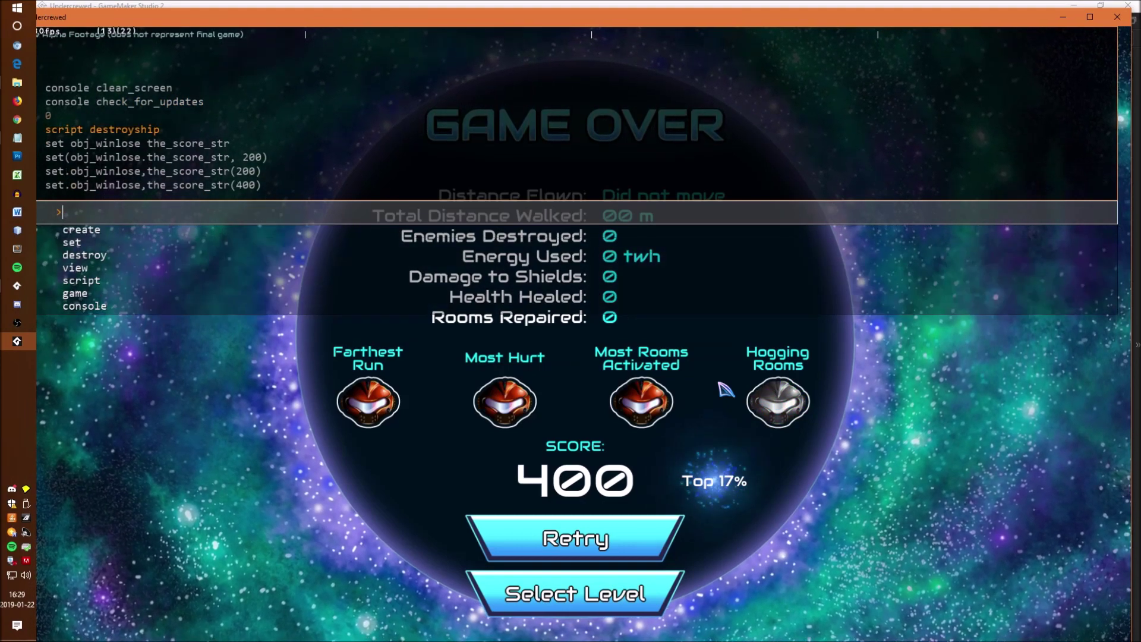
pyautogui.press('`')
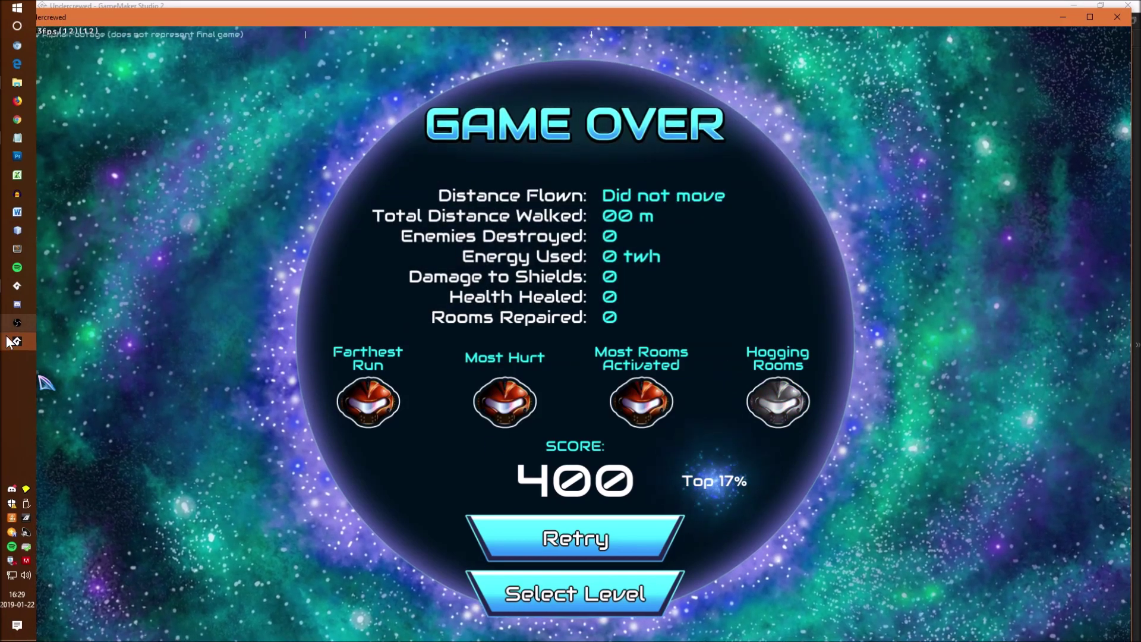
# - Switch to GameMaker Studio 2 and view the installed DeveloperConsole asset in My Library
pyautogui.moveTo(19, 285)
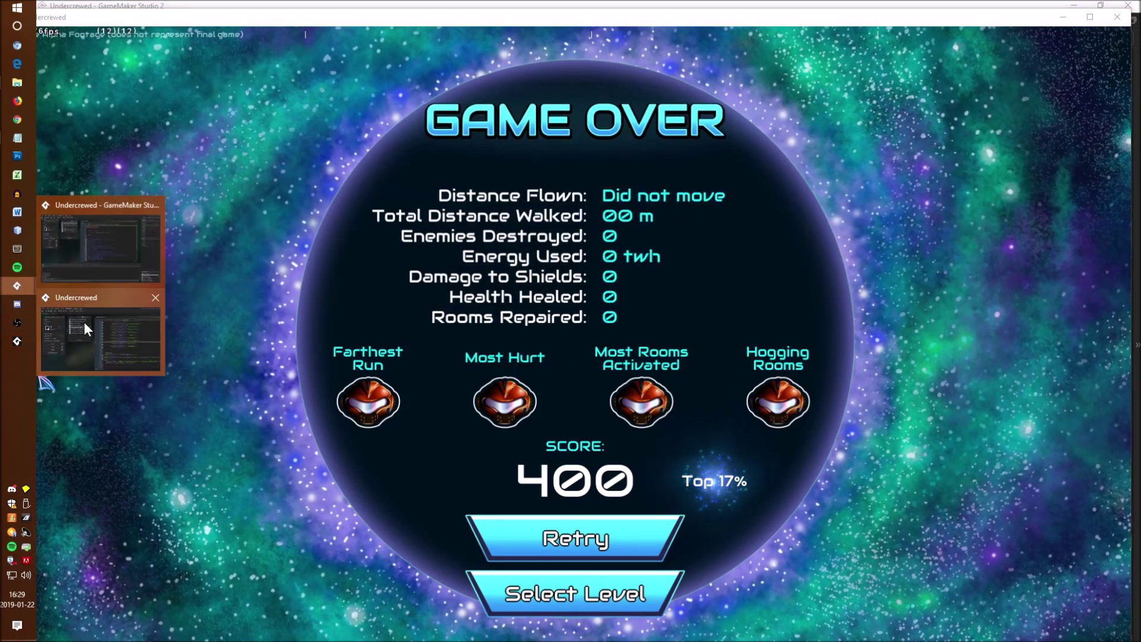
pyautogui.moveTo(83, 322)
pyautogui.click(102, 240)
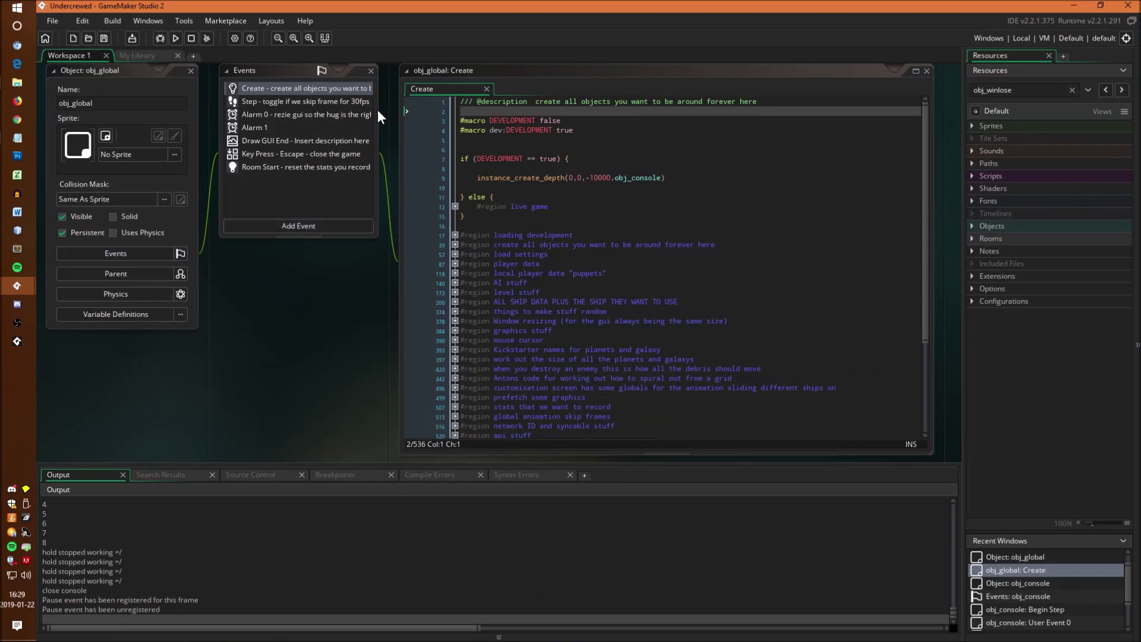
pyautogui.click(153, 53)
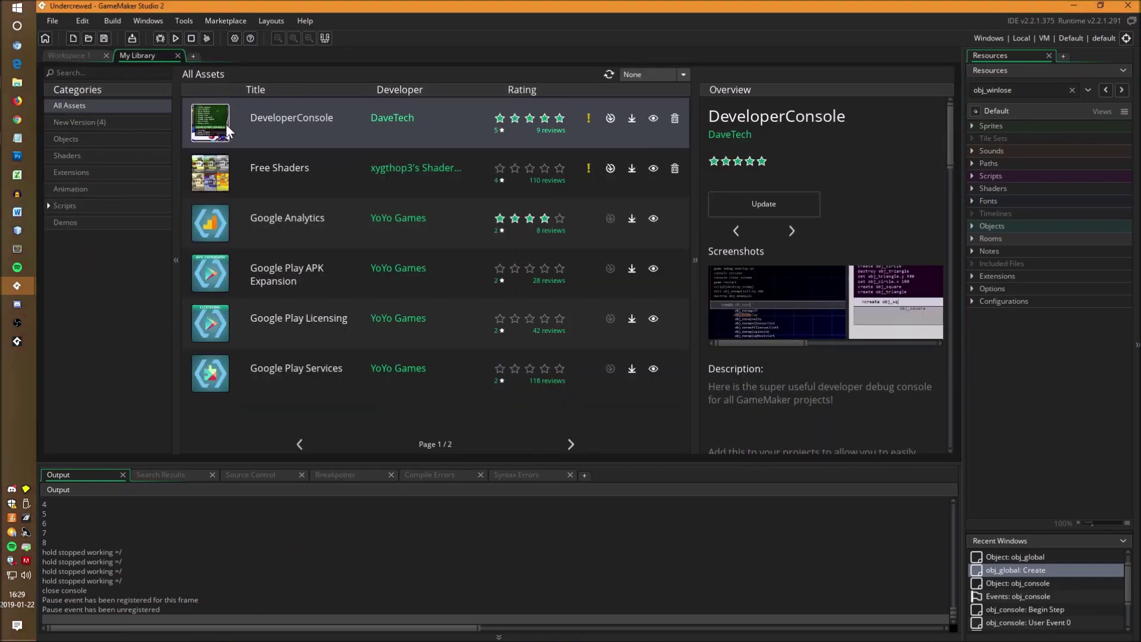
# - Return to obj_global's Create event and highlight the line that creates obj_console
pyautogui.click(70, 55)
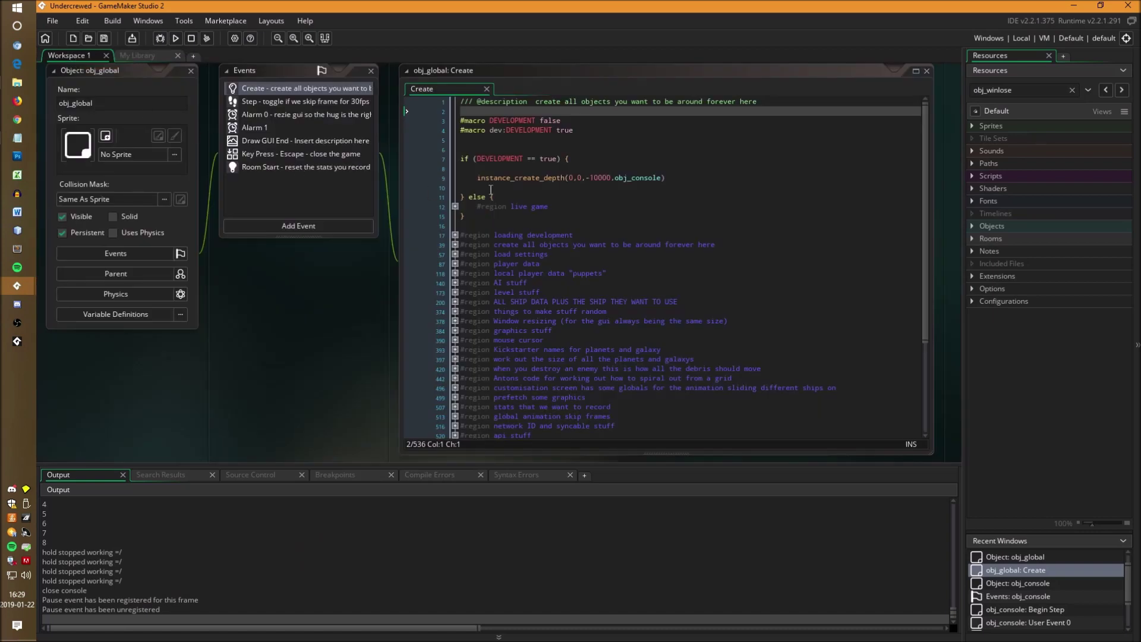
pyautogui.moveTo(479, 177)
pyautogui.mouseDown()
pyautogui.moveTo(665, 175)
pyautogui.moveTo(472, 174)
pyautogui.mouseUp()
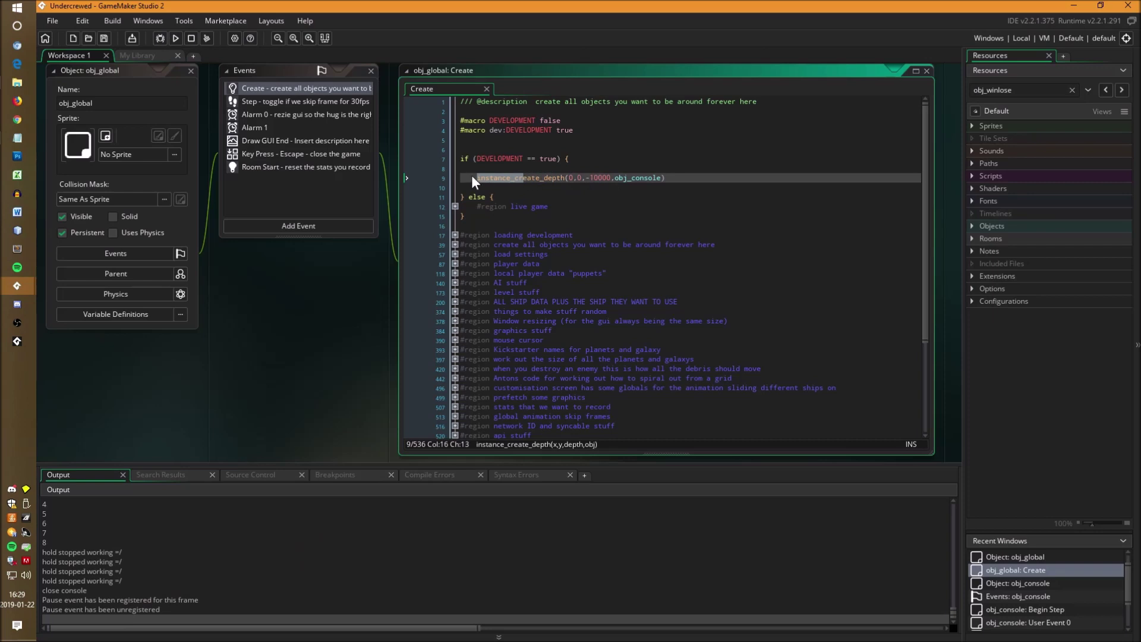
pyautogui.click(473, 143)
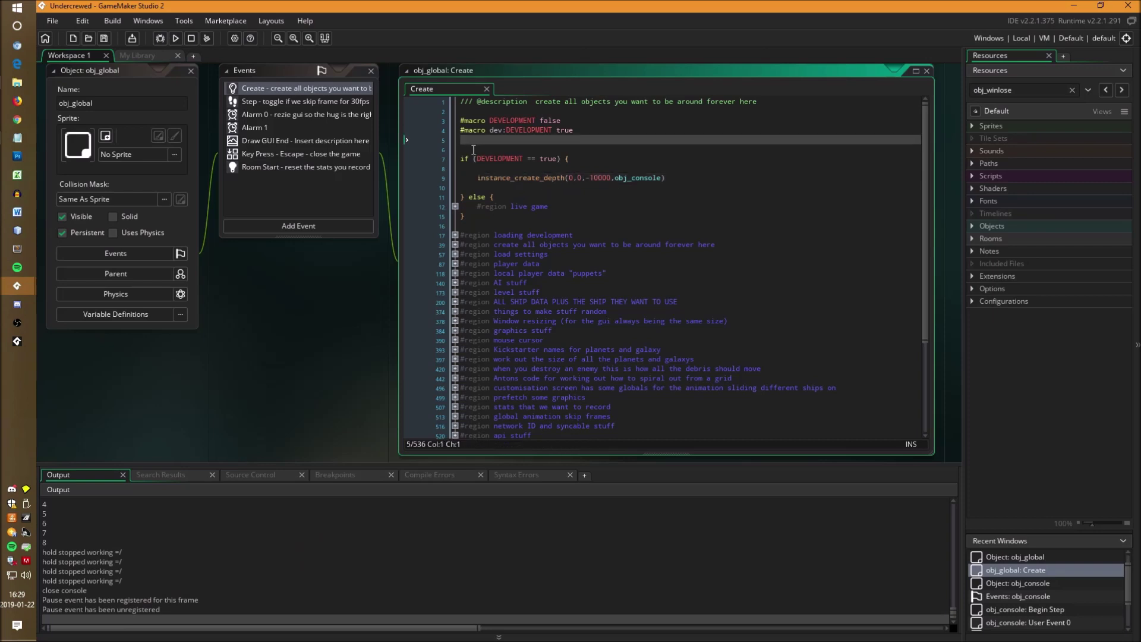